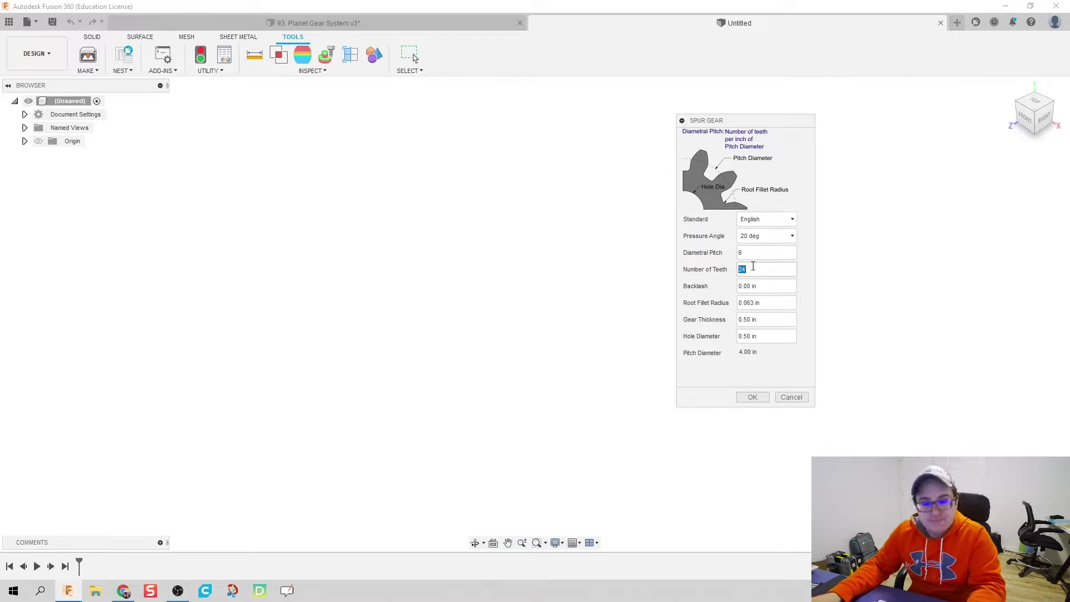
{"action": "type", "text": "22"}
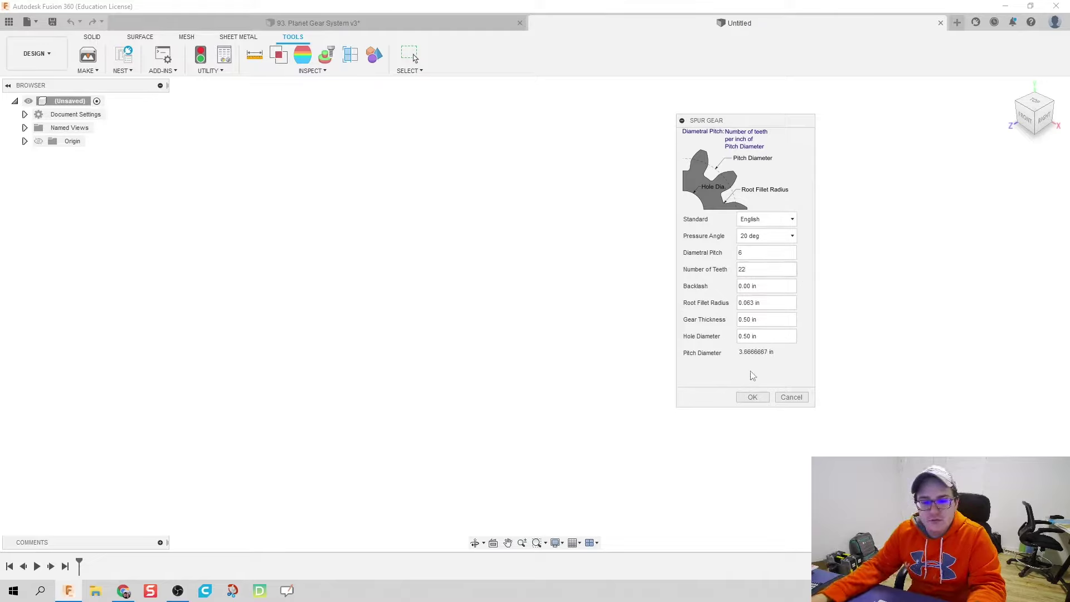
{"action": "left_click", "coordinate": [753, 397]}
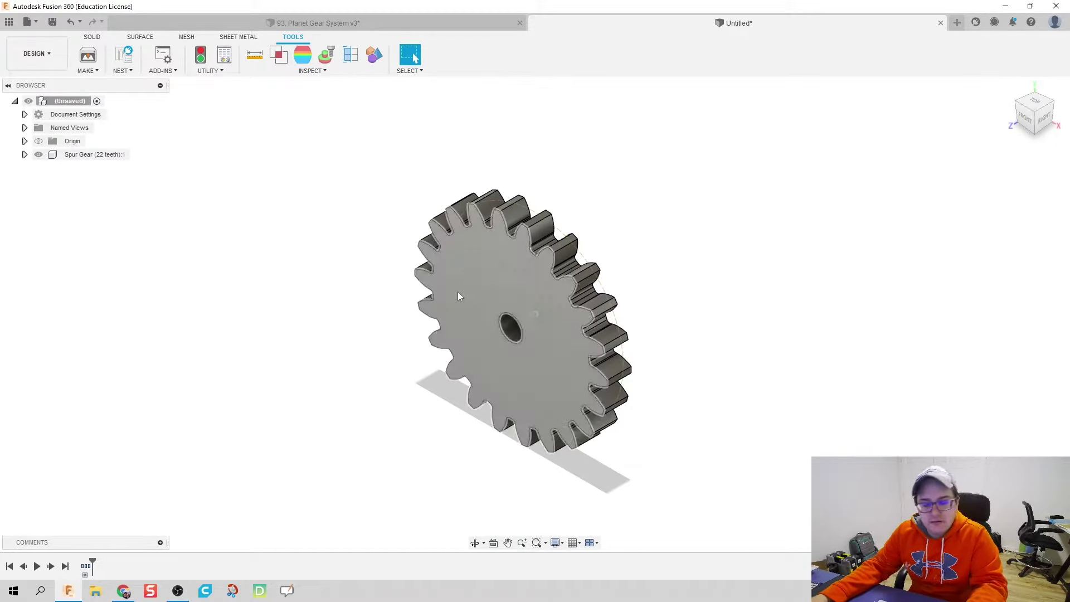
{"action": "key", "text": "ctrl+z"}
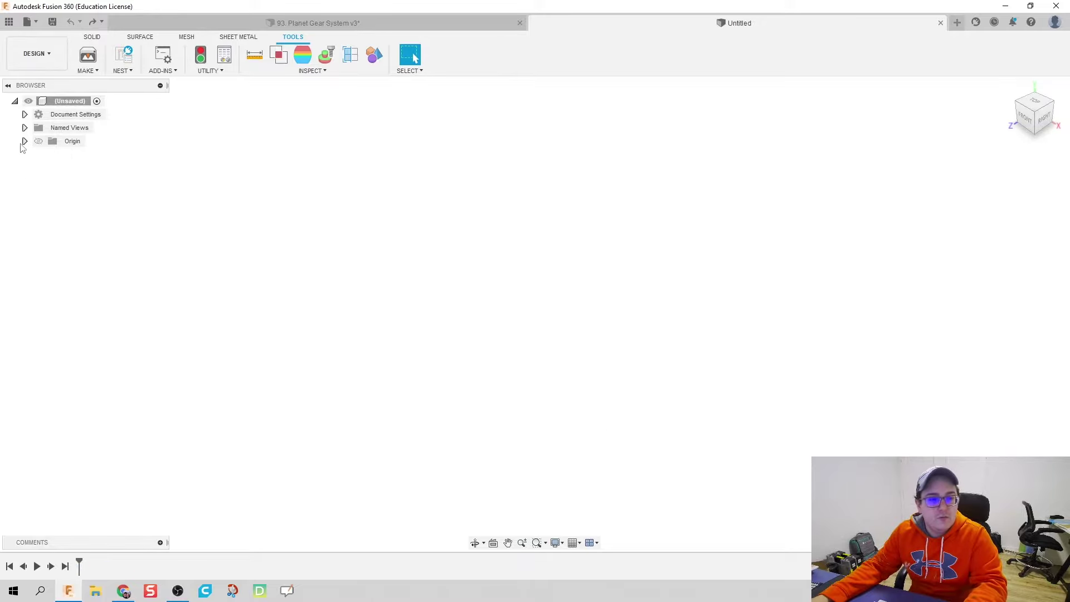
Step: Generate a 22-tooth spur gear with the Python SpurGear script, using diametral pitch 6 and gear thickness 1 in
{"action": "left_click", "coordinate": [162, 71]}
{"action": "left_click", "coordinate": [184, 82]}
{"action": "scroll", "coordinate": [602, 295], "scroll_direction": "down", "scroll_amount": 5}
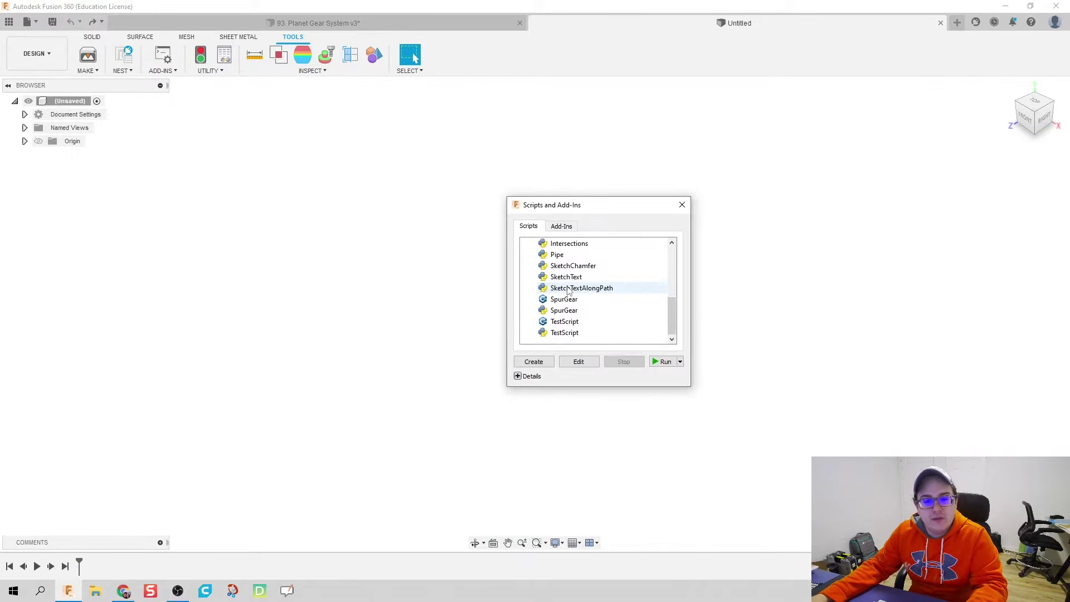
{"action": "left_click", "coordinate": [569, 312]}
{"action": "double_click", "coordinate": [571, 314]}
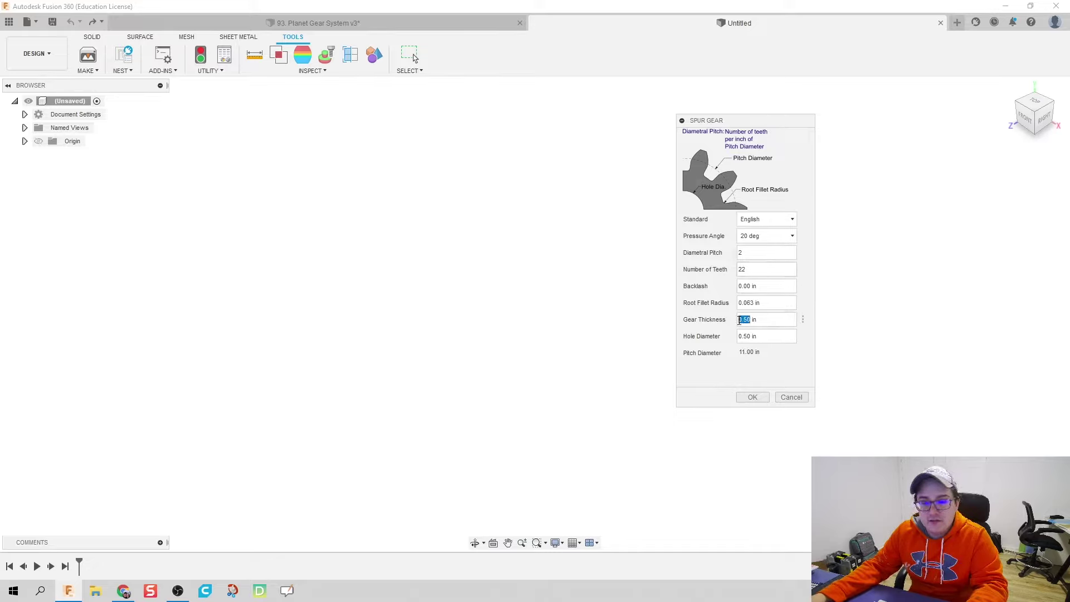
{"action": "type", "text": "1"}
{"action": "left_click", "coordinate": [752, 397]}
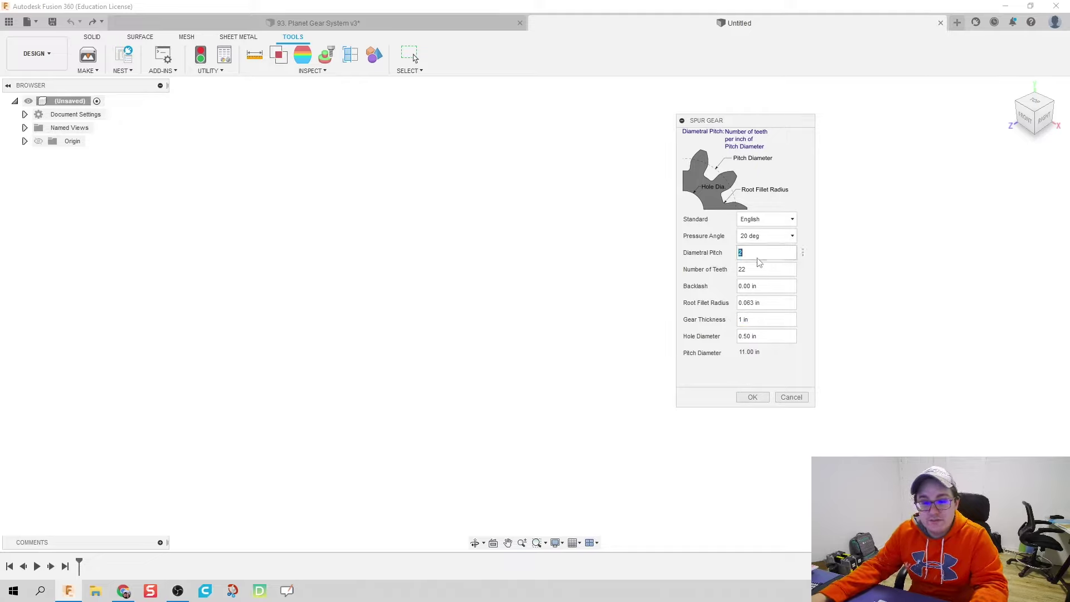
{"action": "type", "text": "5"}
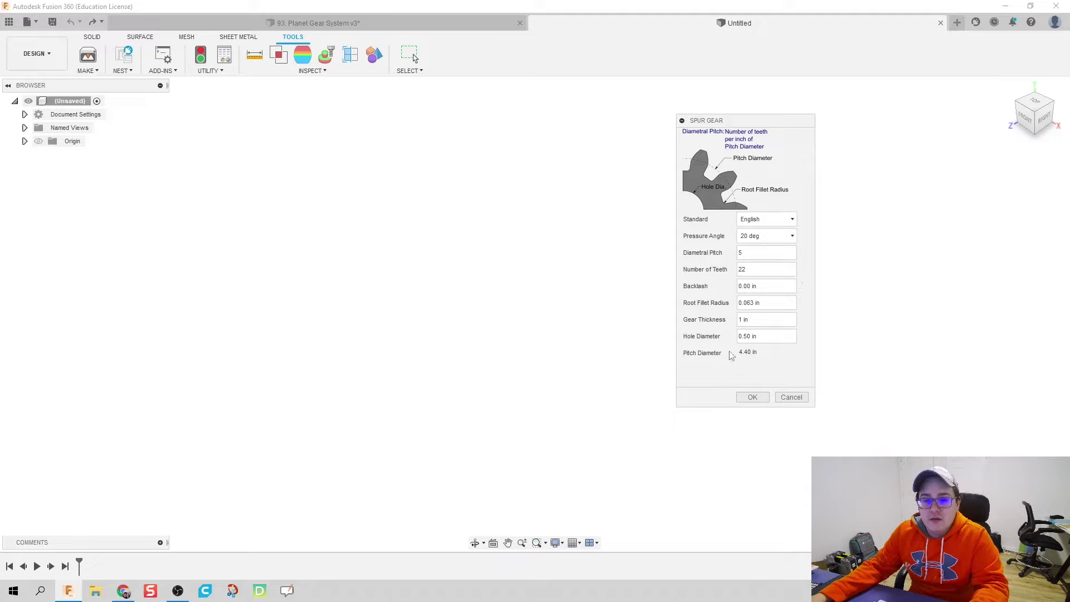
{"action": "key", "text": "BackSpace"}
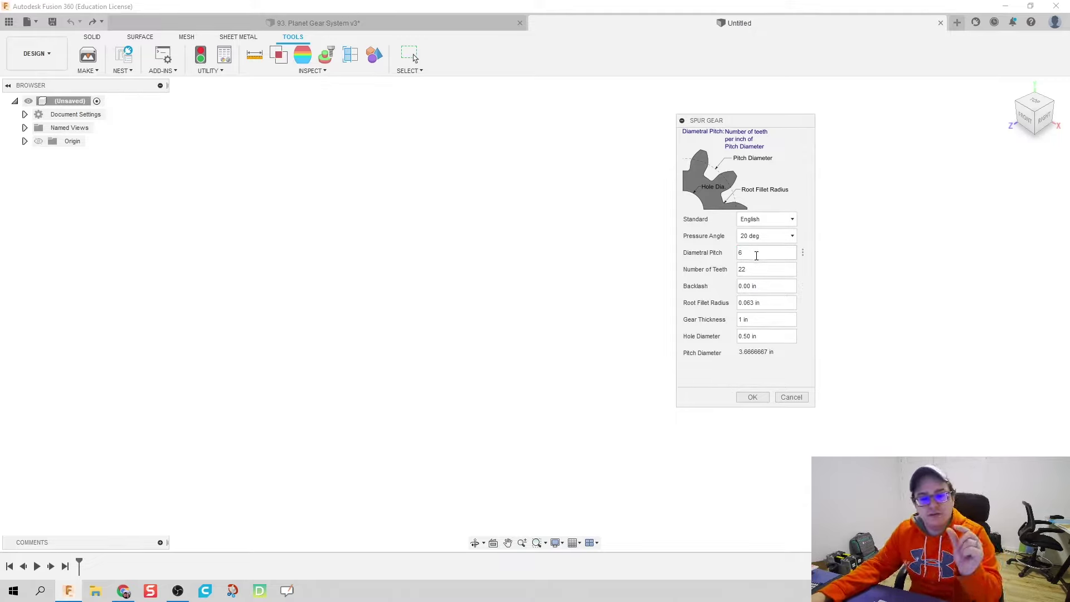
{"action": "left_click", "coordinate": [761, 396]}
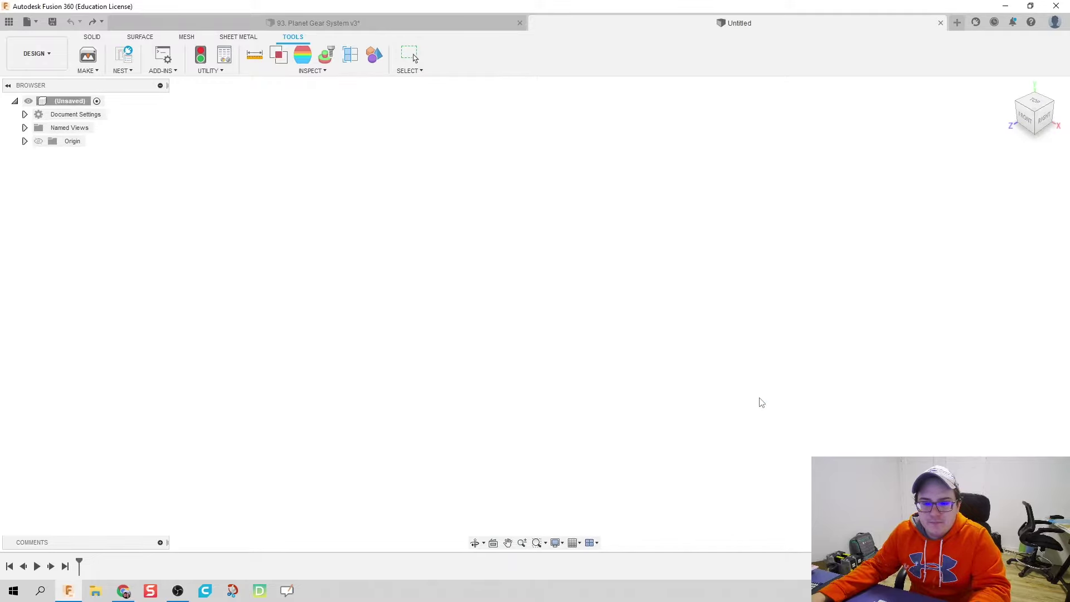
{"action": "scroll", "coordinate": [459, 289], "scroll_direction": "down", "scroll_amount": 3}
{"action": "mouse_move", "coordinate": [351, 299]}
{"action": "middle_mouse_down"}
{"action": "mouse_move", "coordinate": [453, 267]}
{"action": "mouse_move", "coordinate": [341, 286]}
{"action": "middle_mouse_up"}
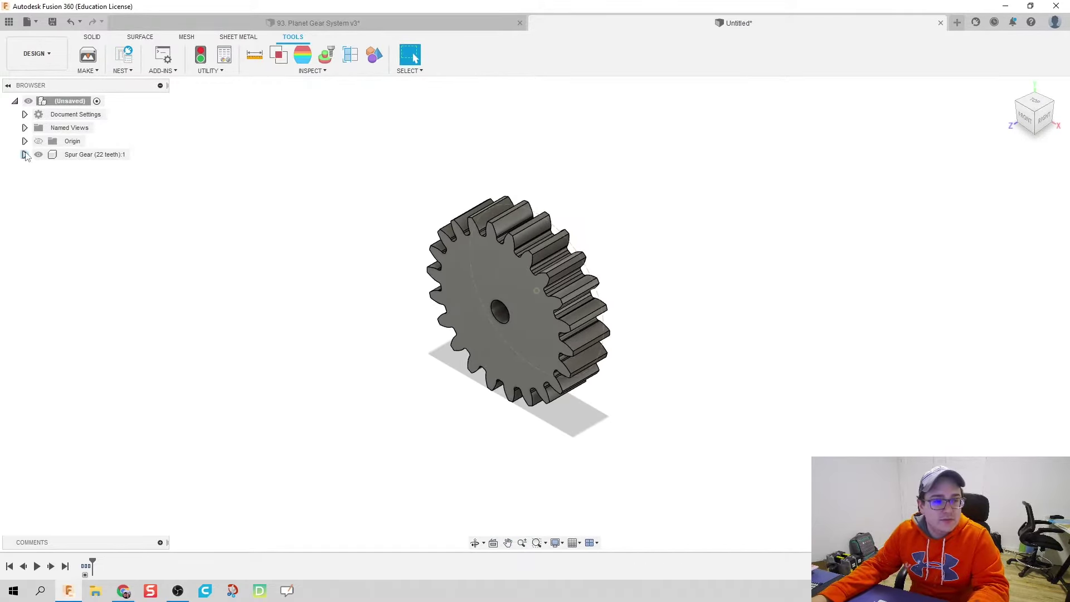
Step: Rename the 22-tooth spur gear component to Sun Gear
{"action": "left_click", "coordinate": [81, 155]}
{"action": "left_click", "coordinate": [82, 155]}
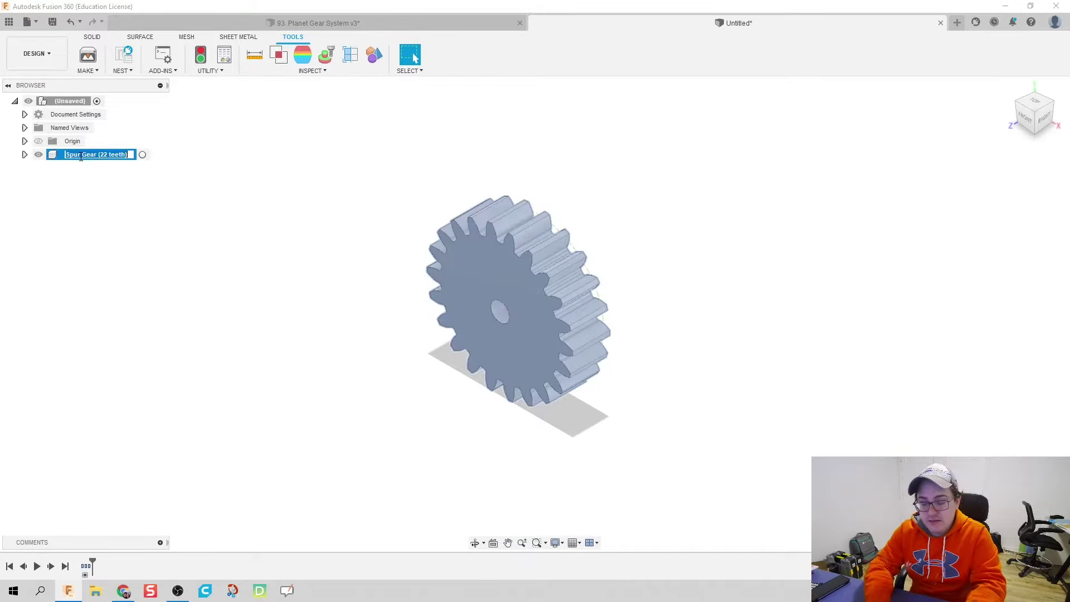
{"action": "type", "text": "Sun Gear"}
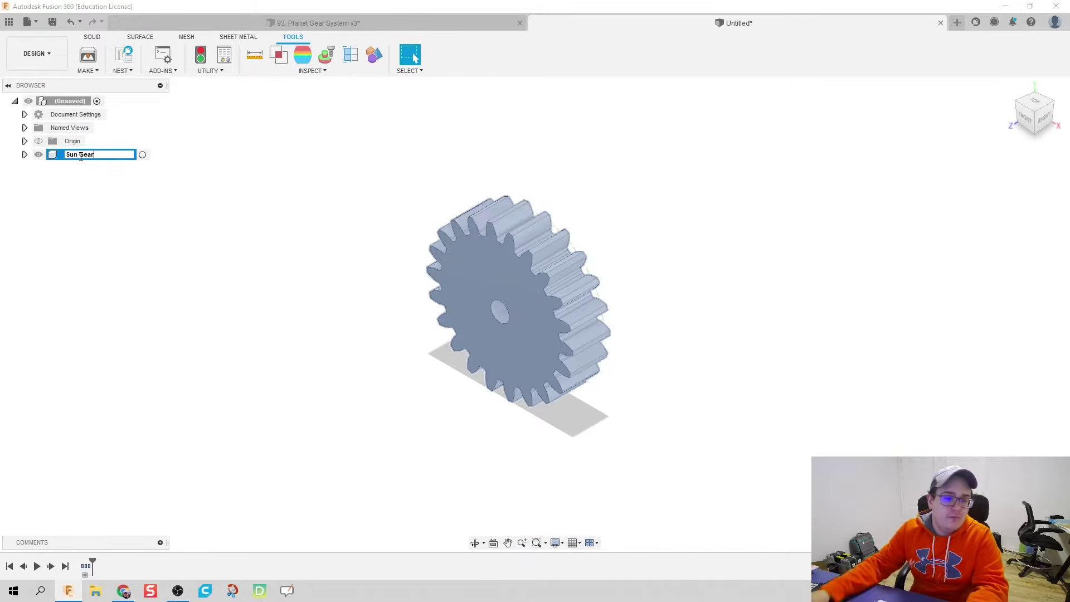
{"action": "left_click", "coordinate": [242, 186]}
Step: Generate a 33-tooth spur gear with the SpurGear script, keeping the diametral pitch, thickness and hole settings of the first gear
{"action": "left_click", "coordinate": [162, 71]}
{"action": "left_click", "coordinate": [168, 83]}
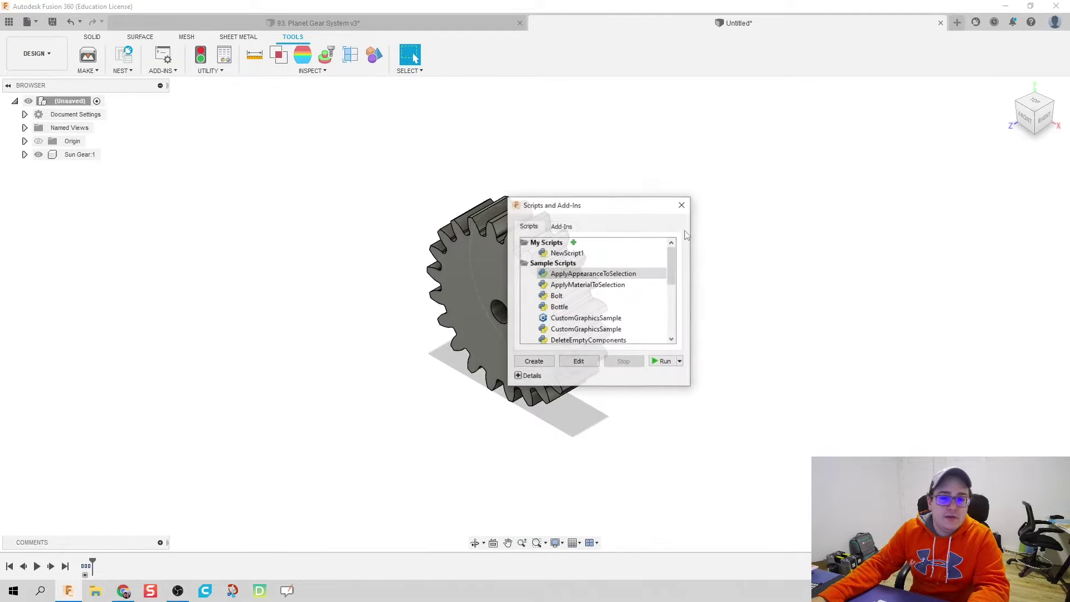
{"action": "scroll", "coordinate": [602, 306], "scroll_direction": "down", "scroll_amount": 5}
{"action": "scroll", "coordinate": [602, 306], "scroll_direction": "down", "scroll_amount": 1}
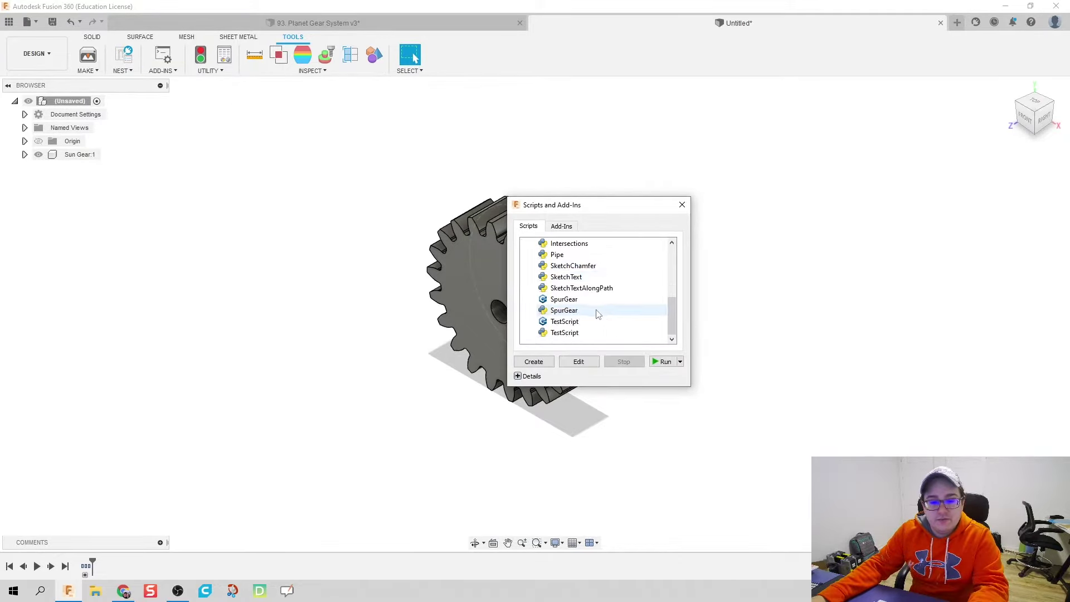
{"action": "left_click", "coordinate": [577, 310]}
{"action": "left_click", "coordinate": [665, 362]}
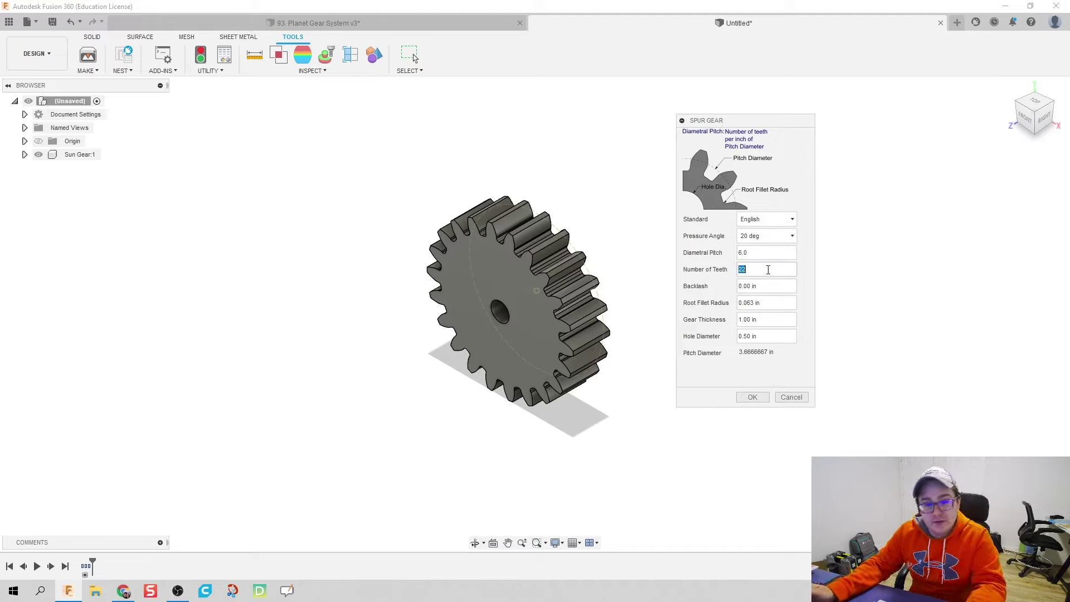
{"action": "type", "text": "33"}
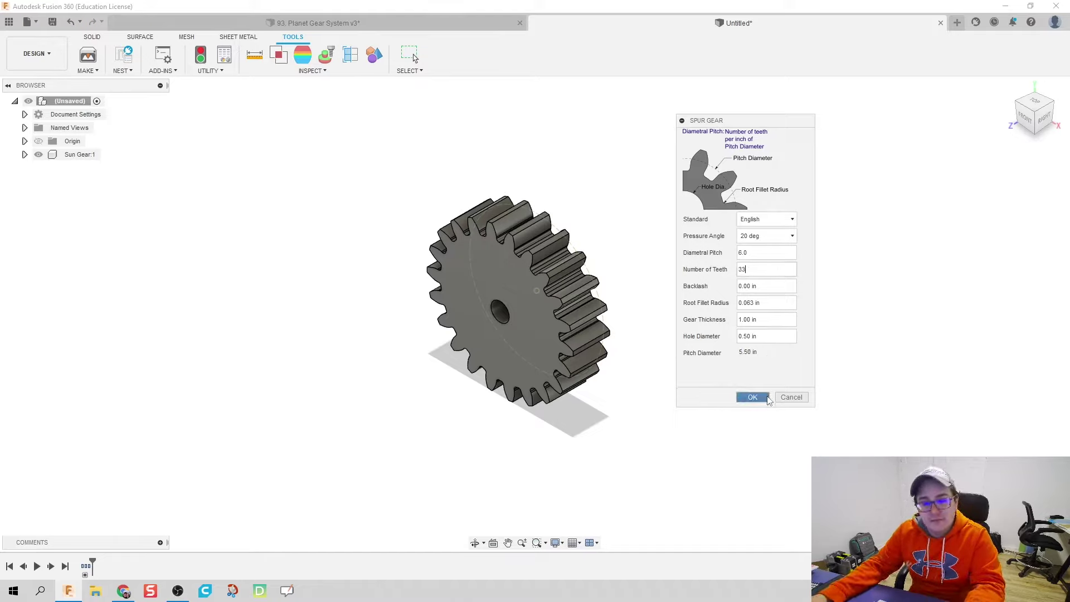
{"action": "left_click", "coordinate": [769, 399]}
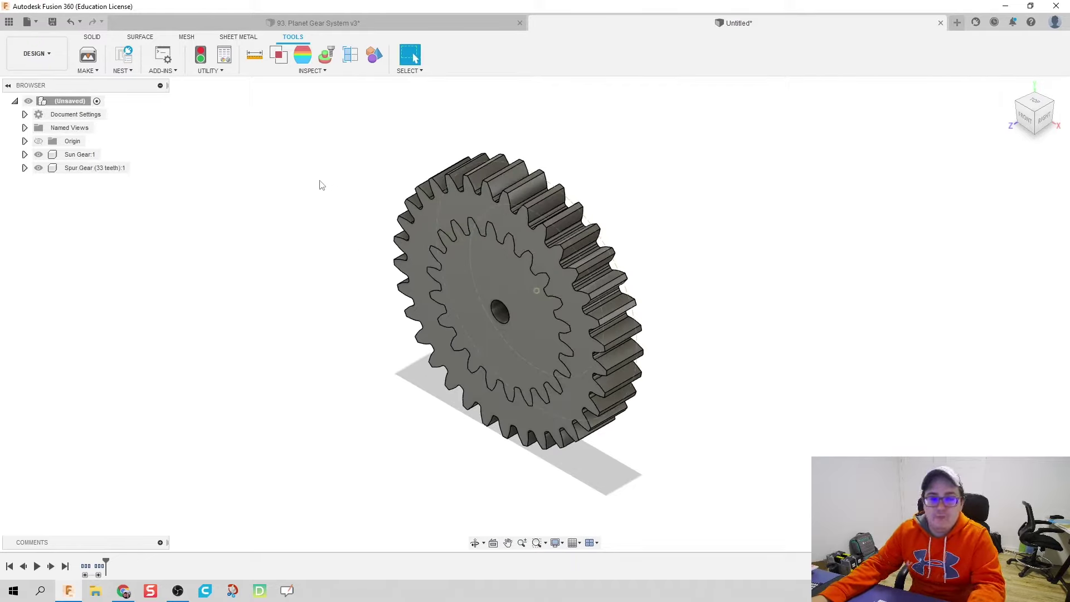
Step: Generate a 44-tooth spur gear with the SpurGear script, keeping the other gear settings
{"action": "left_click", "coordinate": [162, 61]}
{"action": "left_click", "coordinate": [180, 82]}
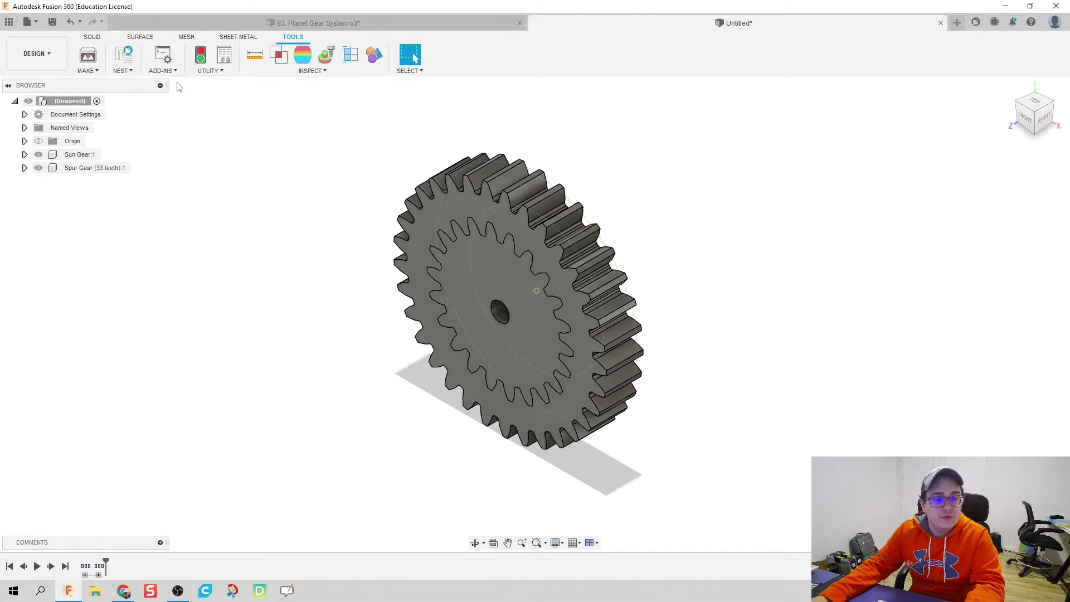
{"action": "scroll", "coordinate": [601, 313], "scroll_direction": "down", "scroll_amount": 10}
{"action": "left_click", "coordinate": [591, 312]}
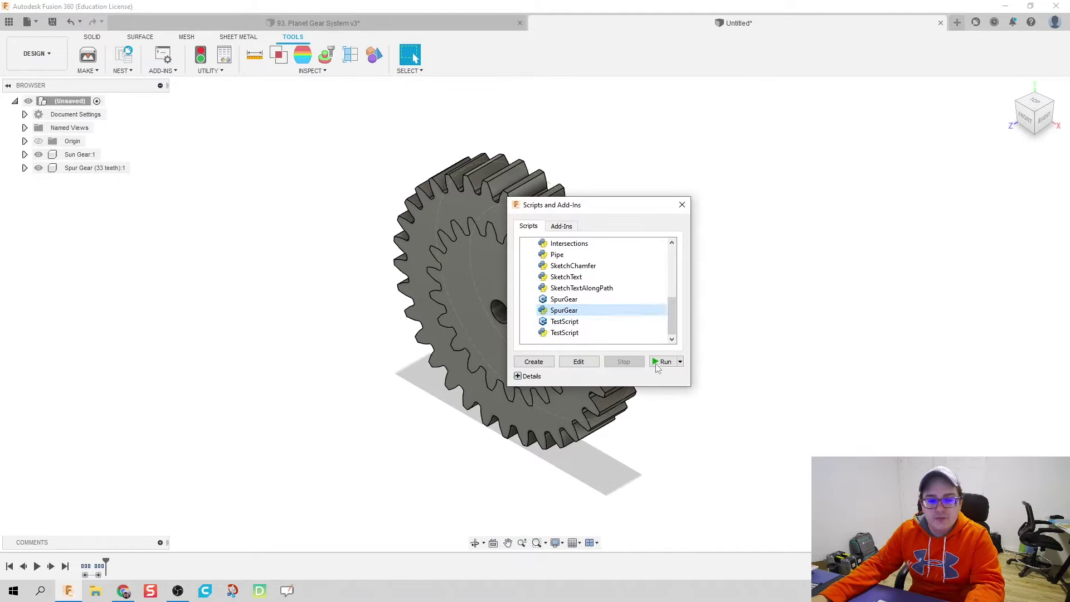
{"action": "left_click", "coordinate": [663, 361]}
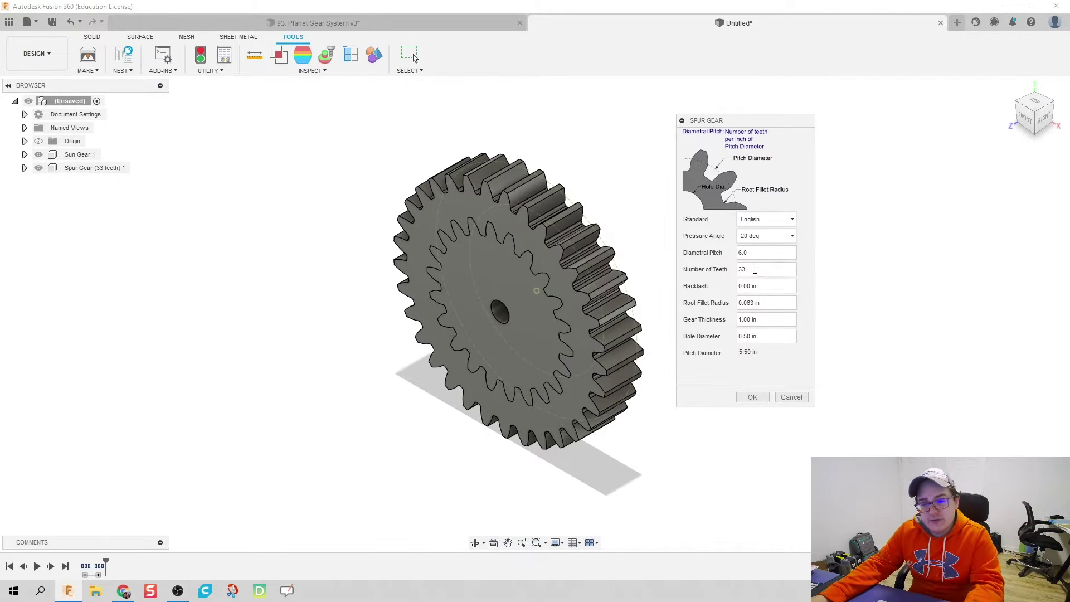
{"action": "left_click", "coordinate": [754, 269]}
{"action": "type", "text": "44"}
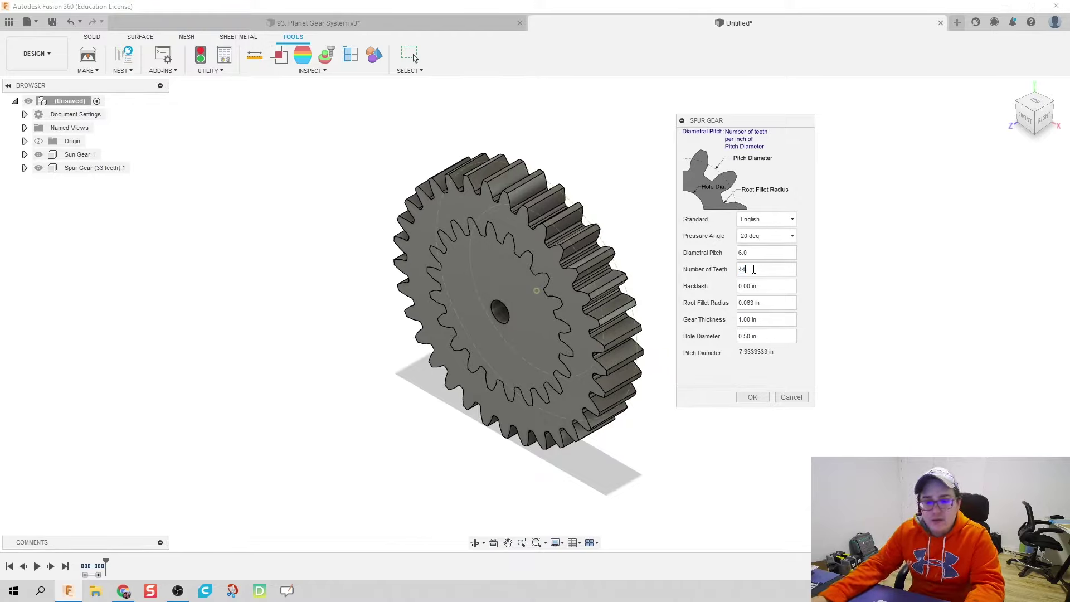
{"action": "left_click", "coordinate": [752, 397]}
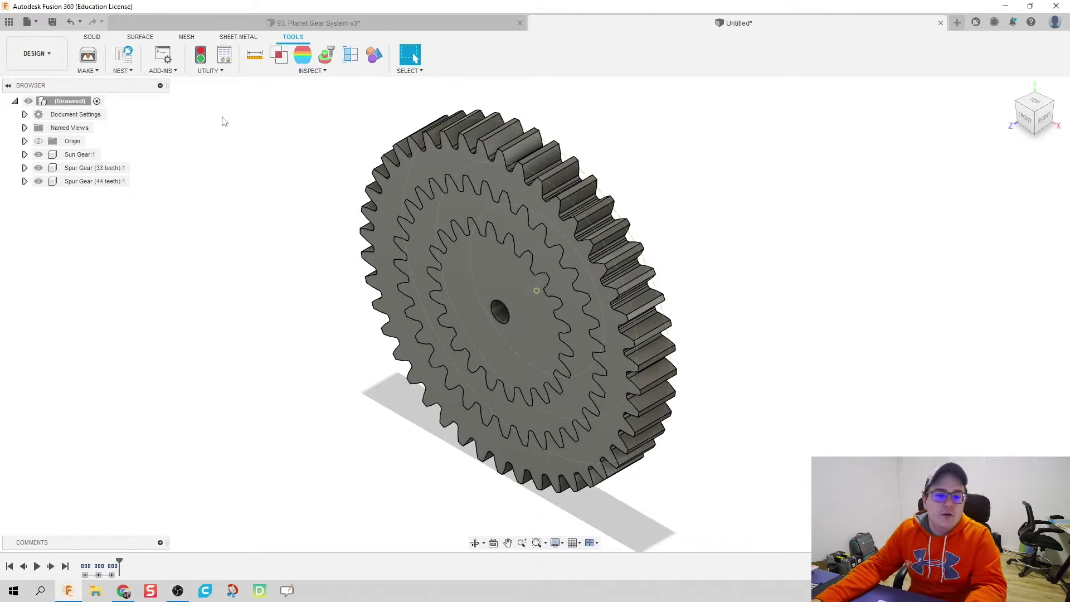
Step: Rename the 33-tooth spur gear component to Planet
{"action": "left_click", "coordinate": [73, 168]}
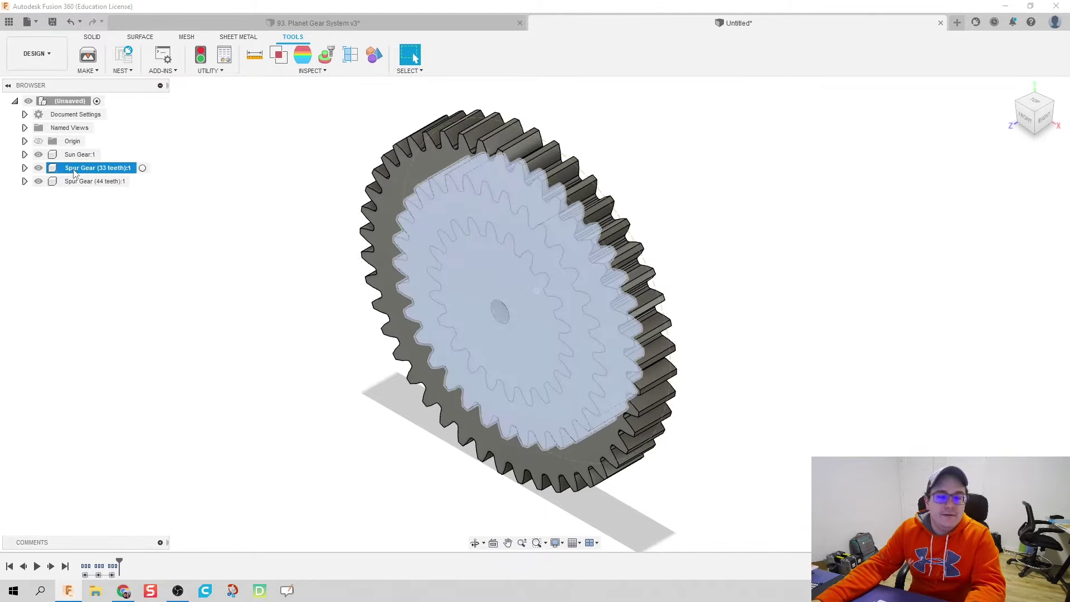
{"action": "left_click", "coordinate": [75, 169]}
{"action": "type", "text": "Pl"}
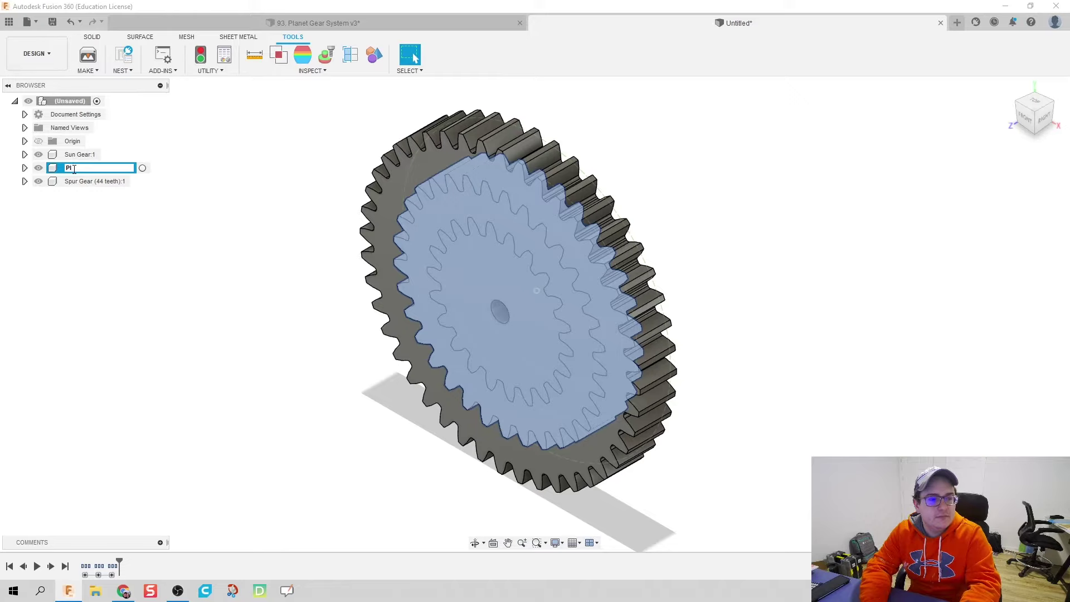
{"action": "type", "text": "anet"}
{"action": "key", "text": "Return"}
{"action": "left_click", "coordinate": [91, 231]}
Step: Switch to the Planetary Gear Simulator in the browser to check the gear tooth counts, and return to the Fusion 360 design
{"action": "left_click", "coordinate": [86, 184]}
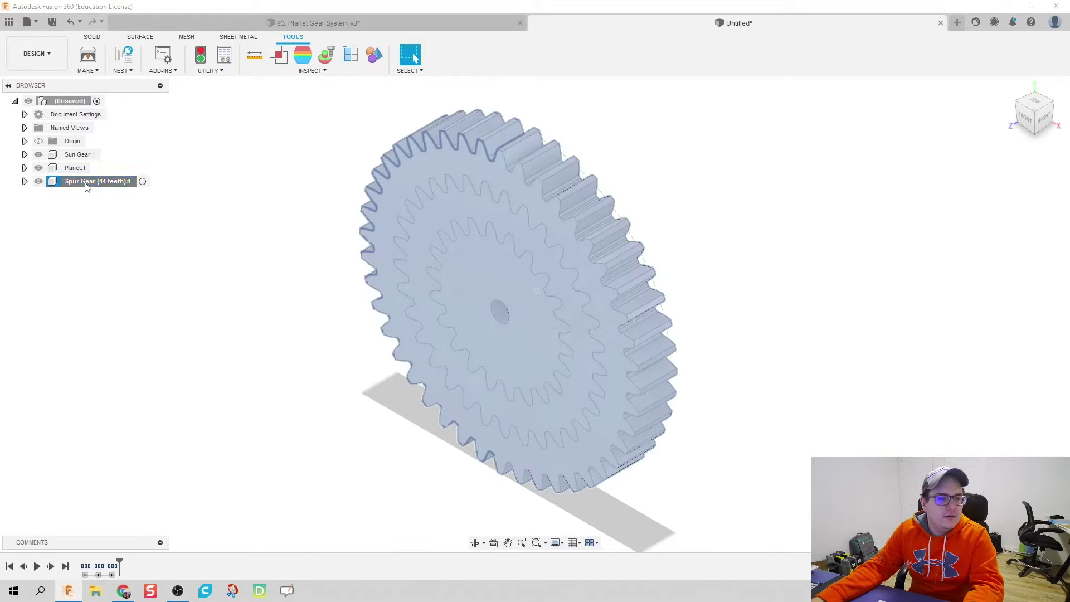
{"action": "key", "text": "alt+Tab"}
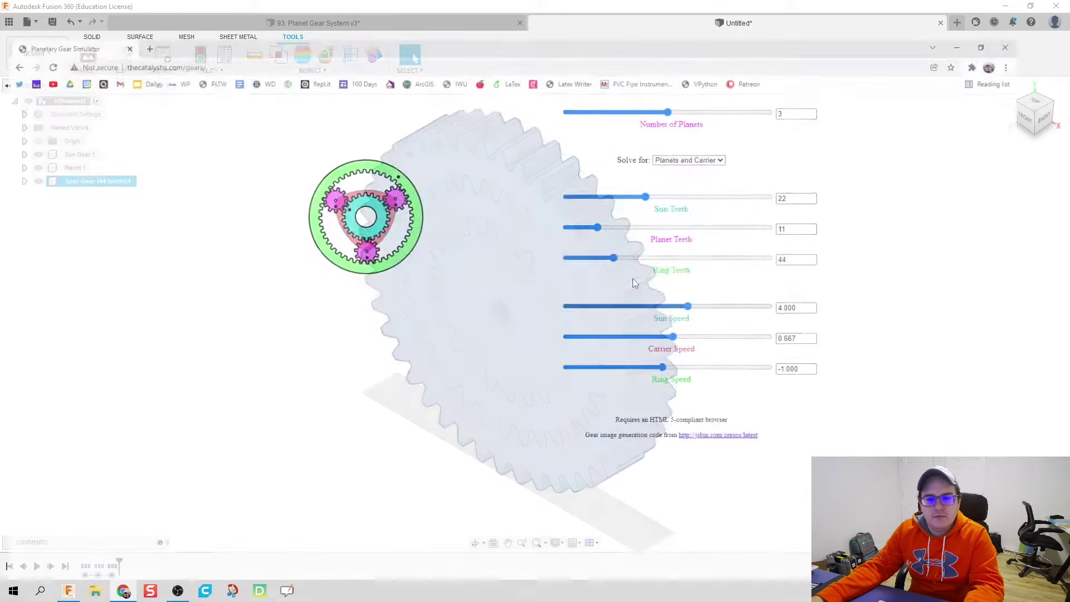
{"action": "key", "text": "alt+Tab"}
{"action": "key", "text": "Tab"}
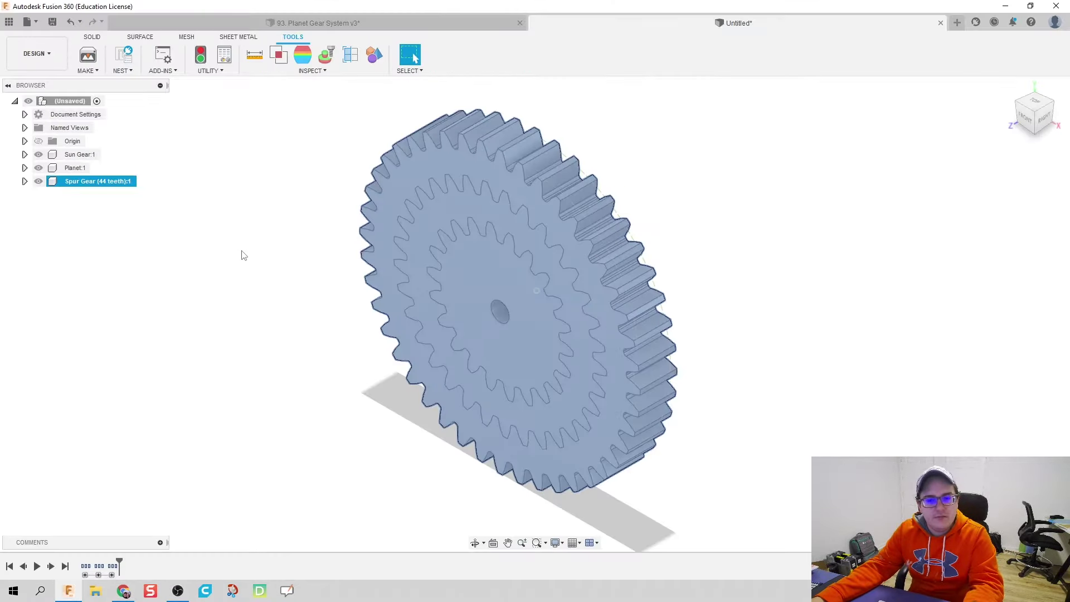
{"action": "left_click", "coordinate": [155, 216]}
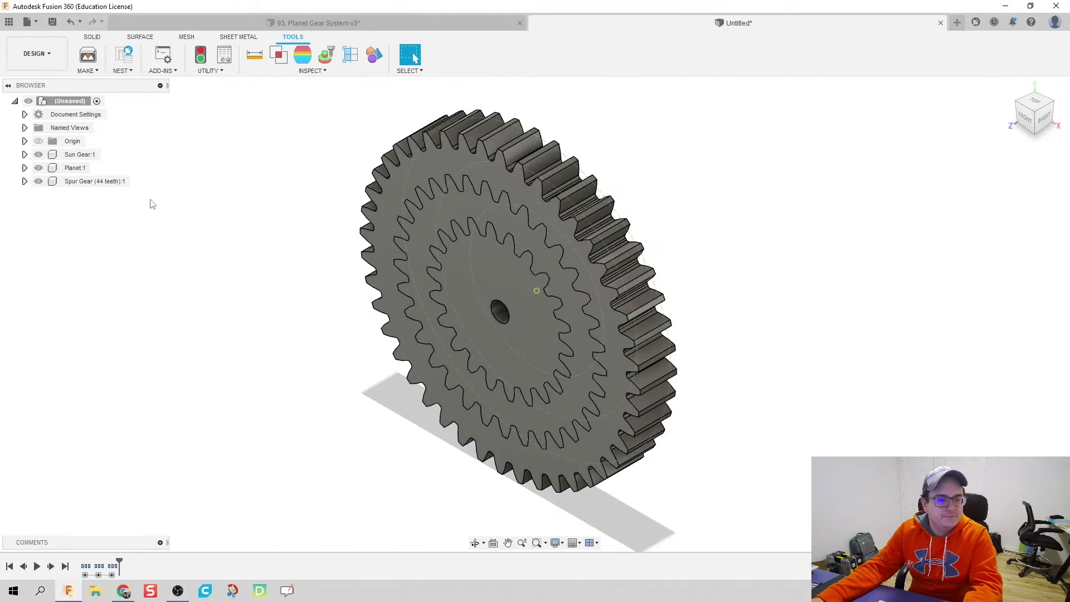
Step: Delete the Planet gear component from the design
{"action": "left_click", "coordinate": [73, 169]}
{"action": "key", "text": "Delete"}
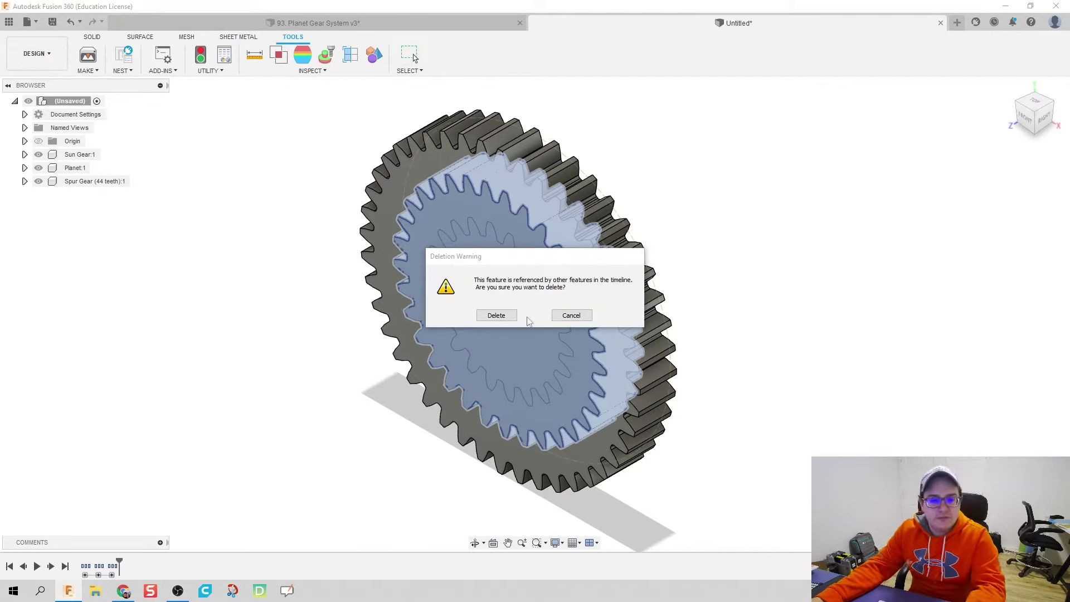
{"action": "left_click", "coordinate": [505, 316]}
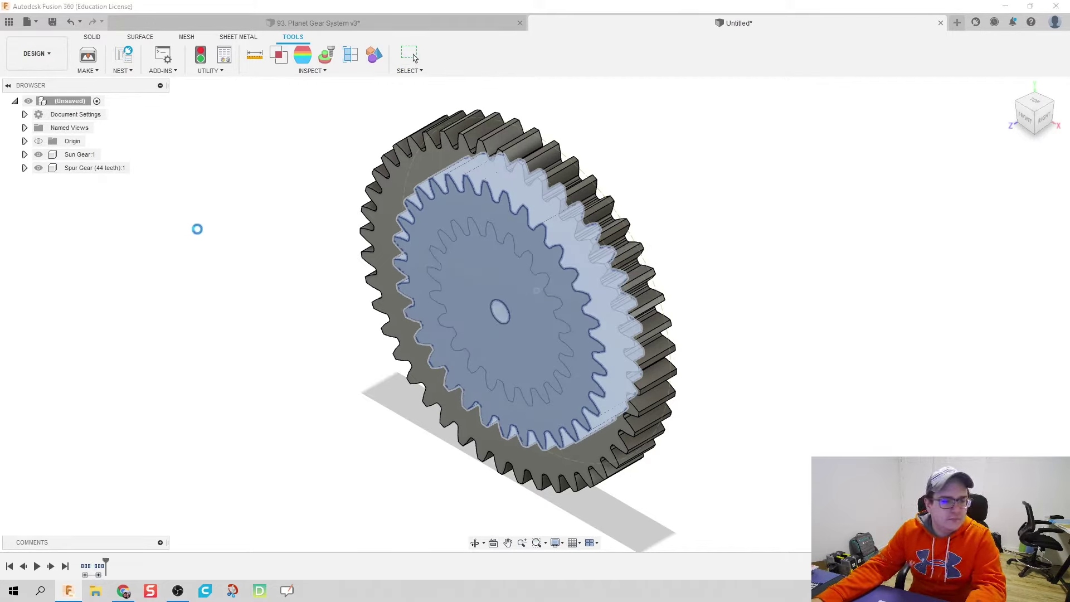
Step: Generate an 11-tooth spur gear with the SpurGear script, keeping the other gear settings
{"action": "left_click", "coordinate": [163, 71]}
{"action": "left_click", "coordinate": [187, 82]}
{"action": "scroll", "coordinate": [596, 295], "scroll_direction": "down", "scroll_amount": 3}
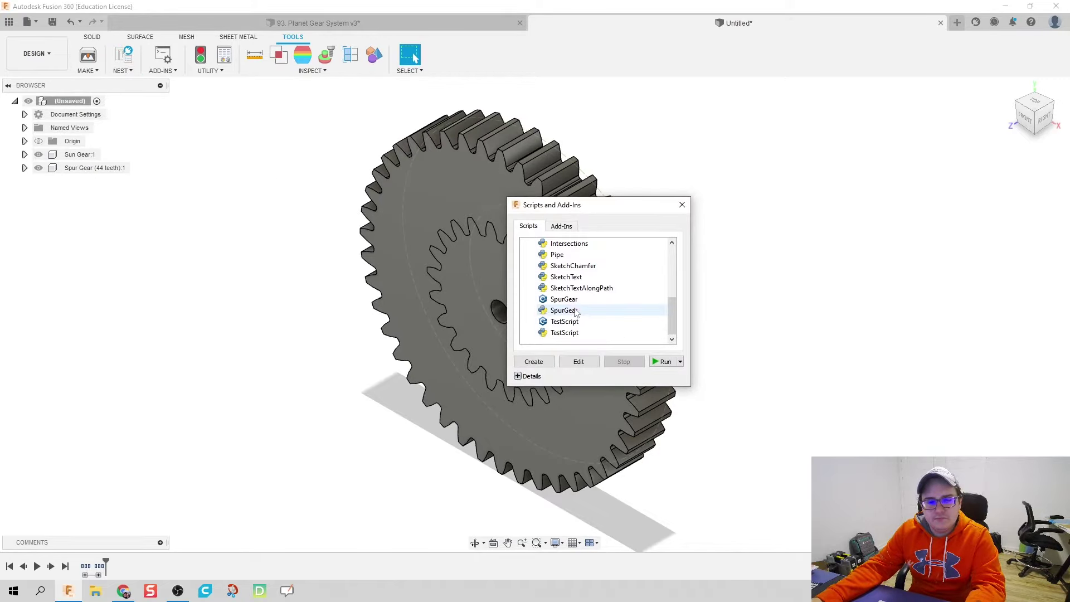
{"action": "double_click", "coordinate": [563, 309]}
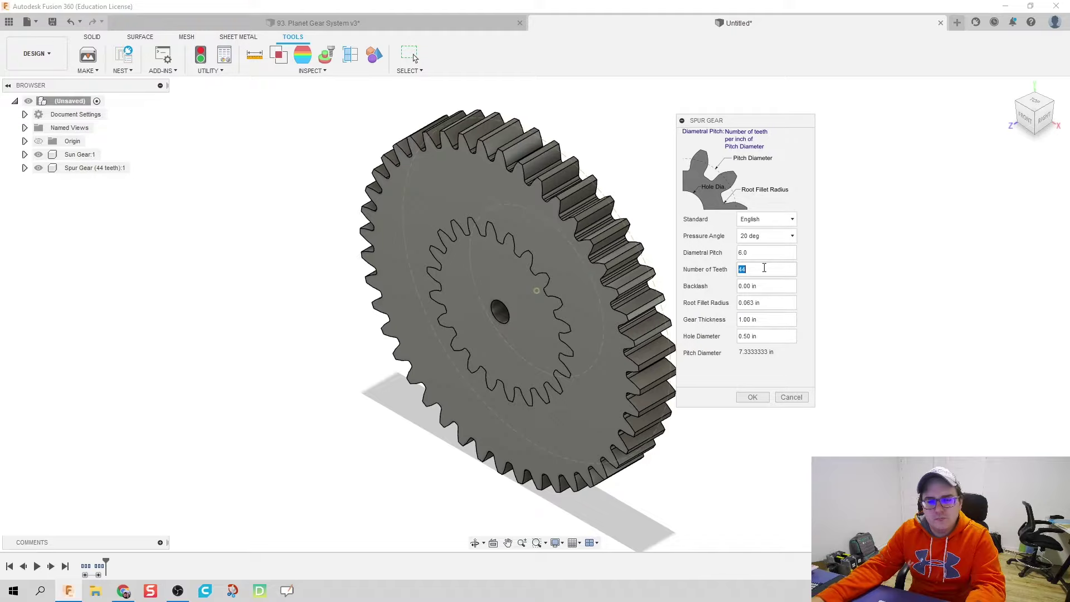
{"action": "type", "text": "11"}
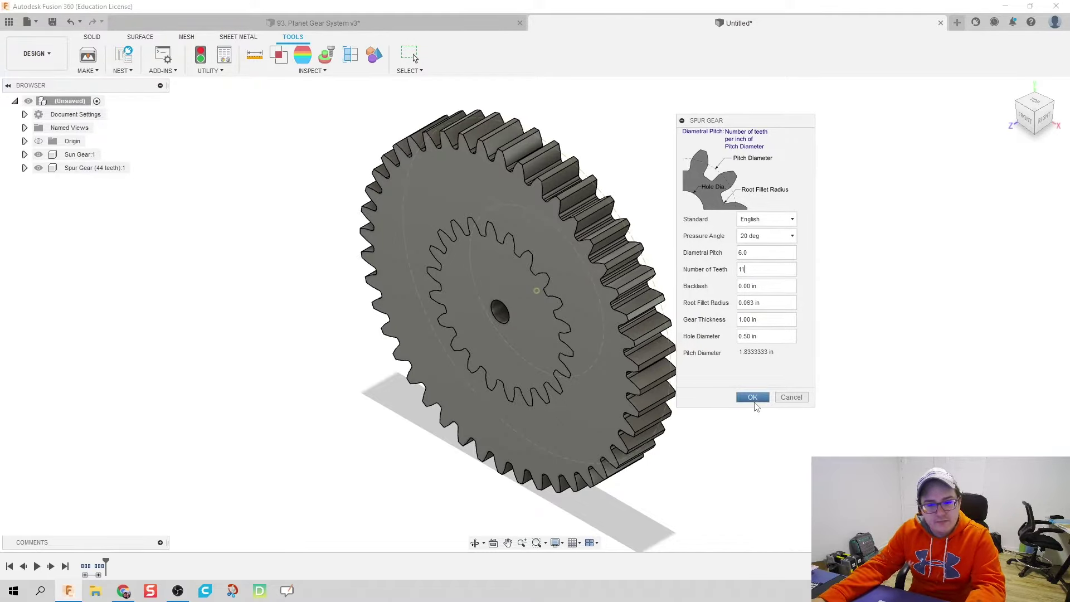
{"action": "left_click", "coordinate": [752, 398]}
{"action": "scroll", "coordinate": [373, 377], "scroll_direction": "down", "scroll_amount": 1}
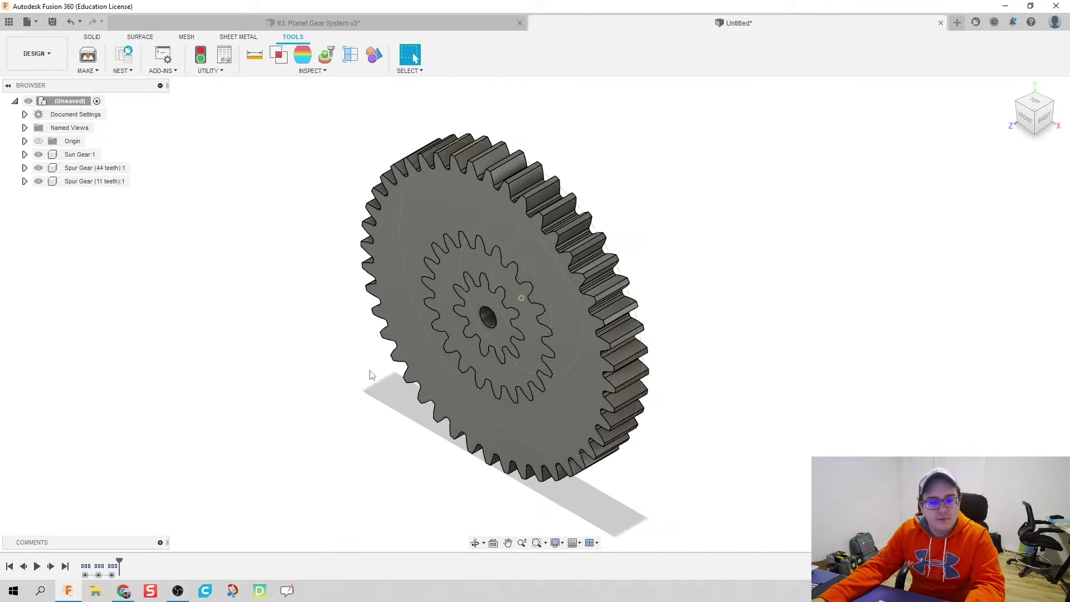
{"action": "scroll", "coordinate": [377, 370], "scroll_direction": "up", "scroll_amount": 3}
{"action": "scroll", "coordinate": [379, 372], "scroll_direction": "down", "scroll_amount": 2}
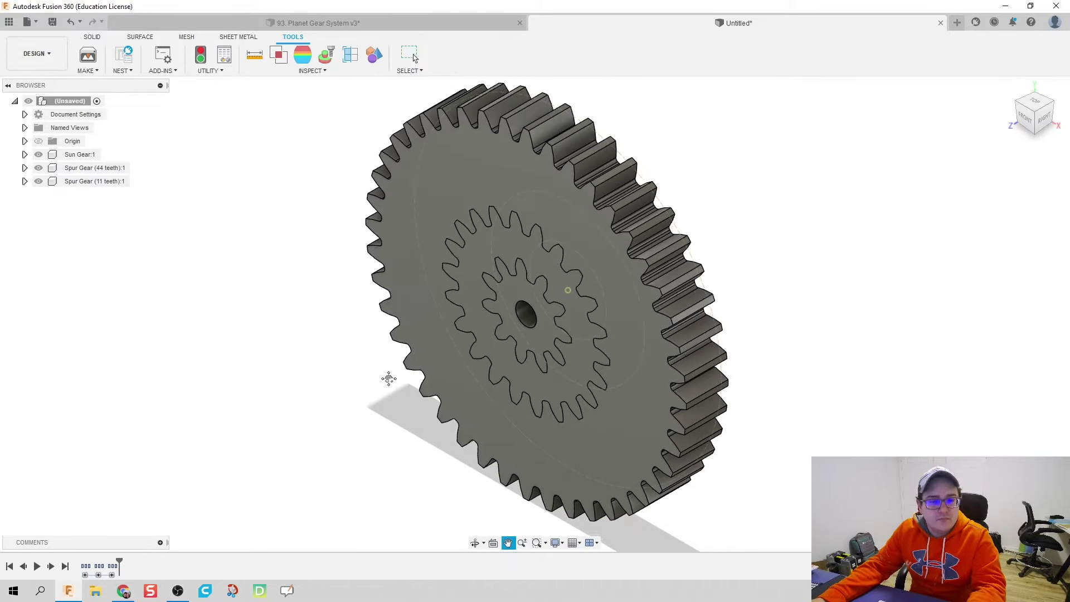
Step: Rename the 11-tooth spur gear component to Planet Gear, and hide the Sun Gear and Planet Gear components
{"action": "left_click", "coordinate": [84, 168]}
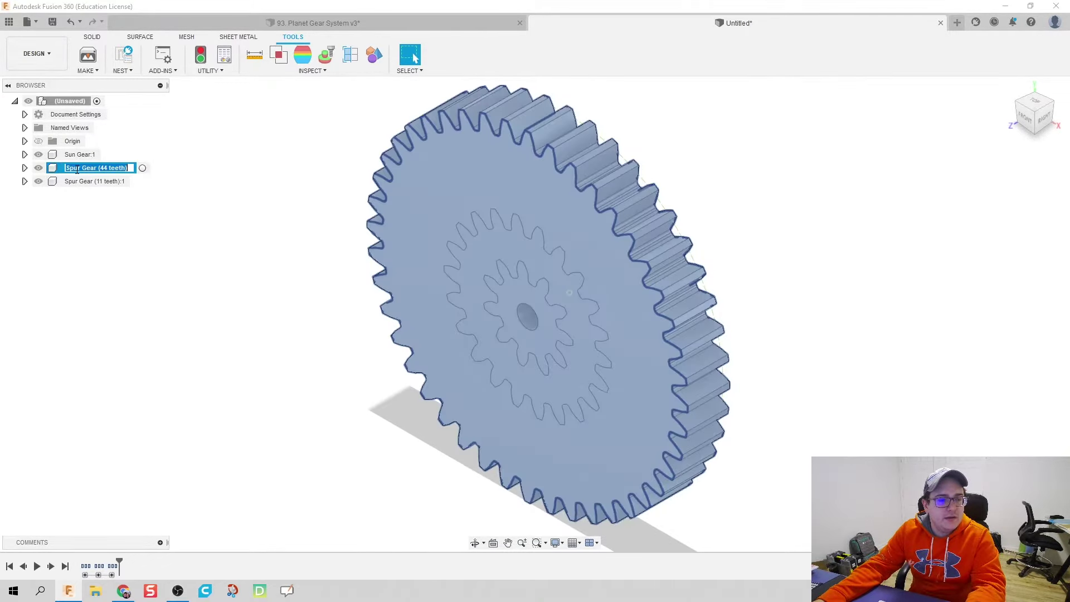
{"action": "double_click", "coordinate": [79, 181]}
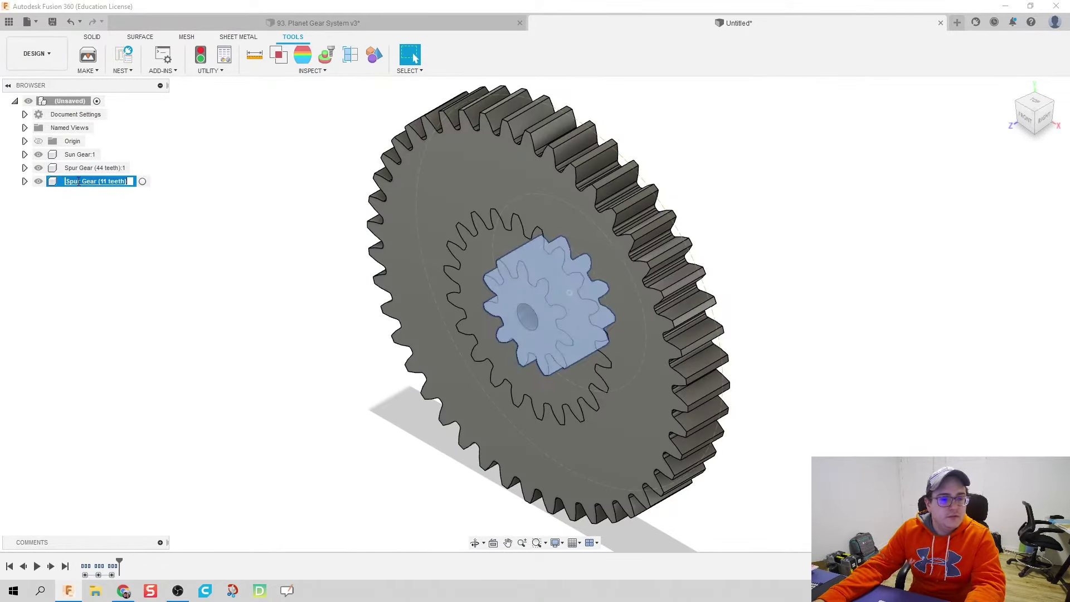
{"action": "type", "text": "Planet Gear"}
{"action": "key", "text": "Return"}
{"action": "left_click", "coordinate": [119, 210]}
{"action": "left_click", "coordinate": [39, 154]}
{"action": "left_click", "coordinate": [38, 181]}
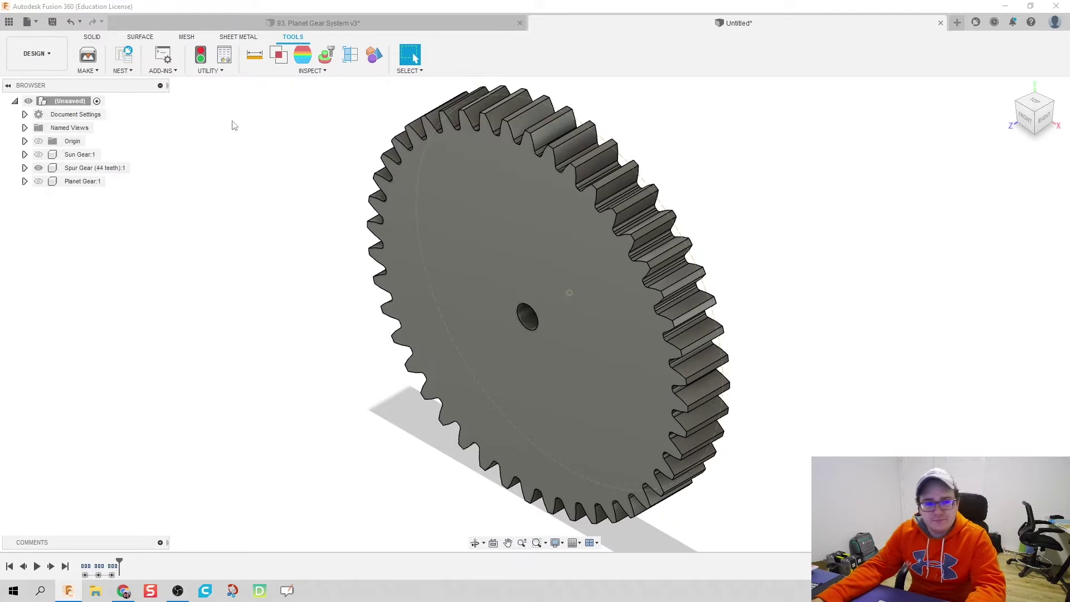
Step: Sketch a circle centred on the origin on the 44-tooth gear's front face, slightly larger than the gear's outer diameter
{"action": "left_click", "coordinate": [90, 37]}
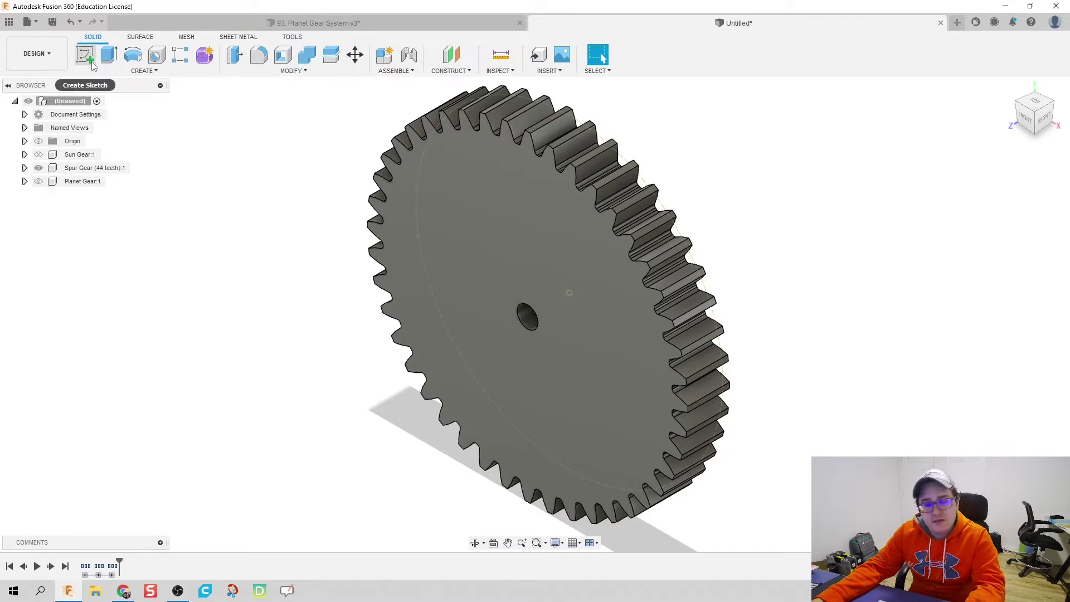
{"action": "left_click", "coordinate": [89, 58]}
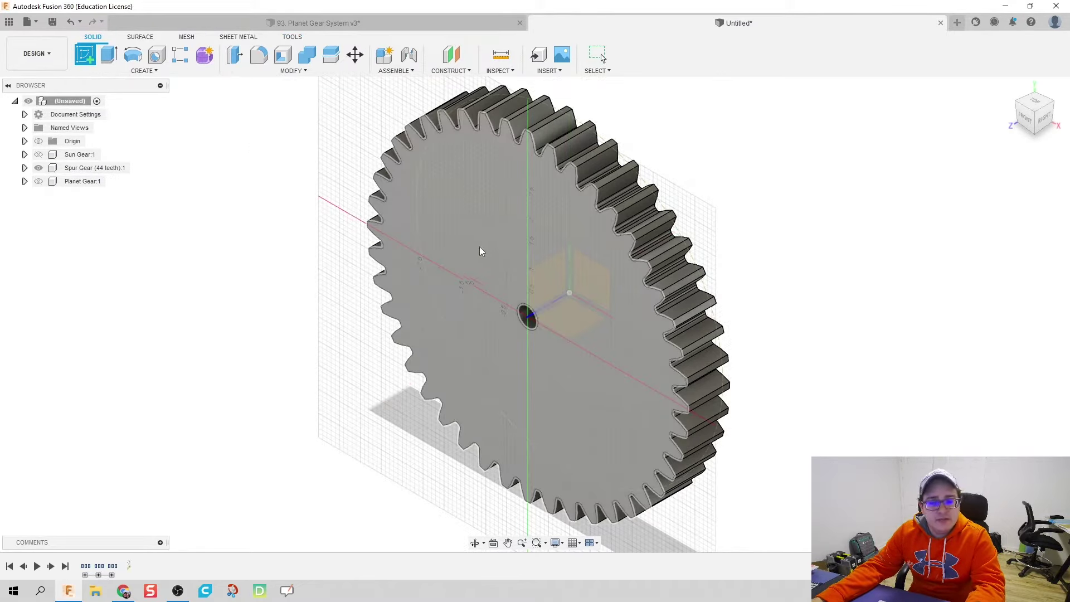
{"action": "left_click", "coordinate": [521, 260]}
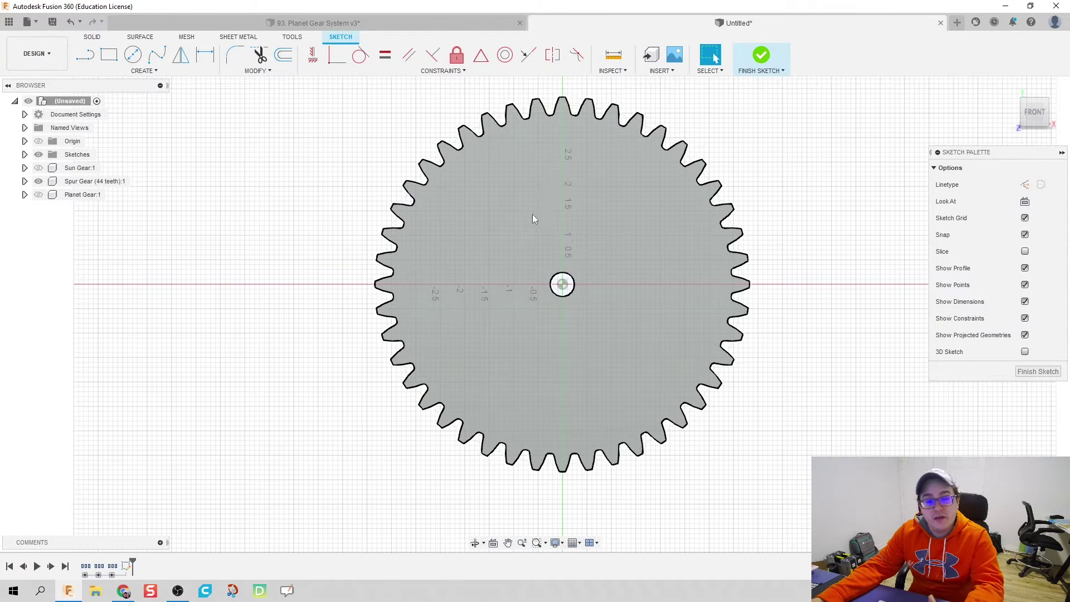
{"action": "key", "text": "c"}
{"action": "left_click", "coordinate": [562, 284]}
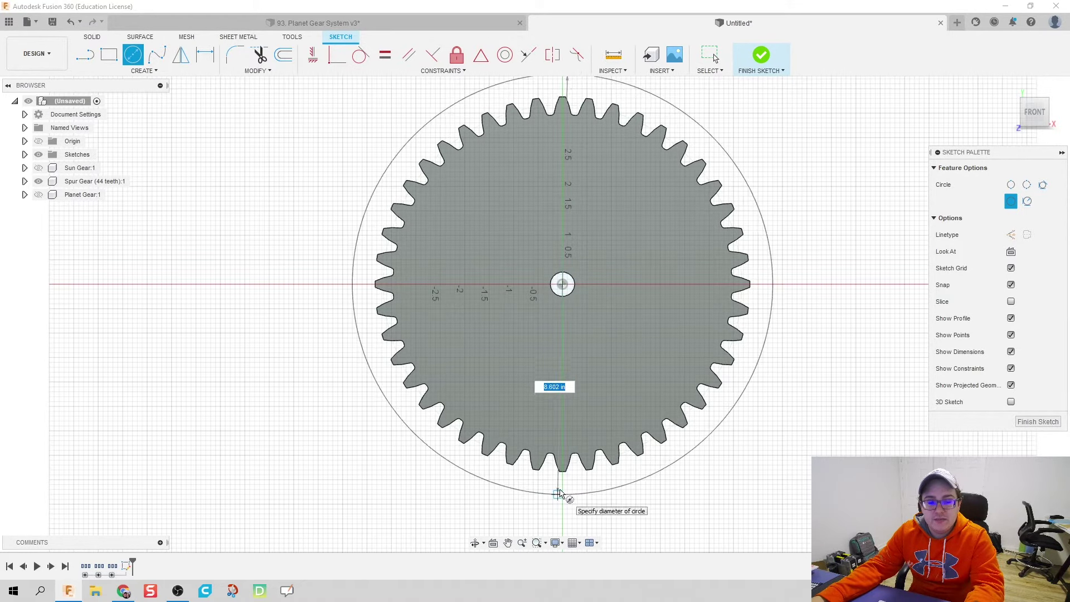
{"action": "left_click", "coordinate": [723, 124]}
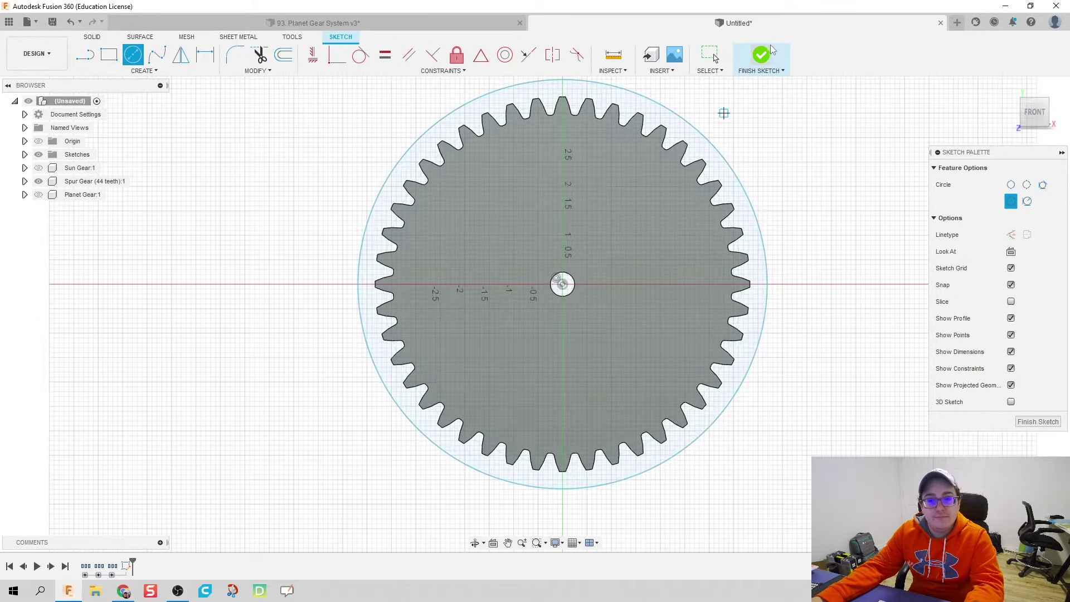
{"action": "left_click", "coordinate": [760, 55]}
Step: Extrude the ring profile between the circle and the gear teeth by -1 in as a new component
{"action": "middle_click_drag", "start_coordinate": [761, 119], "coordinate": [710, 160], "text": "shift"}
{"action": "key", "text": "e"}
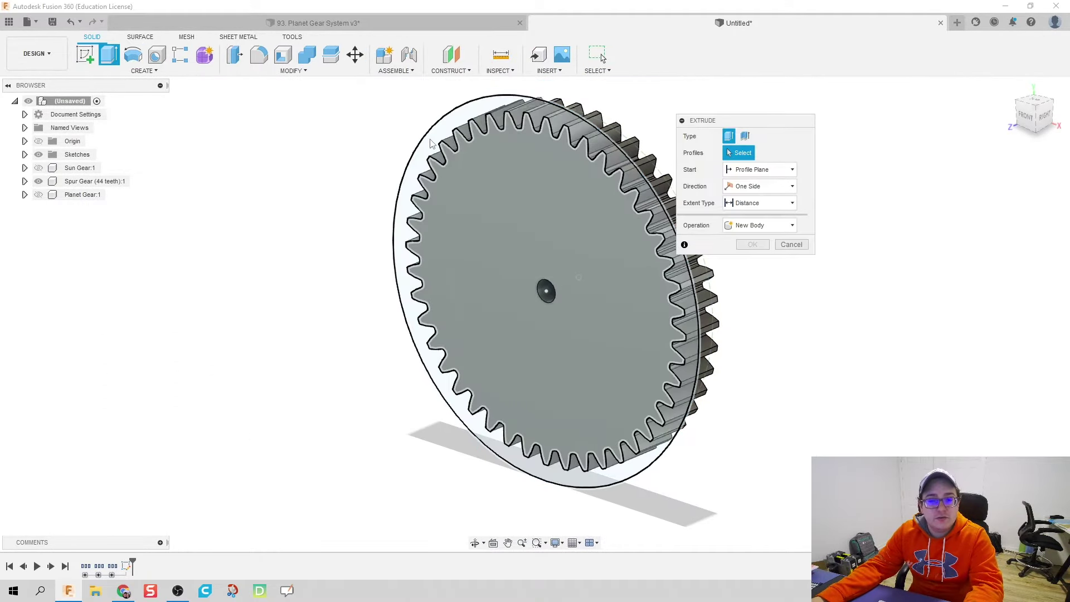
{"action": "left_click", "coordinate": [483, 111]}
{"action": "left_click", "coordinate": [760, 259]}
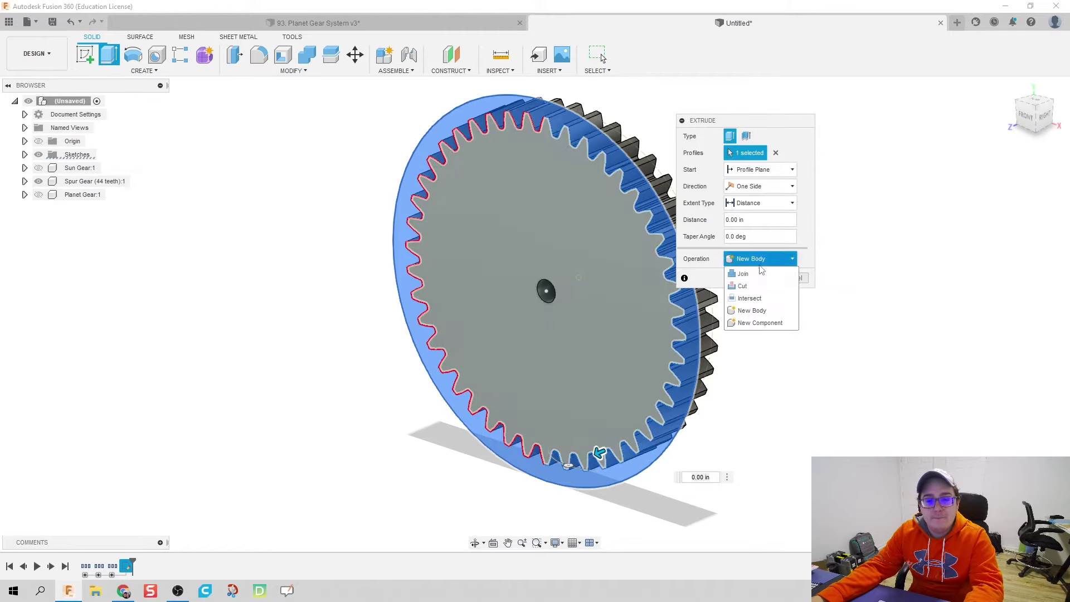
{"action": "left_click", "coordinate": [777, 323]}
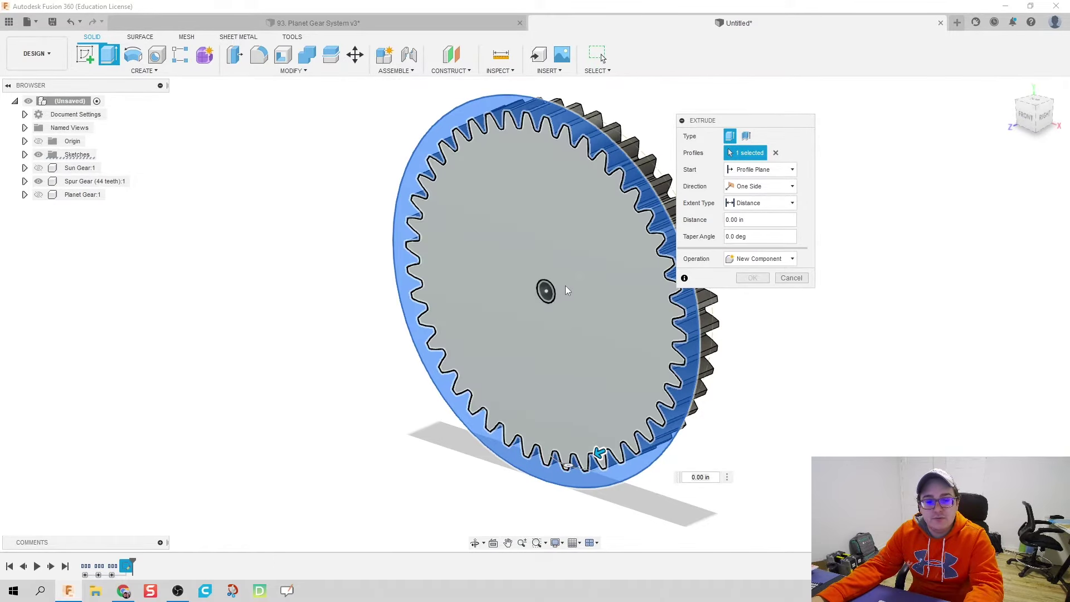
{"action": "middle_click_drag", "start_coordinate": [566, 112], "coordinate": [582, 167], "text": "shift"}
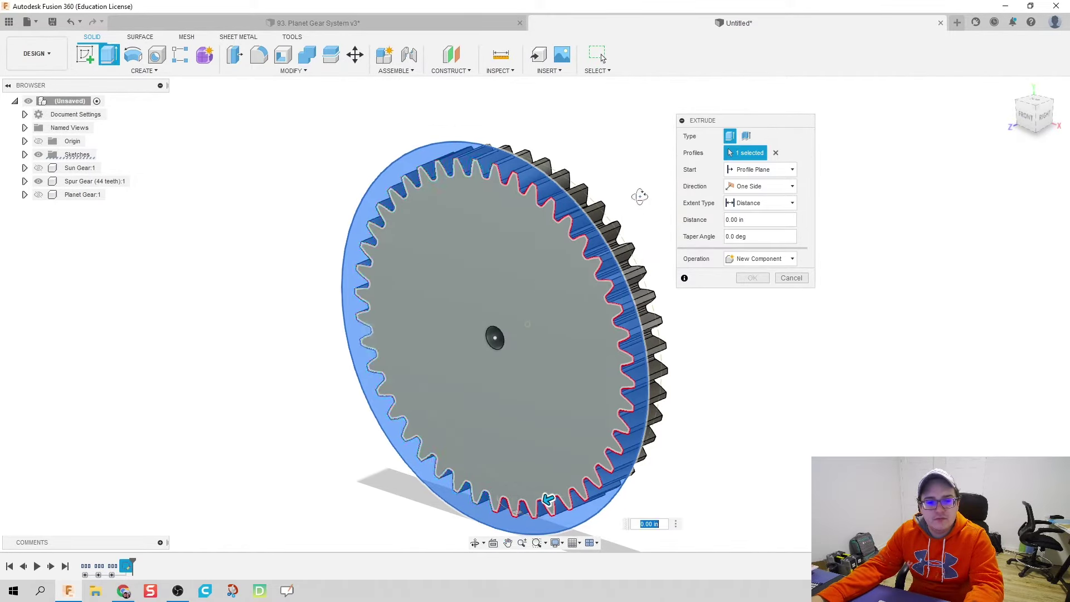
{"action": "middle_click_drag", "start_coordinate": [640, 196], "coordinate": [625, 213], "text": "shift"}
{"action": "double_click", "coordinate": [740, 217]}
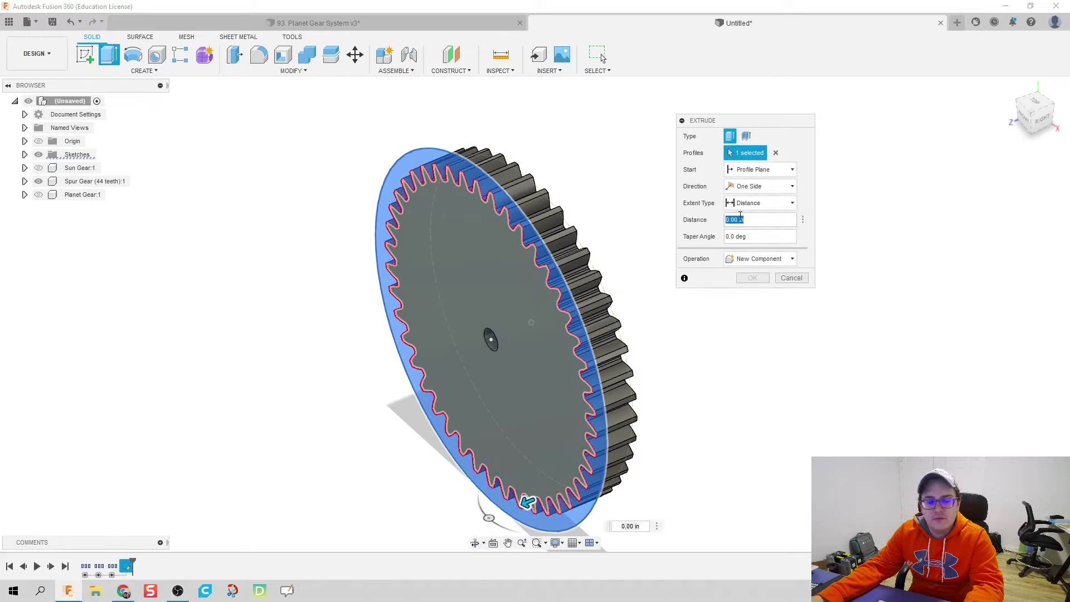
{"action": "type", "text": "1"}
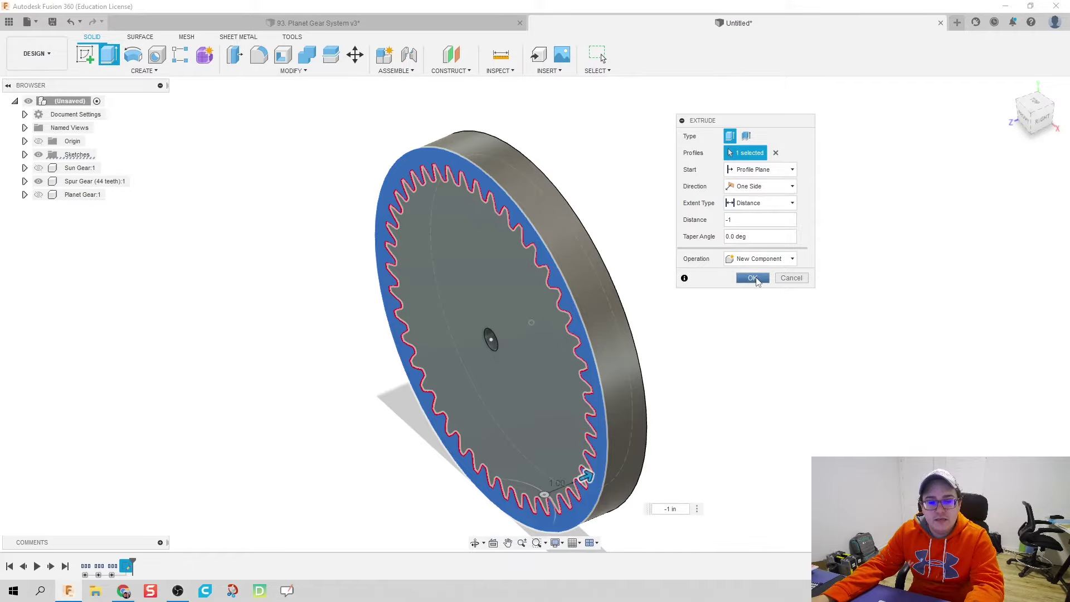
{"action": "left_click", "coordinate": [753, 278]}
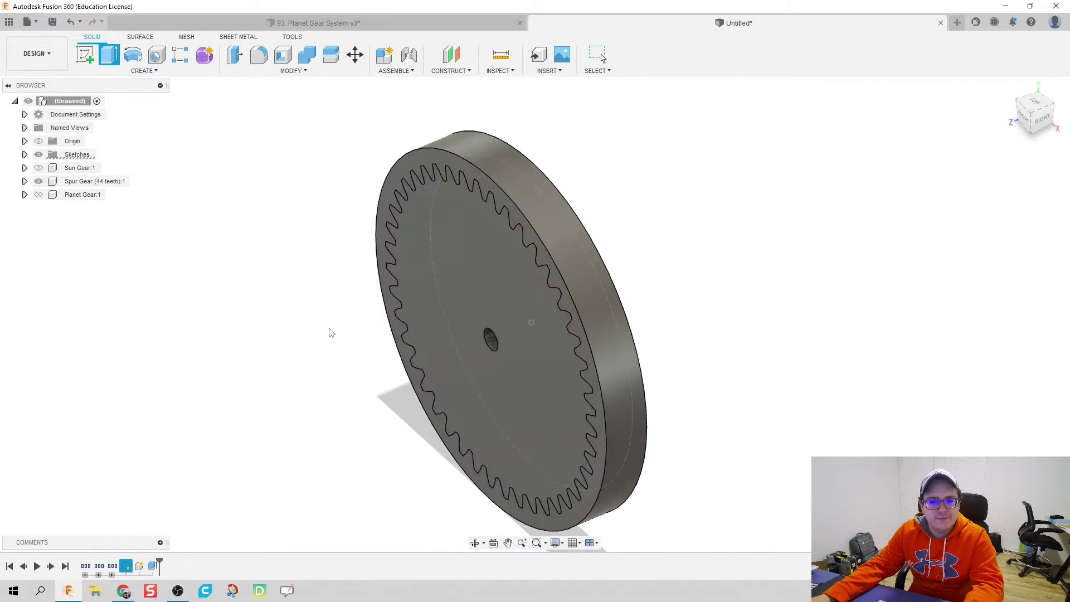
Step: Rename the 44-tooth spur gear component to DO NOT USE
{"action": "middle_click_drag", "start_coordinate": [284, 341], "coordinate": [393, 290], "text": "shift"}
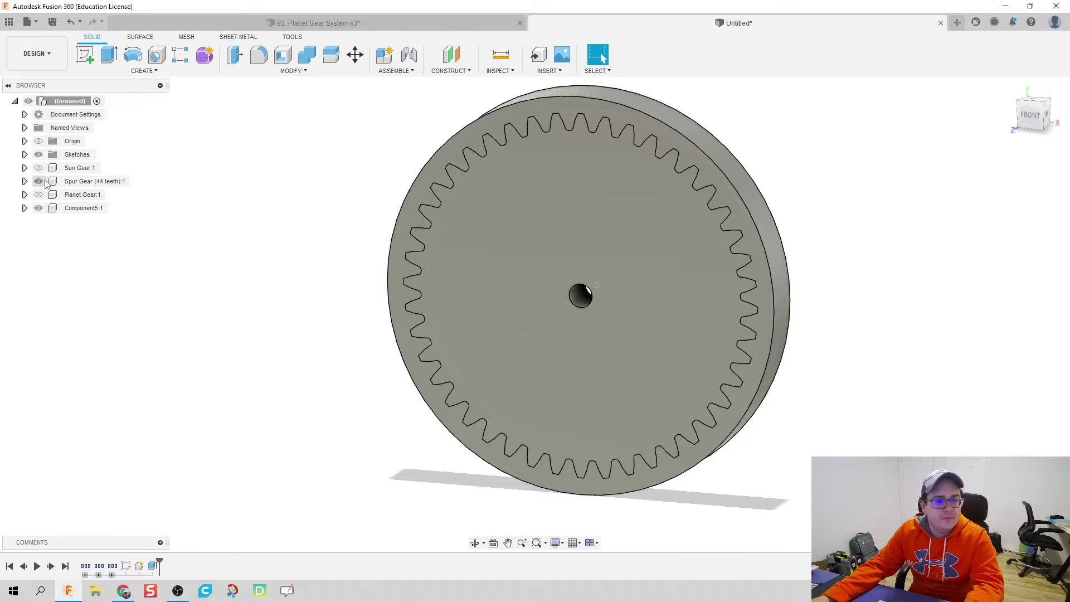
{"action": "left_click", "coordinate": [76, 182]}
{"action": "left_click", "coordinate": [77, 182]}
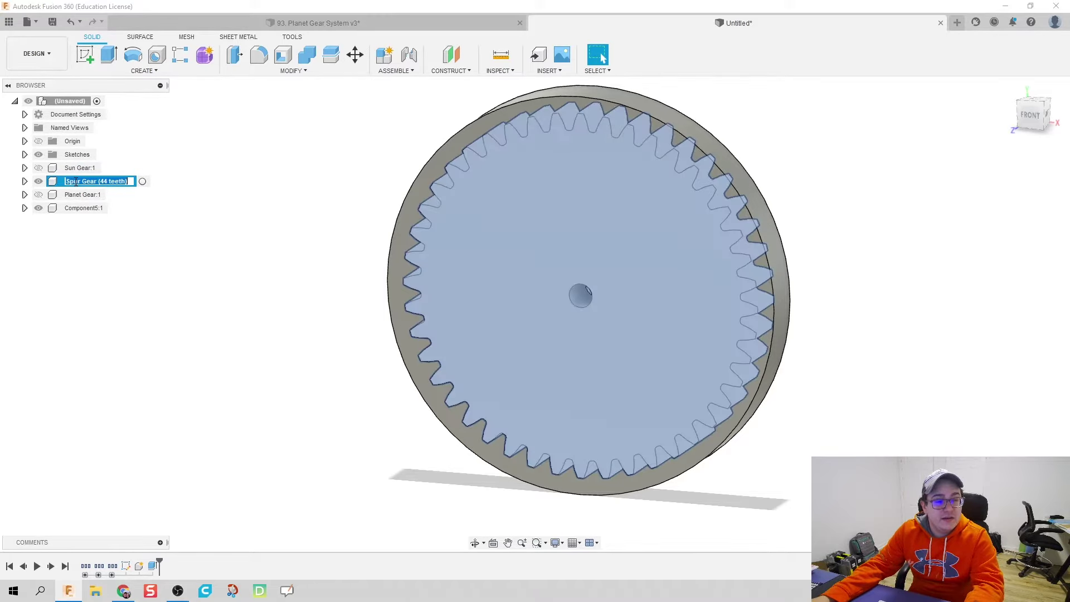
{"action": "type", "text": "DO NOT US"}
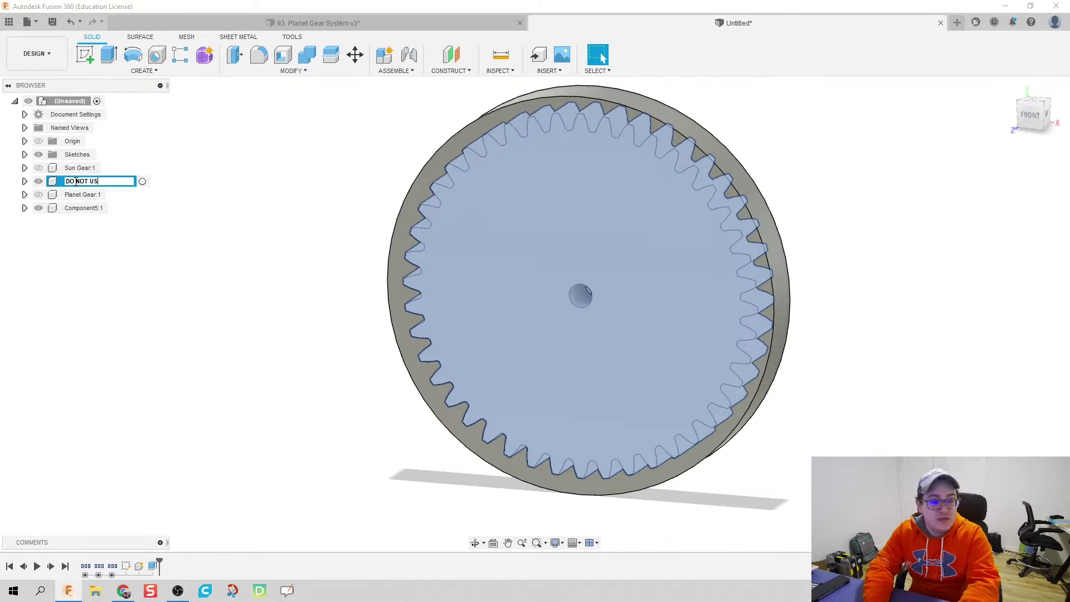
{"action": "type", "text": "E"}
{"action": "key", "text": "Return"}
Step: Rename the extruded ring component to Ring Gear
{"action": "left_click", "coordinate": [85, 209]}
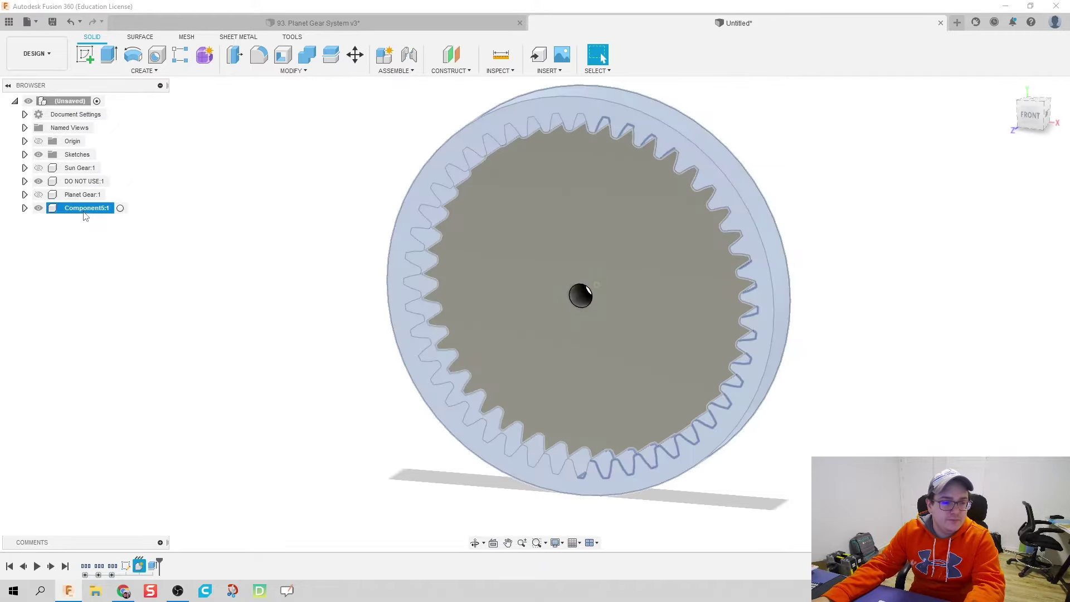
{"action": "left_click", "coordinate": [84, 211]}
{"action": "type", "text": "R"}
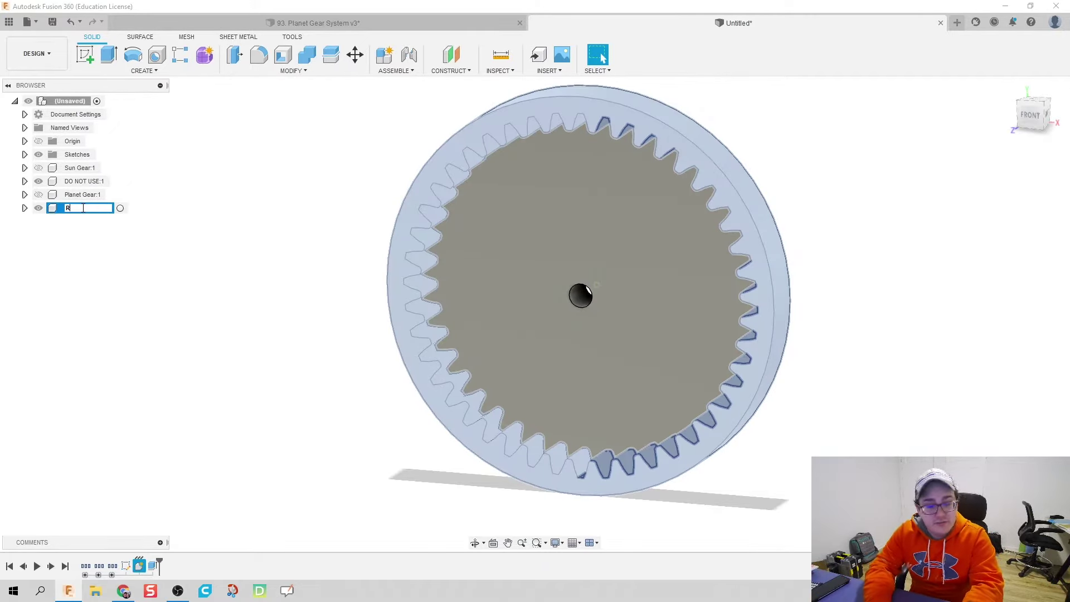
{"action": "type", "text": "ing Gear"}
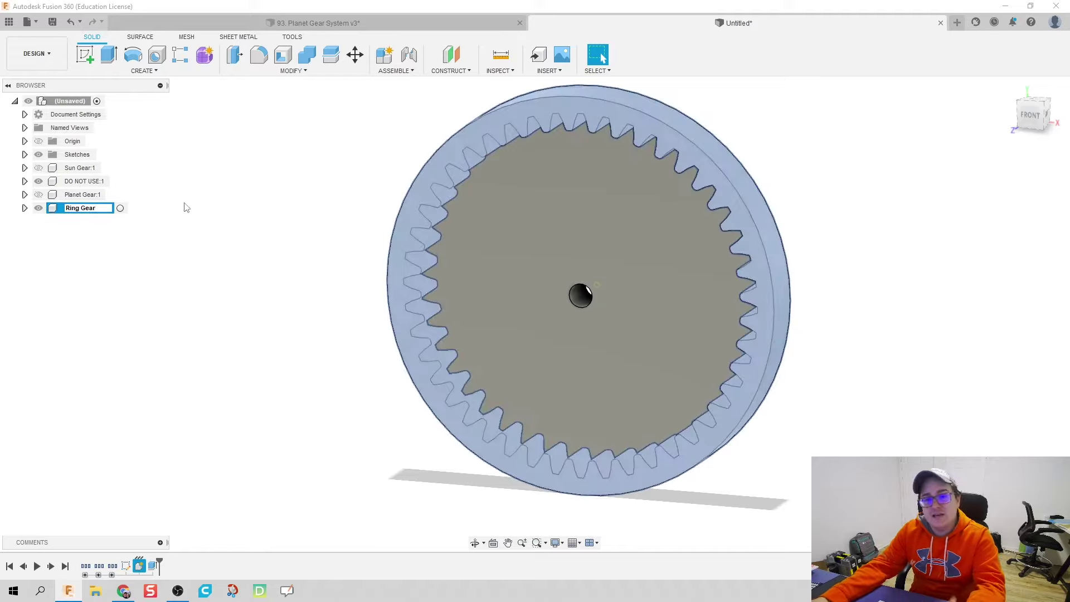
{"action": "key", "text": "Return"}
Step: Hide the DO NOT USE component and show the Sun Gear and Planet Gear components
{"action": "left_click", "coordinate": [40, 182]}
{"action": "left_click", "coordinate": [39, 183]}
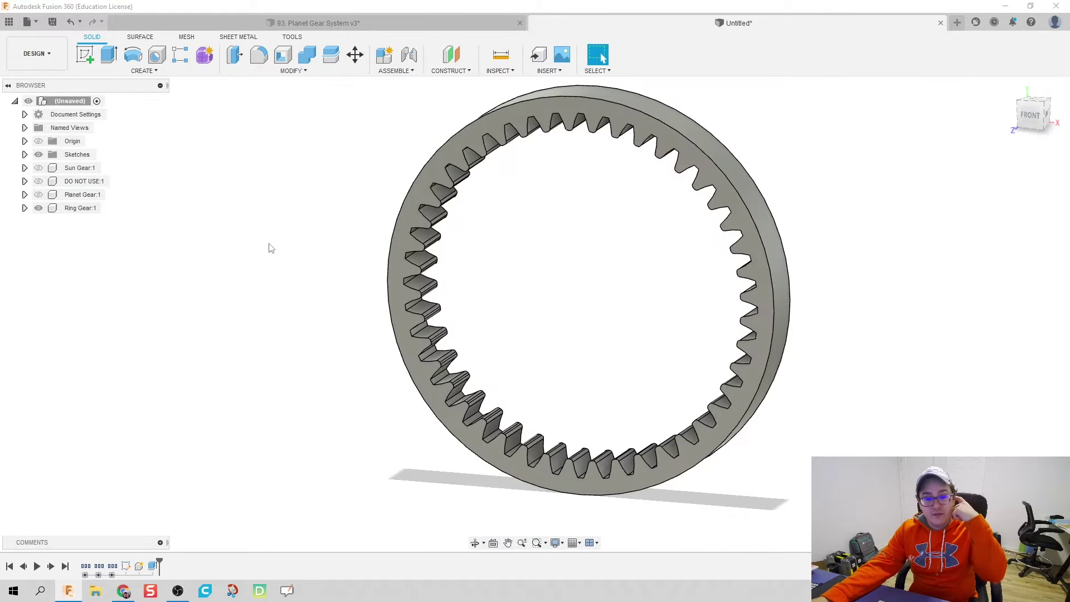
{"action": "left_click", "coordinate": [38, 168]}
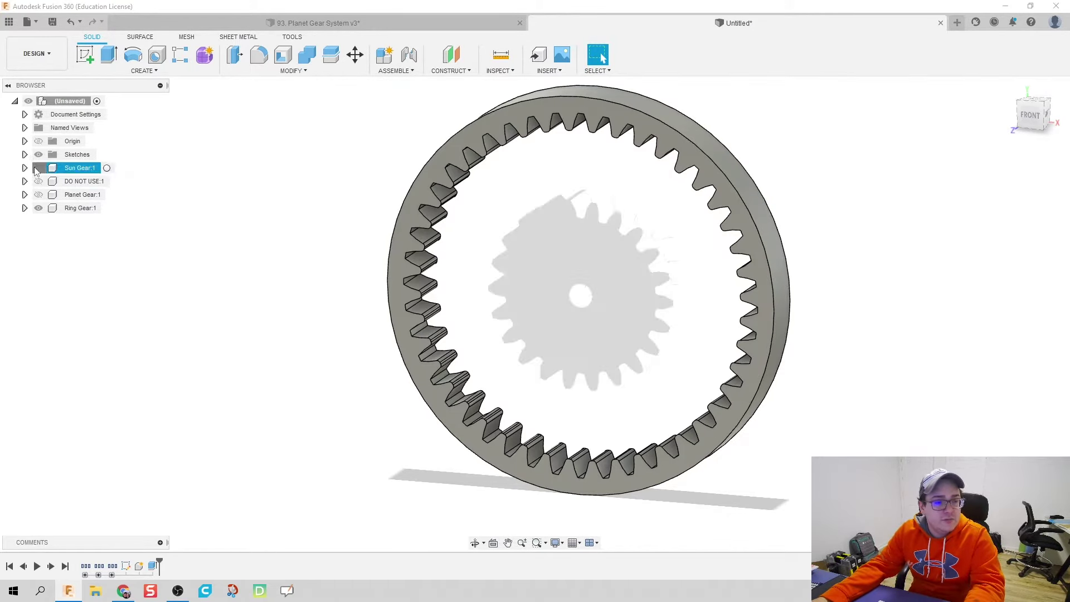
{"action": "left_click", "coordinate": [38, 195]}
{"action": "scroll", "coordinate": [566, 342], "scroll_direction": "down", "scroll_amount": 1}
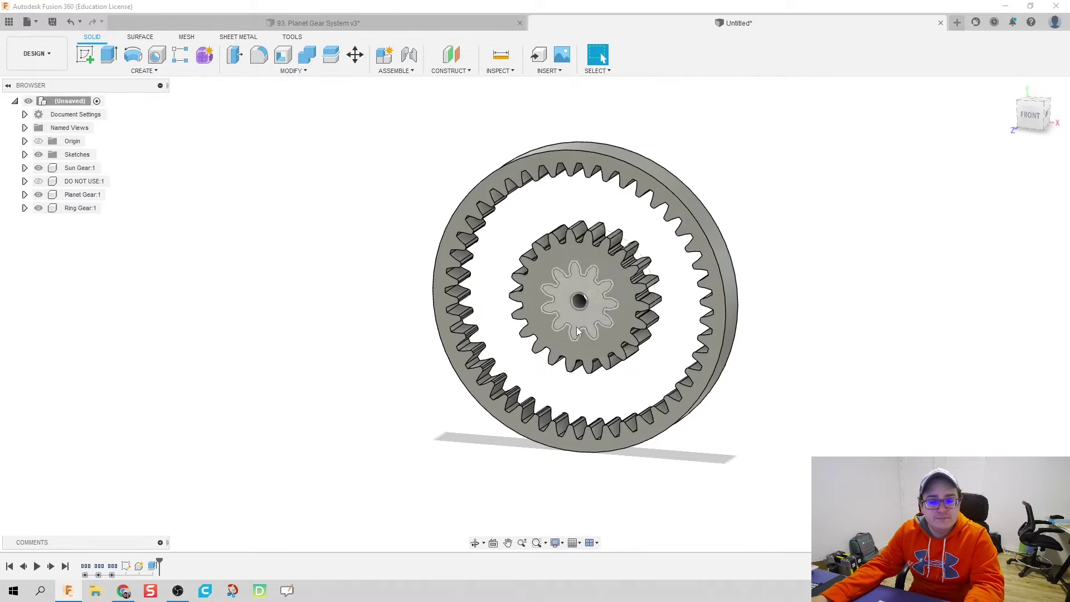
{"action": "scroll", "coordinate": [566, 342], "scroll_direction": "up", "scroll_amount": 3}
{"action": "scroll", "coordinate": [516, 402], "scroll_direction": "down", "scroll_amount": 3}
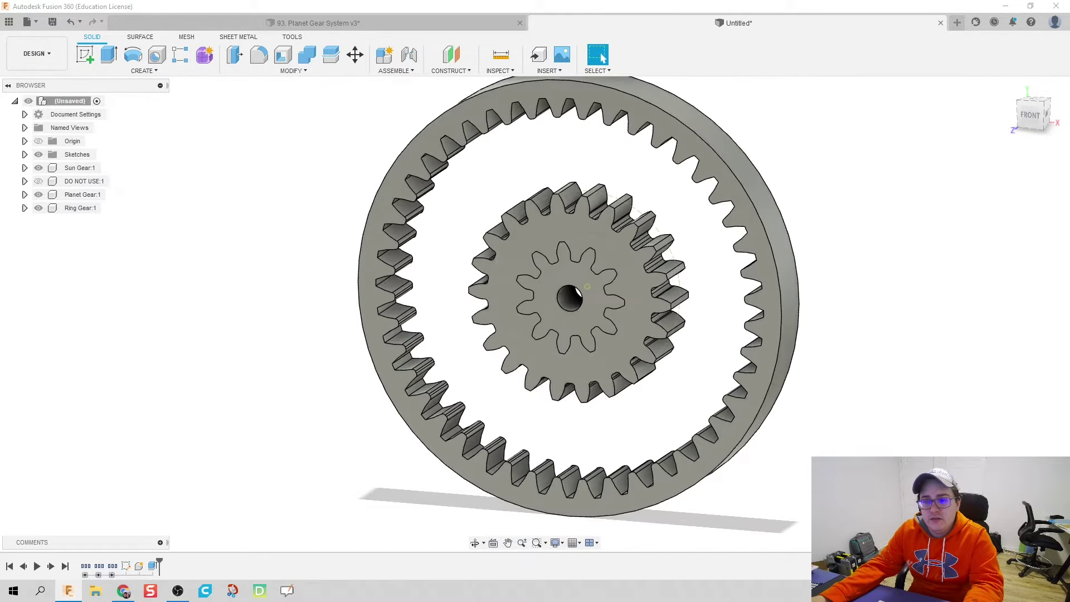
{"action": "scroll", "coordinate": [727, 330], "scroll_direction": "up", "scroll_amount": 1}
{"action": "middle_click_drag", "start_coordinate": [727, 330], "coordinate": [678, 306], "text": "shift"}
{"action": "scroll", "coordinate": [711, 313], "scroll_direction": "down", "scroll_amount": 2}
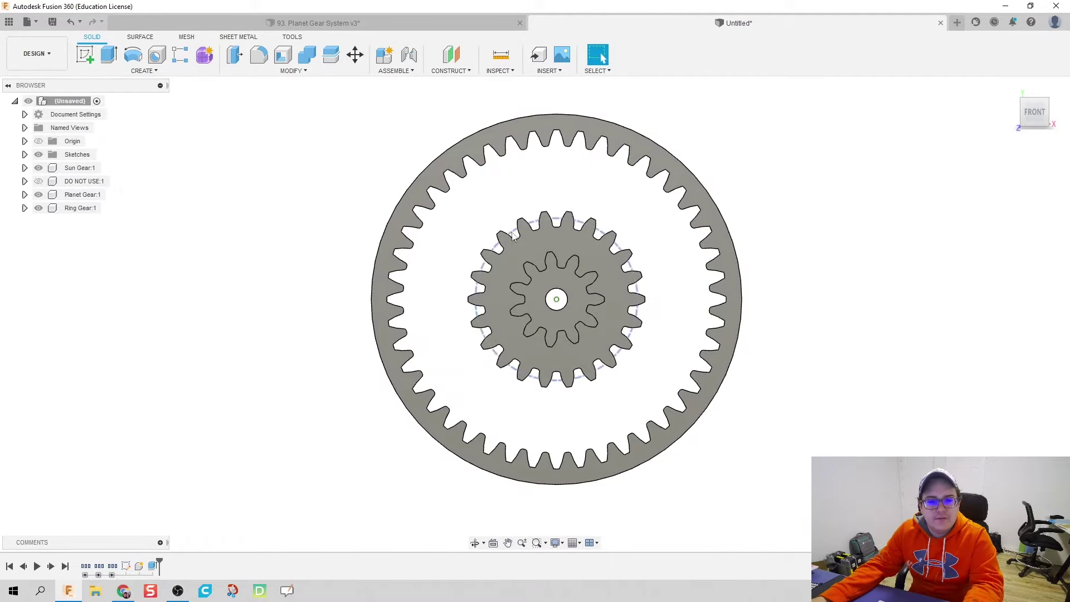
Step: Ground the Ring Gear component
{"action": "right_click", "coordinate": [60, 208]}
{"action": "left_click", "coordinate": [102, 232]}
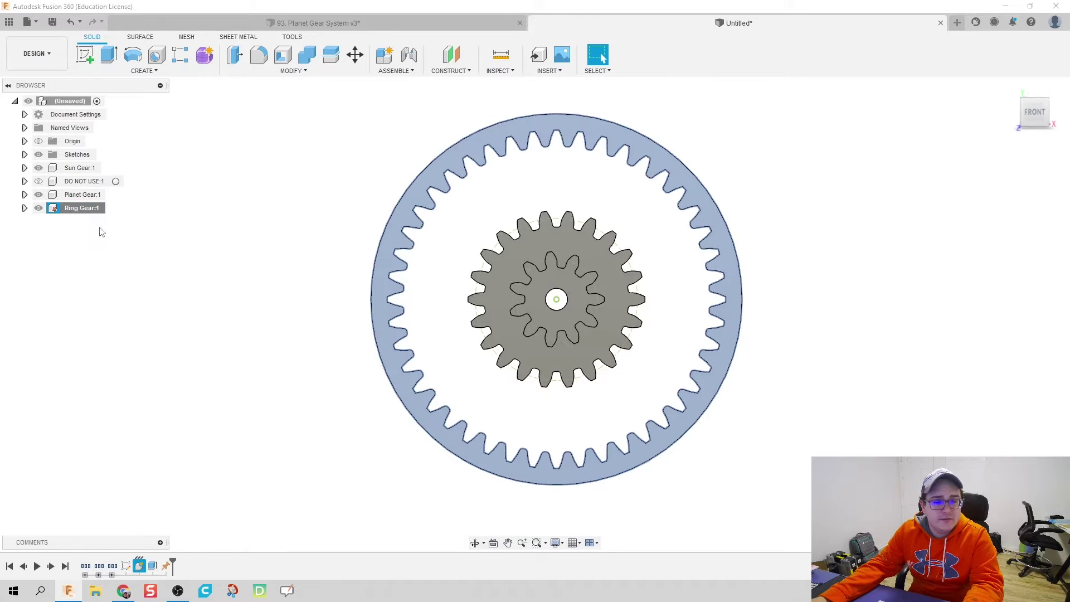
{"action": "left_click", "coordinate": [351, 204]}
{"action": "middle_click_drag", "start_coordinate": [346, 196], "coordinate": [359, 234]}
{"action": "scroll", "coordinate": [354, 201], "scroll_direction": "down", "scroll_amount": 1}
{"action": "right_click", "coordinate": [355, 205]}
{"action": "key", "text": "Escape"}
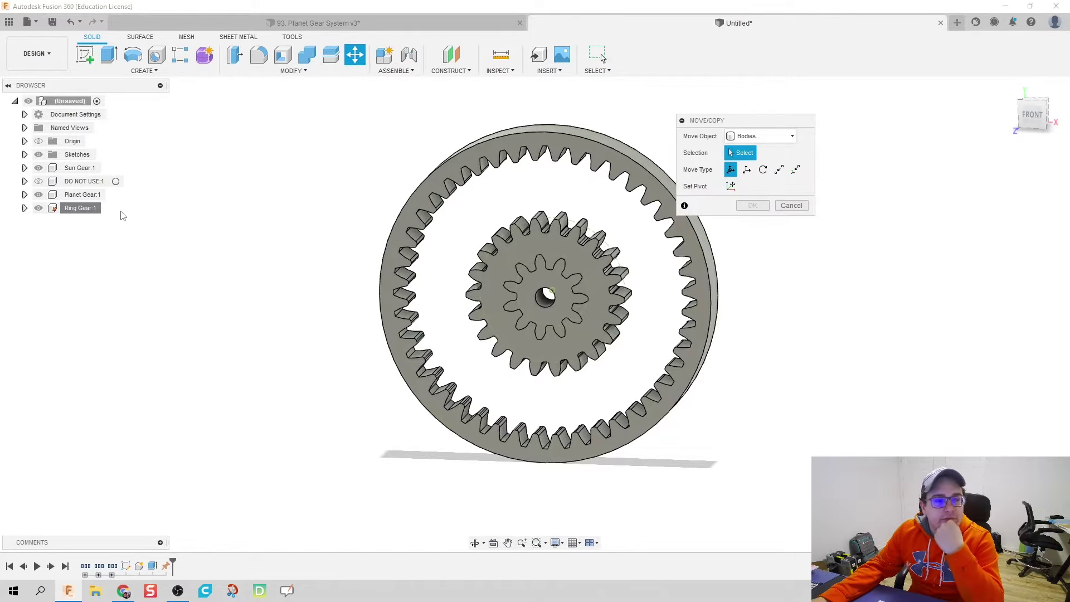
{"action": "left_click", "coordinate": [790, 206]}
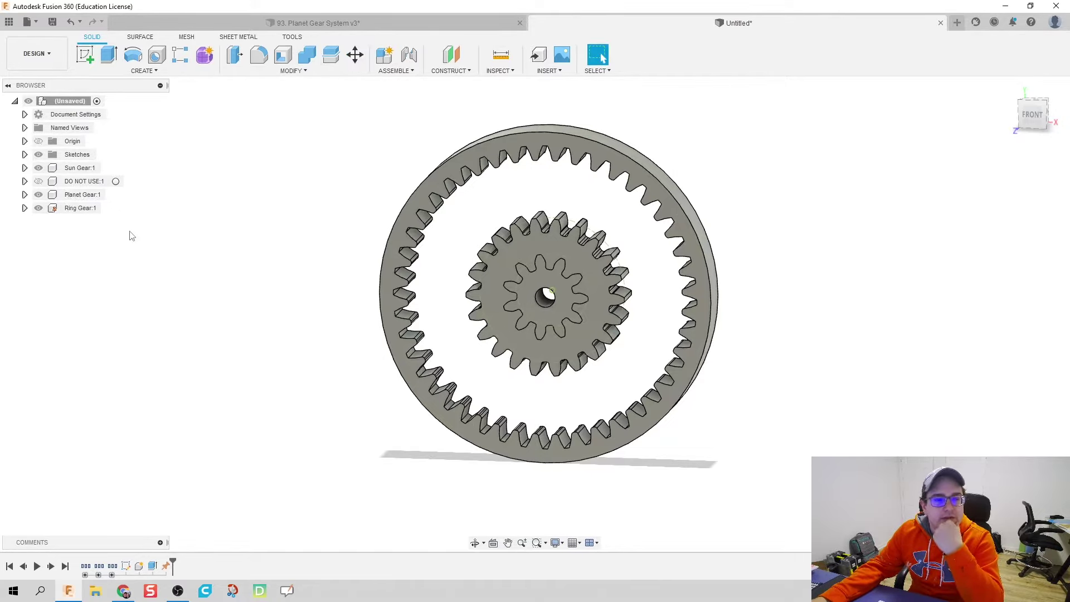
{"action": "right_click", "coordinate": [81, 168]}
{"action": "key", "text": "Escape"}
Step: Create a copy of the planet gear component and offset it 2.75 in along Y, above the sun gear's centre
{"action": "right_click", "coordinate": [71, 196]}
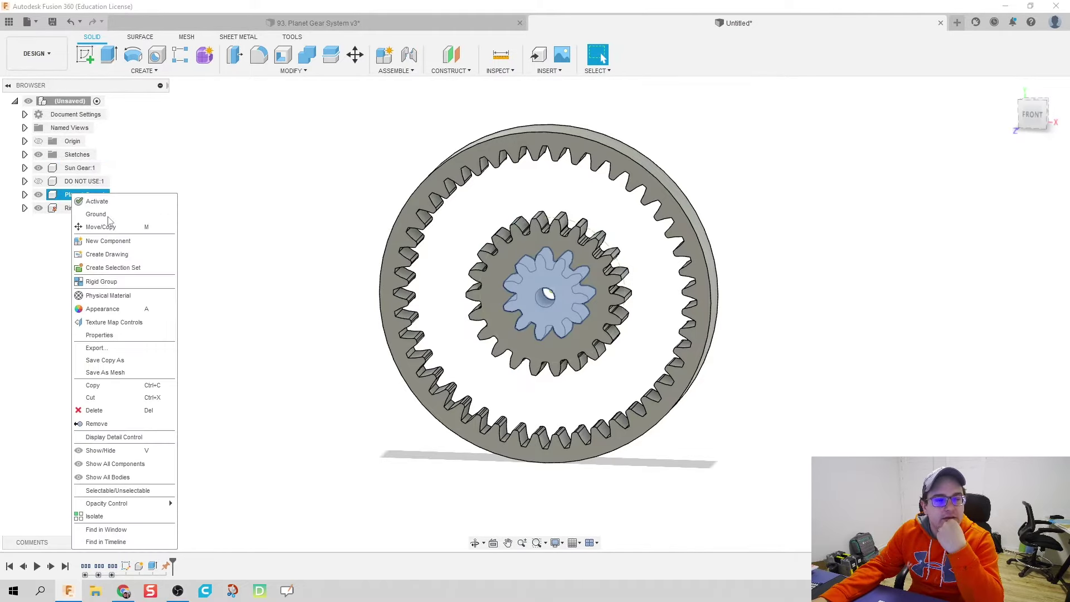
{"action": "left_click", "coordinate": [118, 226]}
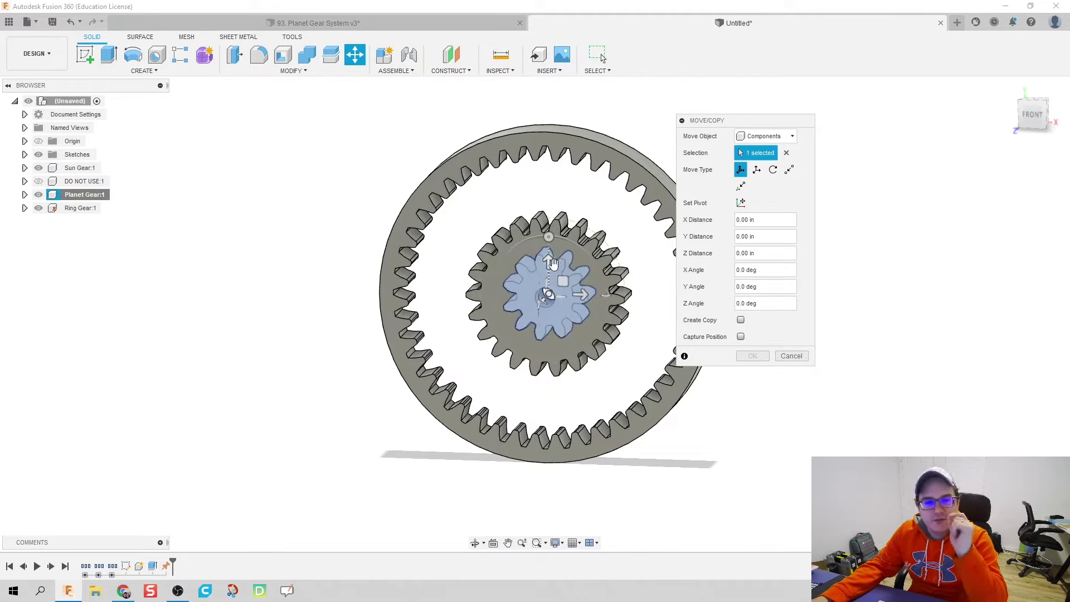
{"action": "mouse_move", "coordinate": [549, 258]}
{"action": "left_mouse_down"}
{"action": "mouse_move", "coordinate": [549, 148]}
{"action": "mouse_move", "coordinate": [554, 280]}
{"action": "mouse_move", "coordinate": [549, 257]}
{"action": "left_mouse_up"}
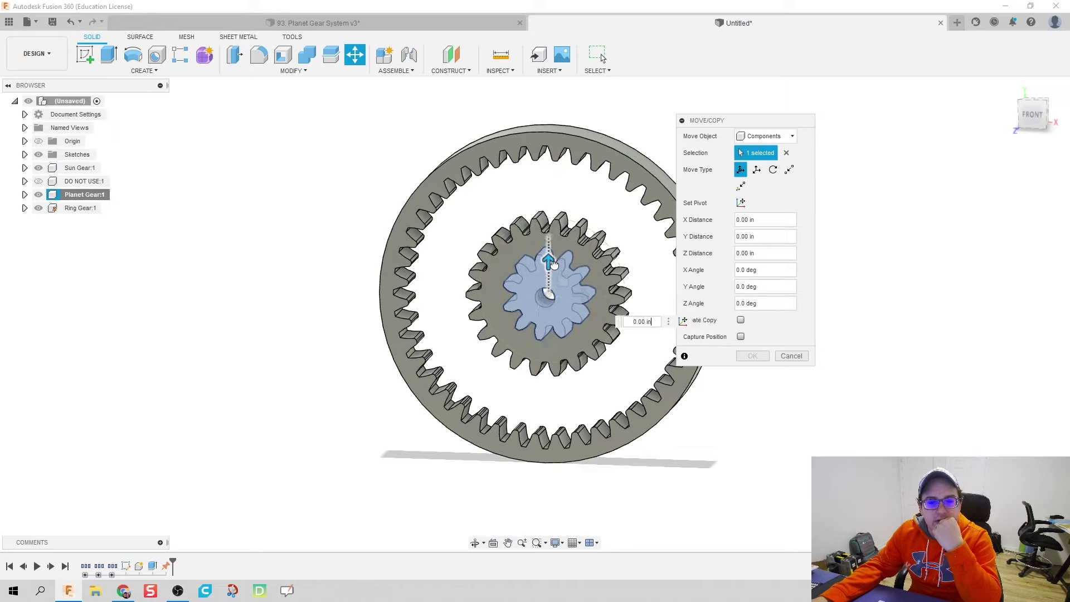
{"action": "left_click", "coordinate": [741, 321]}
{"action": "left_click_drag", "start_coordinate": [765, 119], "coordinate": [849, 129]}
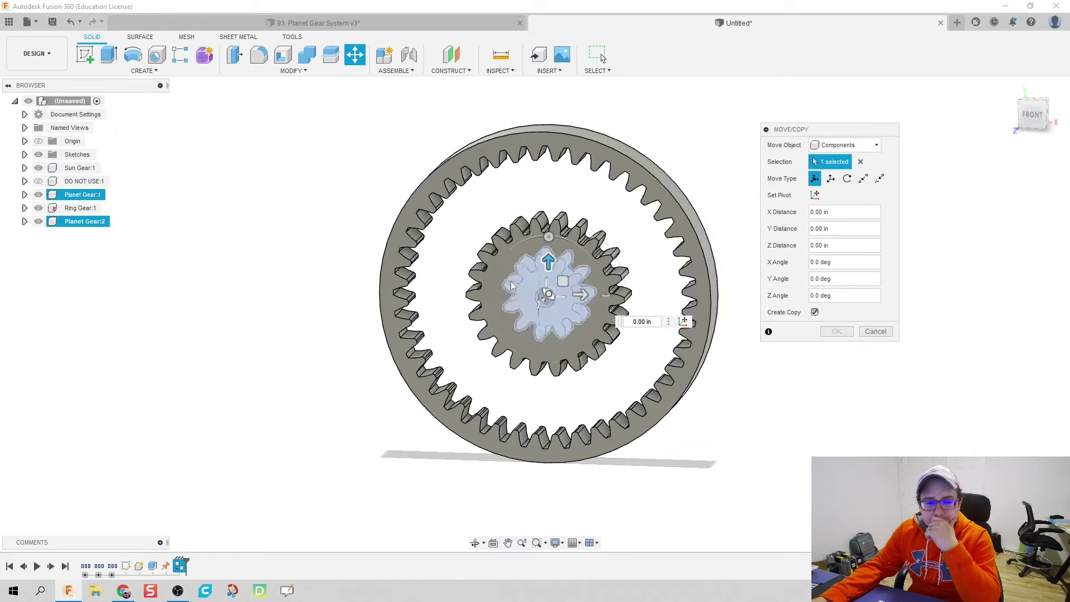
{"action": "left_click_drag", "start_coordinate": [548, 260], "coordinate": [555, 174]}
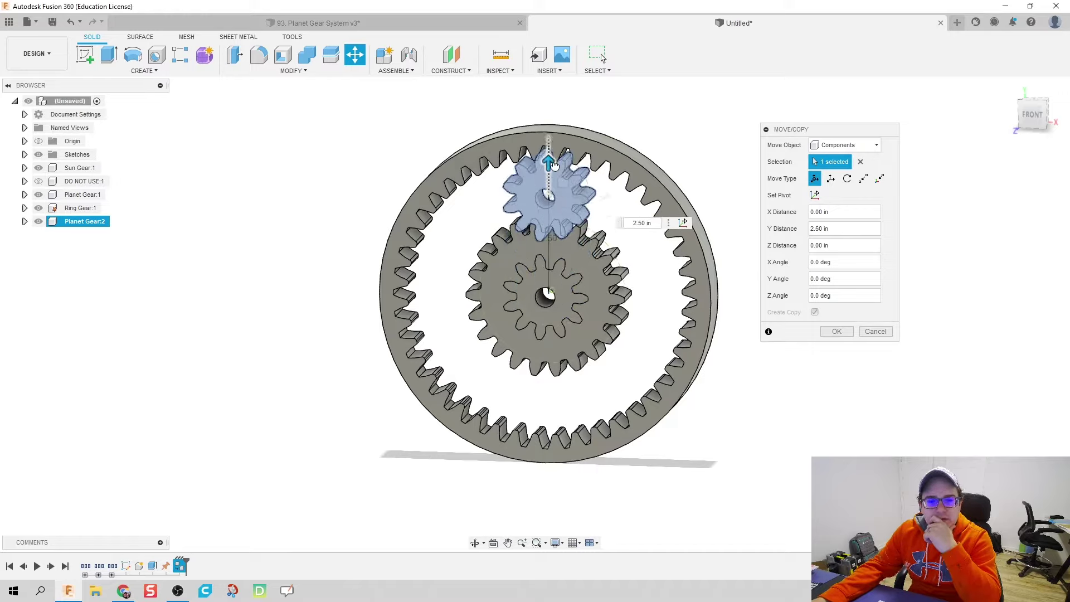
{"action": "scroll", "coordinate": [515, 229], "scroll_direction": "up", "scroll_amount": 1}
{"action": "scroll", "coordinate": [514, 229], "scroll_direction": "up", "scroll_amount": 2}
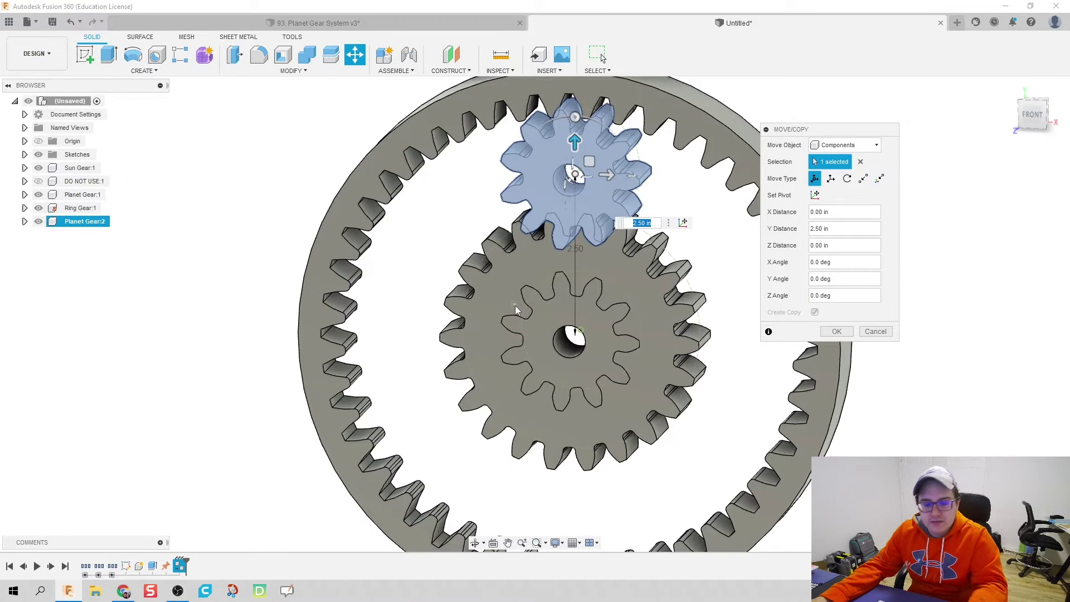
{"action": "middle_click_drag", "start_coordinate": [513, 254], "coordinate": [524, 239], "text": "shift"}
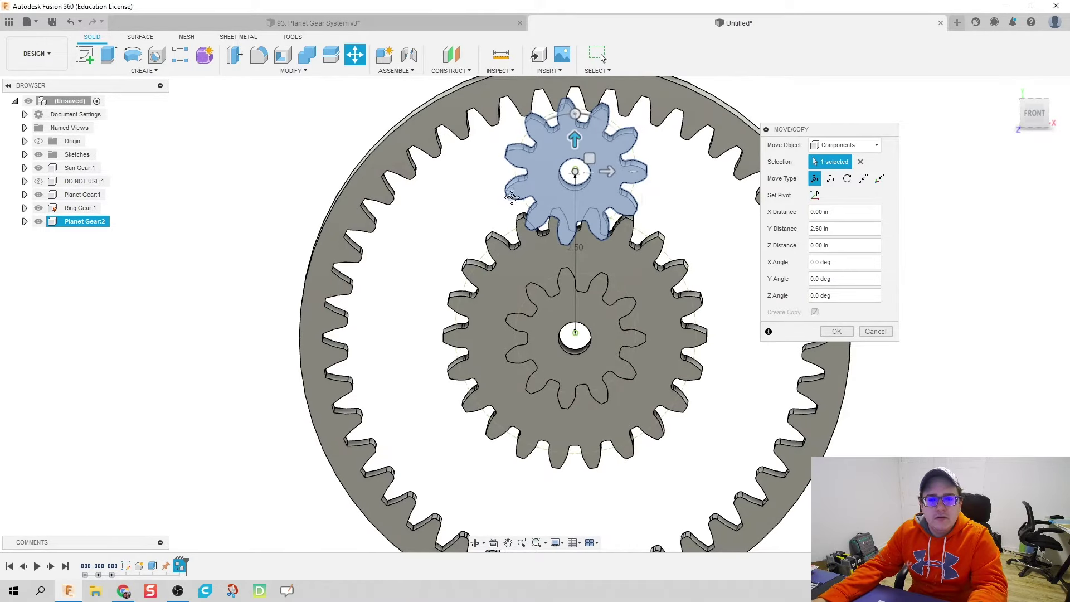
{"action": "middle_click_drag", "start_coordinate": [513, 196], "coordinate": [510, 230]}
{"action": "type", "text": "2.75"}
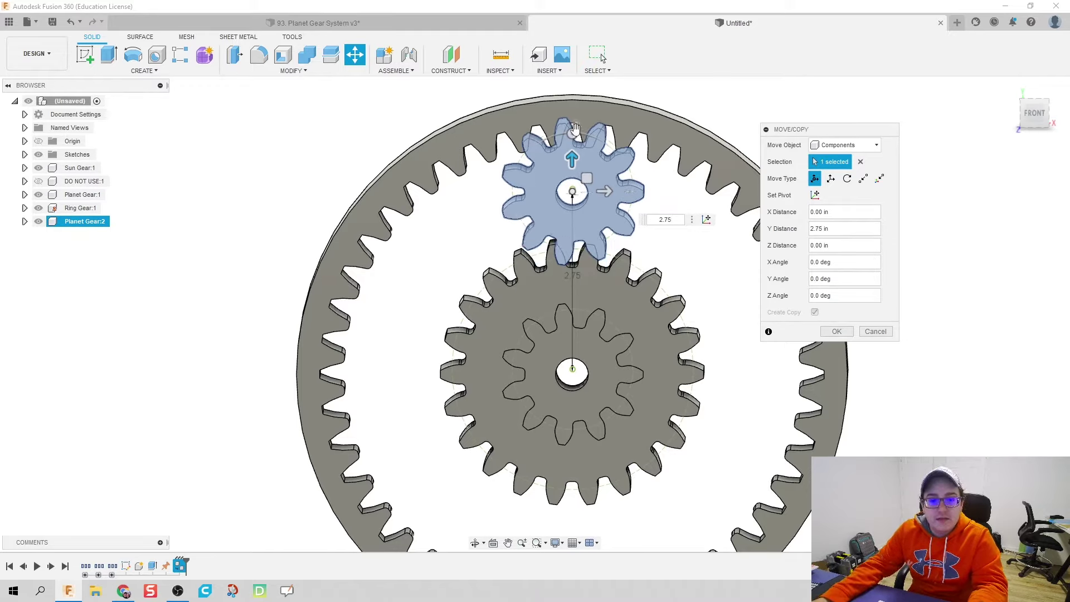
Step: Rotate the upper planet gear copy -8 degrees about Z to mesh with the ring gear, and finish the move
{"action": "left_click_drag", "start_coordinate": [575, 128], "coordinate": [582, 134]}
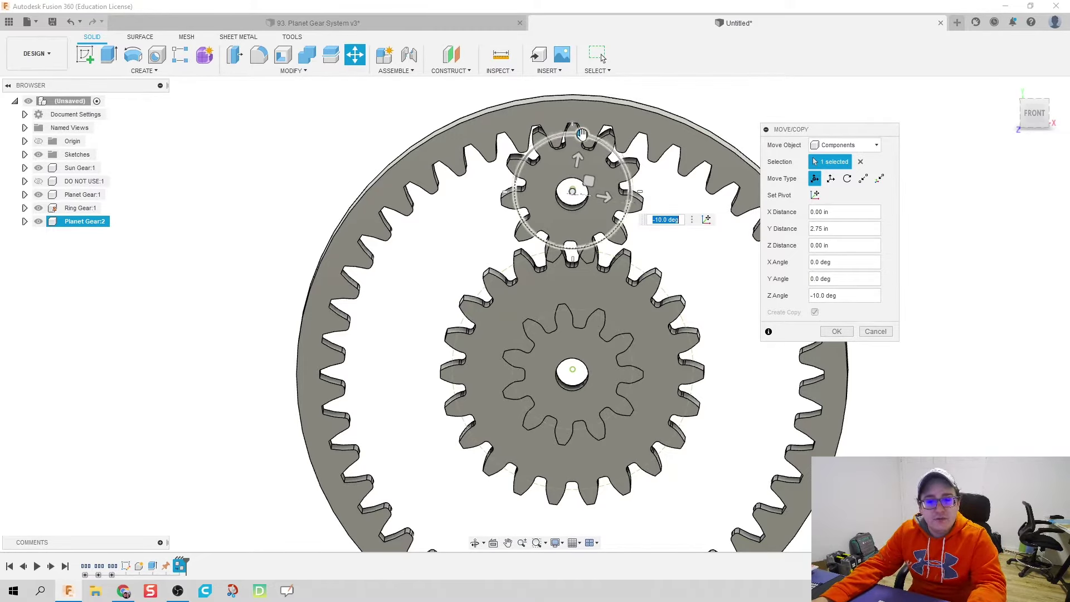
{"action": "type", "text": "-9"}
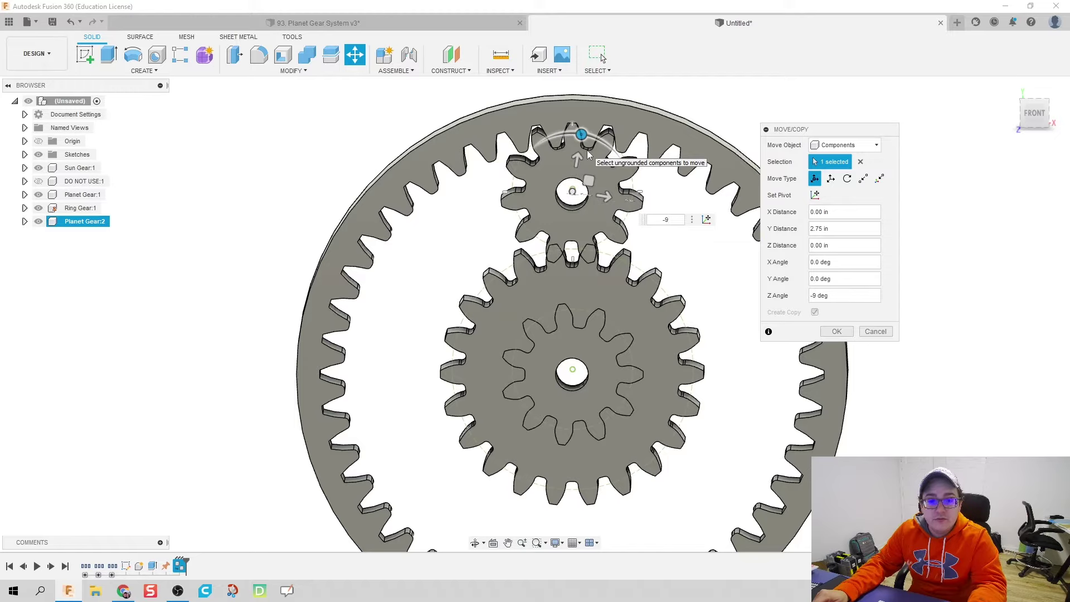
{"action": "scroll", "coordinate": [563, 153], "scroll_direction": "up", "scroll_amount": 5}
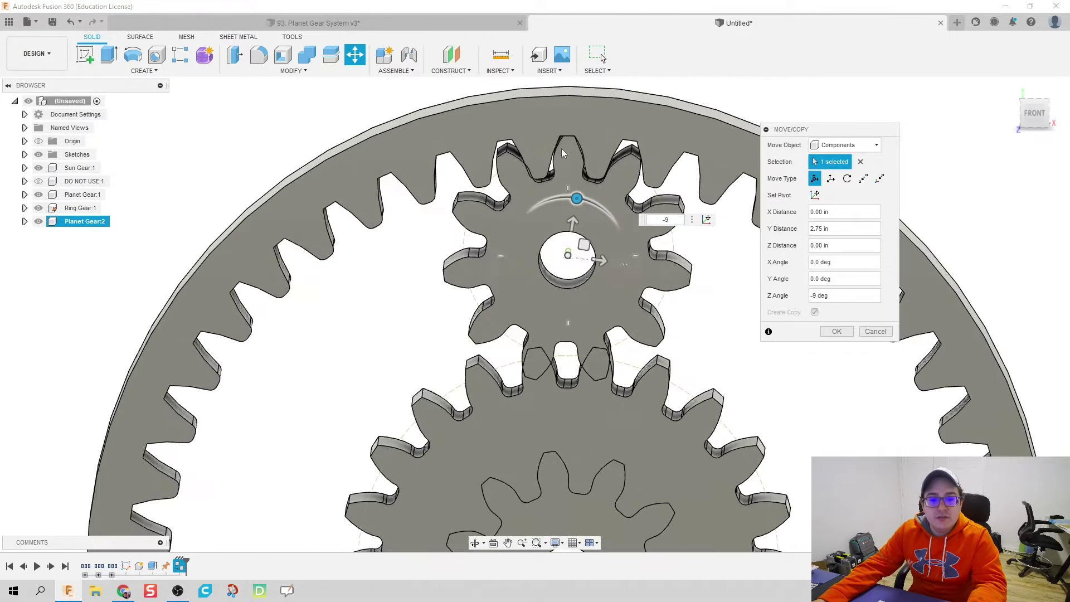
{"action": "scroll", "coordinate": [567, 173], "scroll_direction": "down", "scroll_amount": 1}
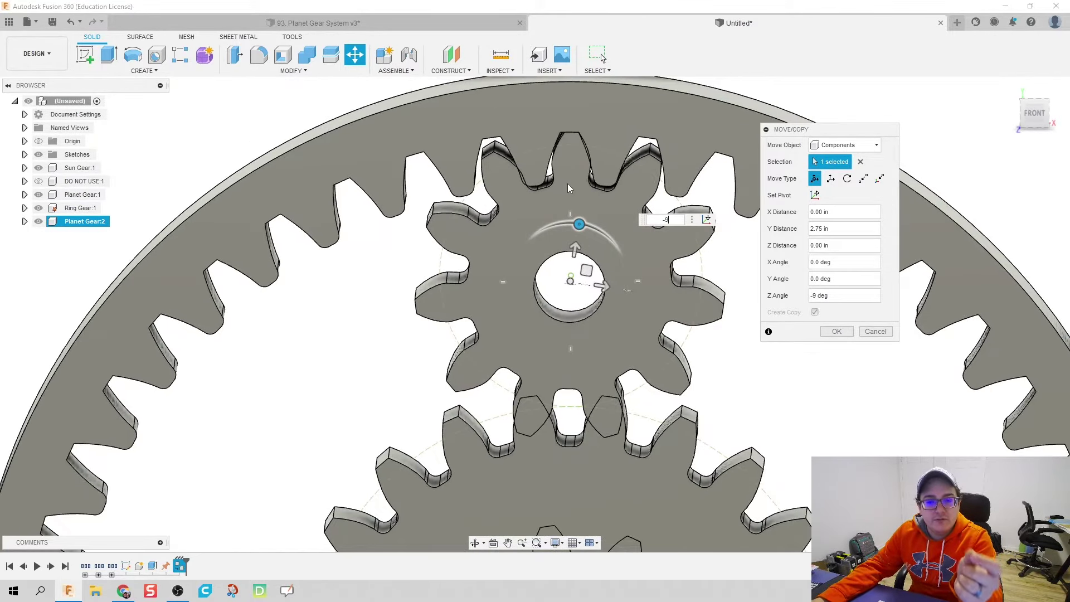
{"action": "double_click", "coordinate": [673, 219]}
{"action": "type", "text": "-8"}
{"action": "key", "text": "Return"}
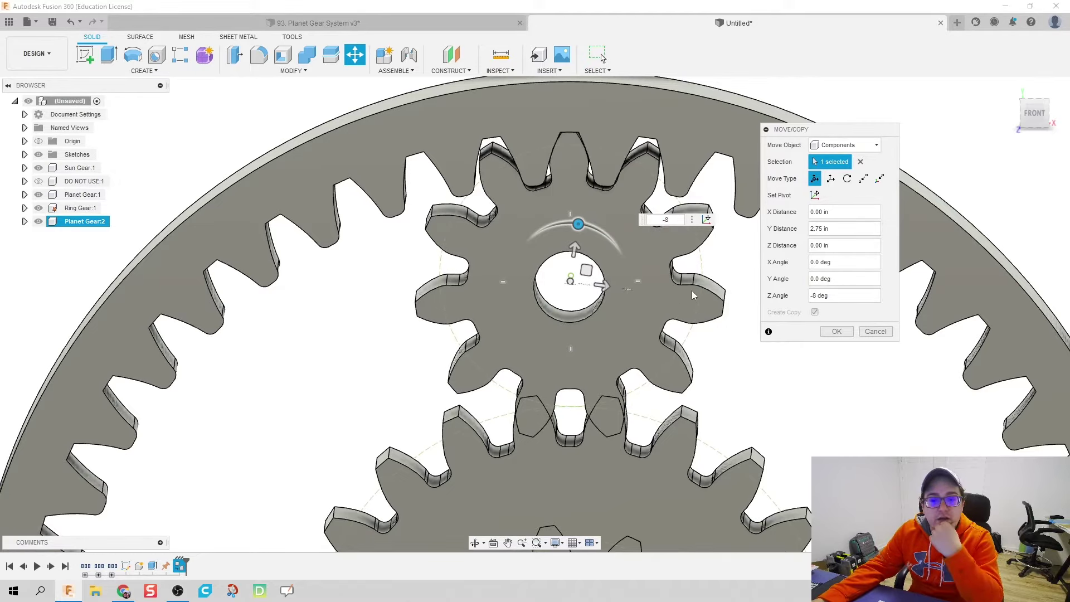
{"action": "left_click", "coordinate": [835, 332]}
Step: Create another copy of the central planet gear, swing its axis clockwise toward the sun gear's lower right, and offset it 2.75 in outward
{"action": "scroll", "coordinate": [788, 337], "scroll_direction": "down", "scroll_amount": 5}
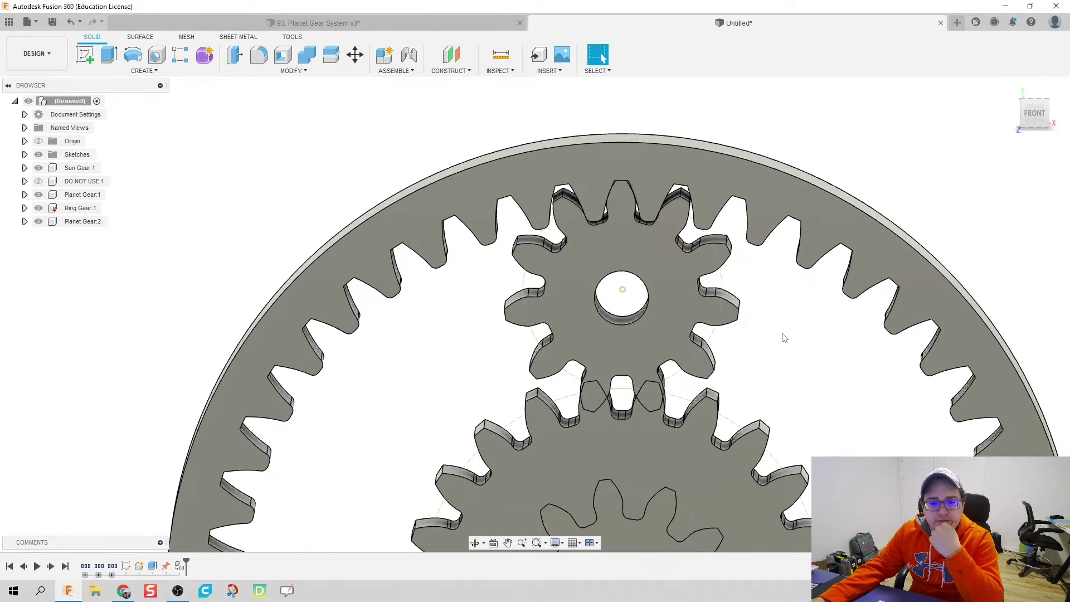
{"action": "scroll", "coordinate": [675, 198], "scroll_direction": "down", "scroll_amount": 2}
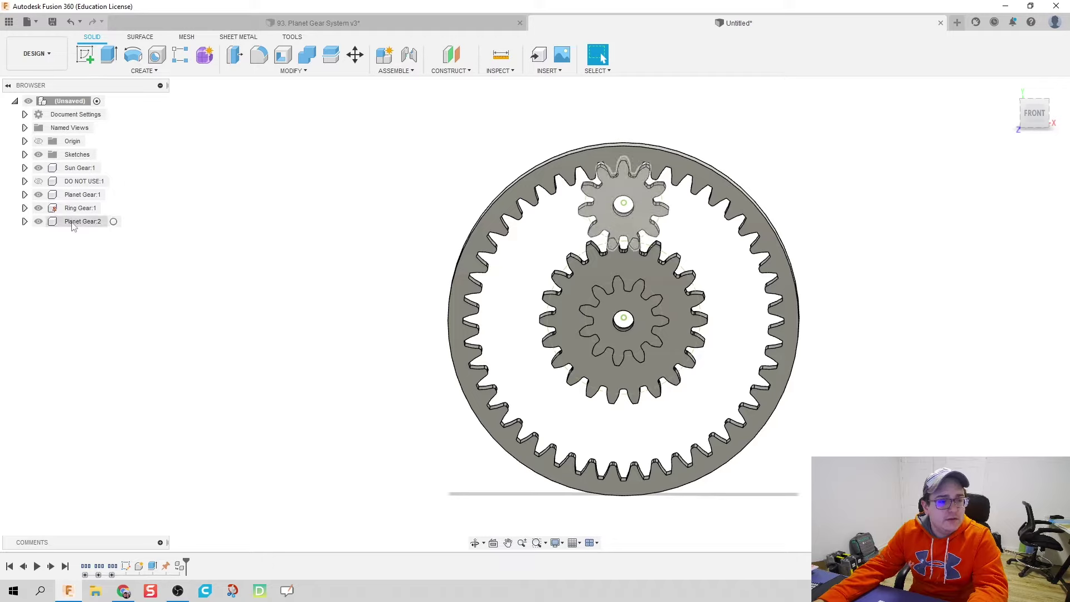
{"action": "left_click", "coordinate": [73, 197]}
{"action": "right_click", "coordinate": [74, 198]}
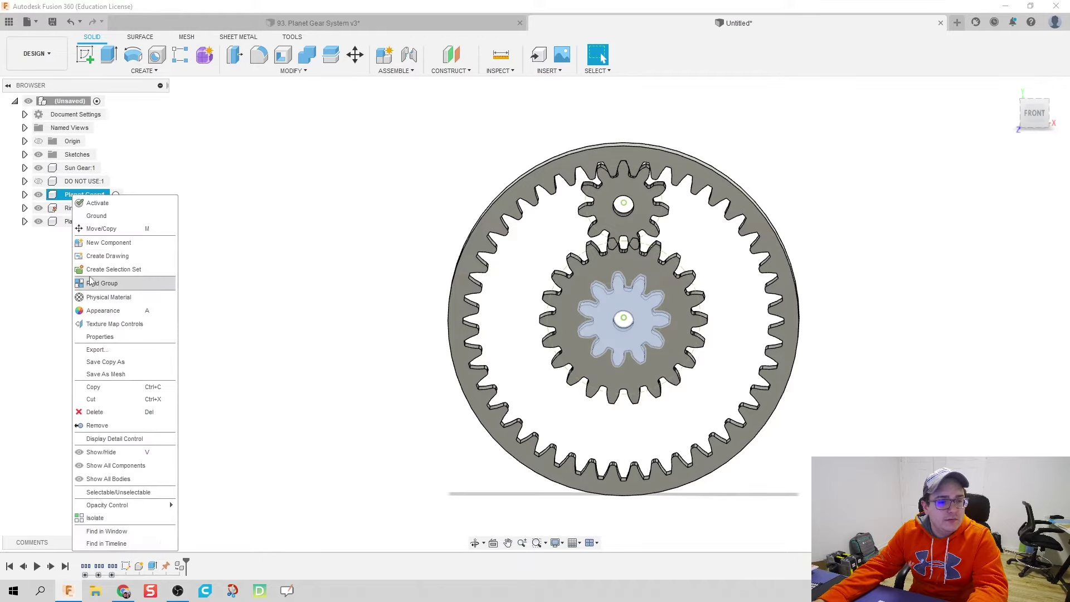
{"action": "left_click", "coordinate": [101, 233]}
{"action": "left_click", "coordinate": [824, 329]}
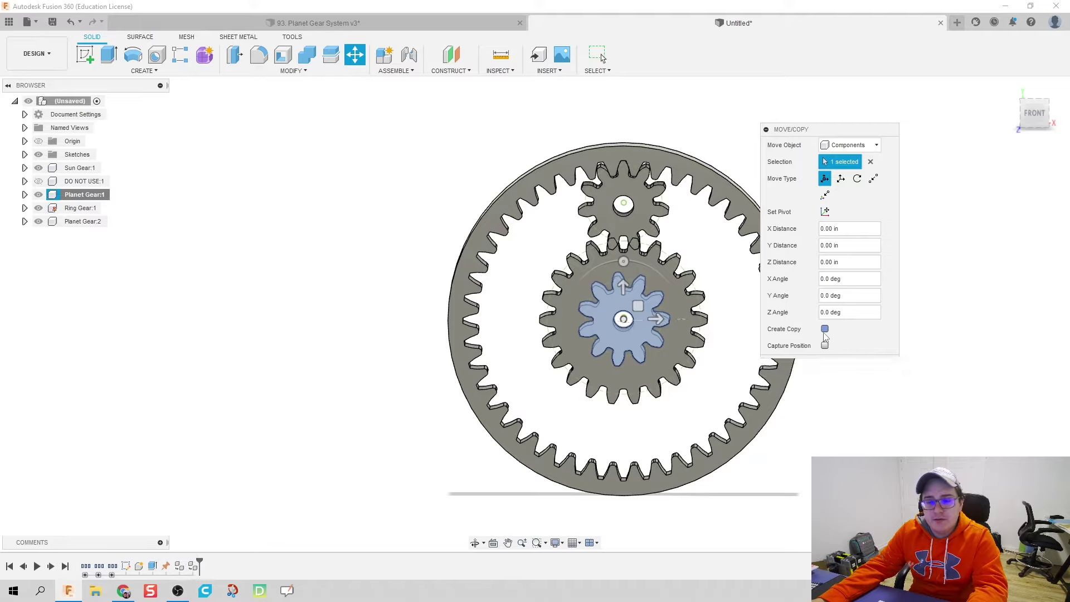
{"action": "left_click_drag", "start_coordinate": [623, 260], "coordinate": [751, 379]}
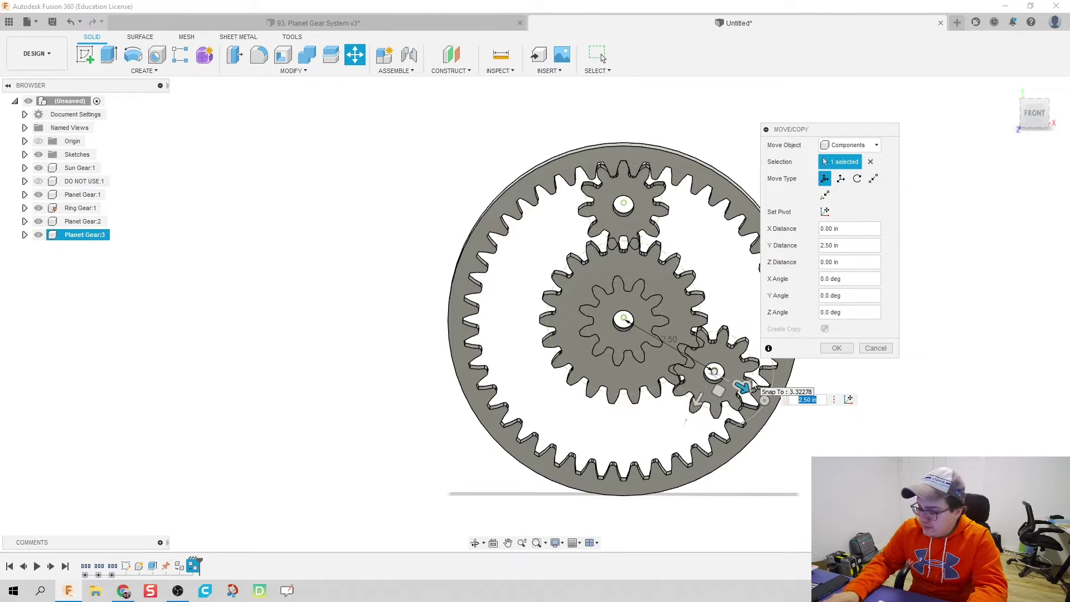
{"action": "type", "text": "2.75"}
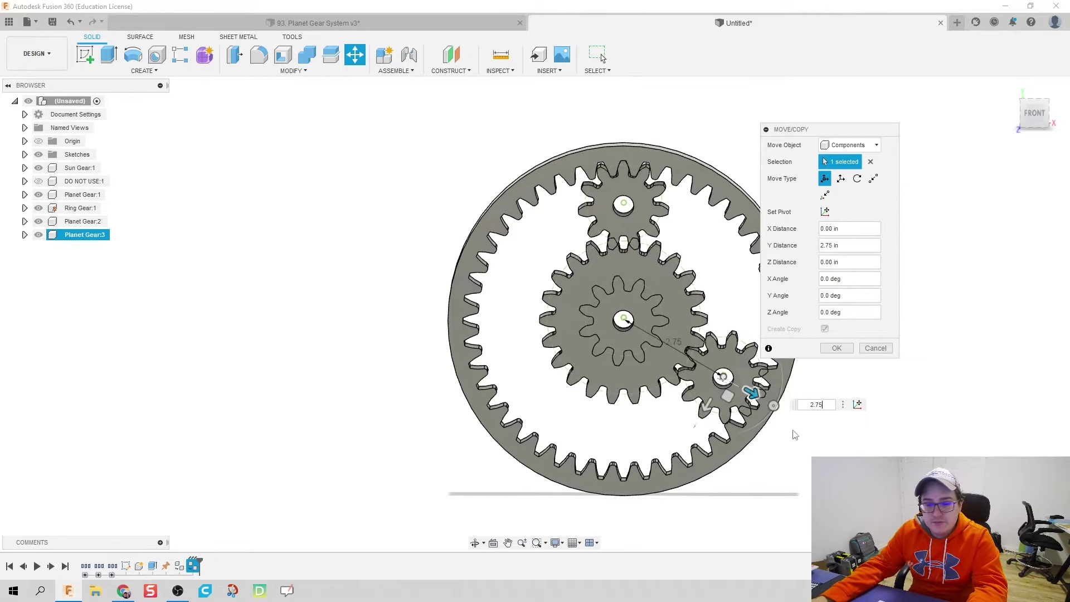
{"action": "key", "text": "Return"}
Step: Rotate the lower-right planet gear copy -20 degrees about Z to mesh its teeth, and finish the move
{"action": "scroll", "coordinate": [795, 435], "scroll_direction": "up", "scroll_amount": 5}
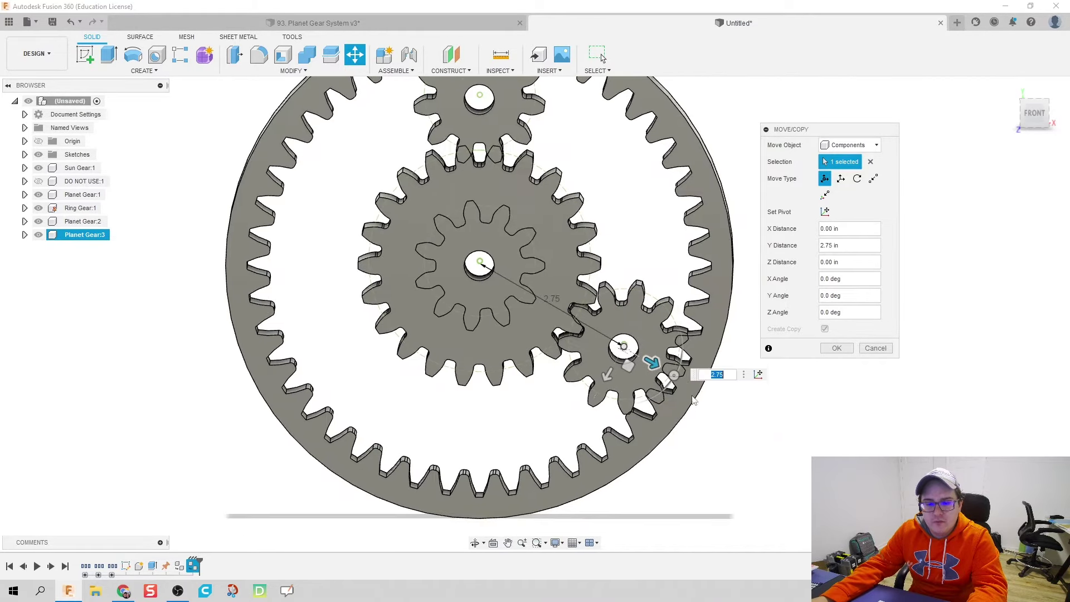
{"action": "left_click_drag", "start_coordinate": [673, 374], "coordinate": [662, 392]}
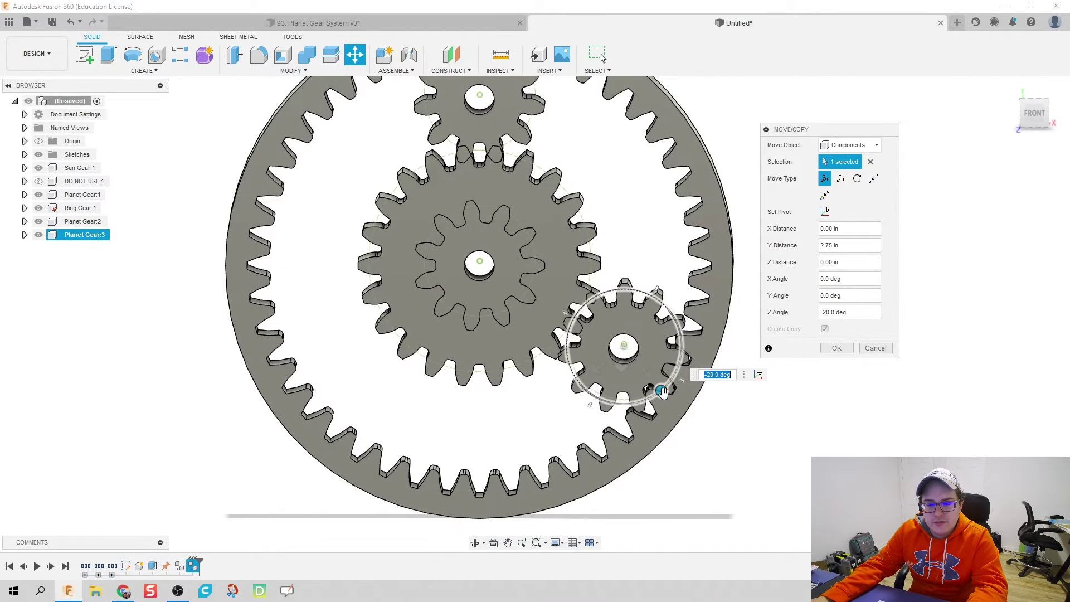
{"action": "scroll", "coordinate": [681, 390], "scroll_direction": "up", "scroll_amount": 5}
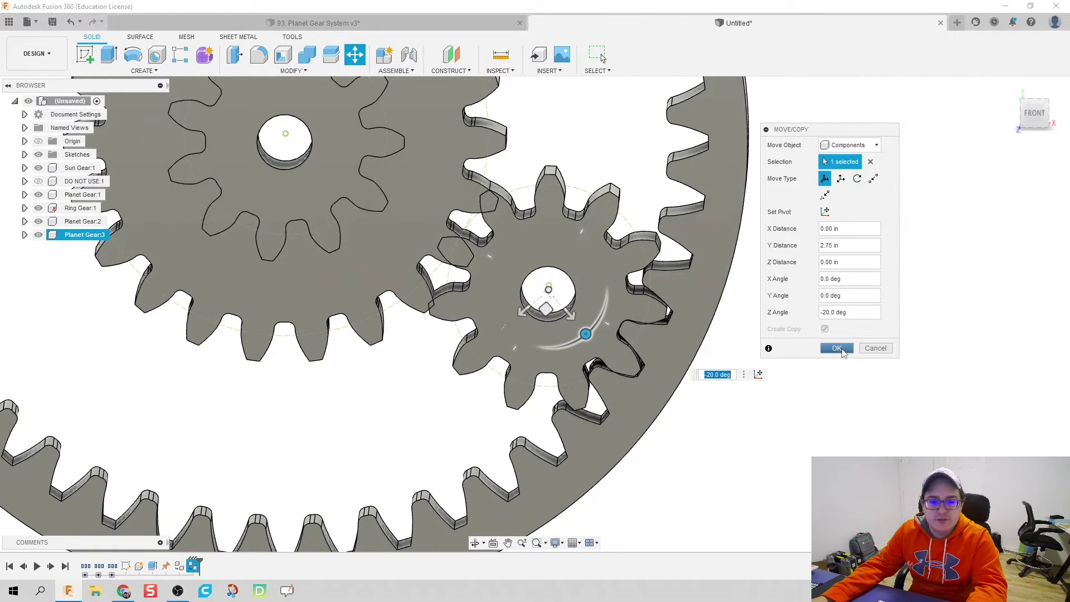
{"action": "left_click", "coordinate": [837, 348]}
Step: Turn the original Planet Gear:1 component 120 degrees about Z and move it 2.75 in outward to the sun gear's lower left
{"action": "scroll", "coordinate": [752, 359], "scroll_direction": "down", "scroll_amount": 5}
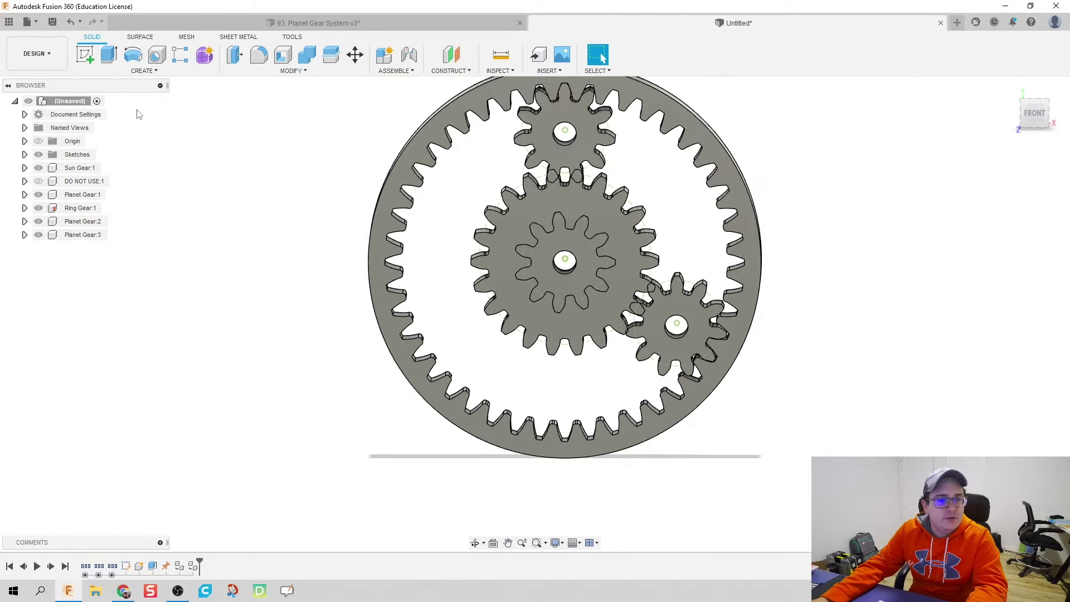
{"action": "right_click", "coordinate": [76, 196]}
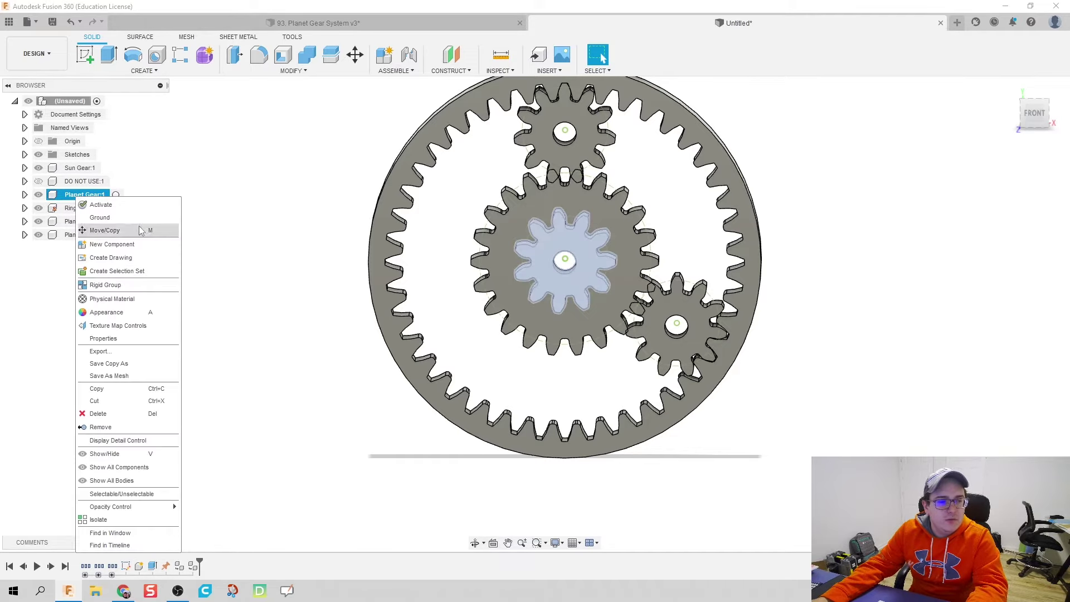
{"action": "left_click", "coordinate": [117, 231]}
{"action": "left_click_drag", "start_coordinate": [561, 204], "coordinate": [524, 289]}
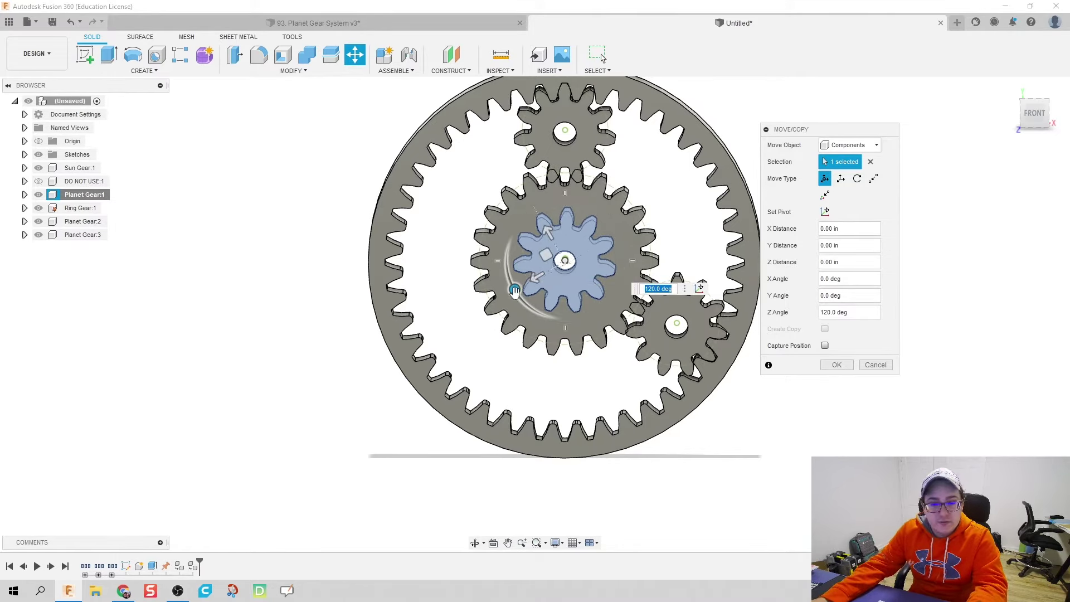
{"action": "left_click_drag", "start_coordinate": [533, 281], "coordinate": [467, 313]}
{"action": "type", "text": "2.75"}
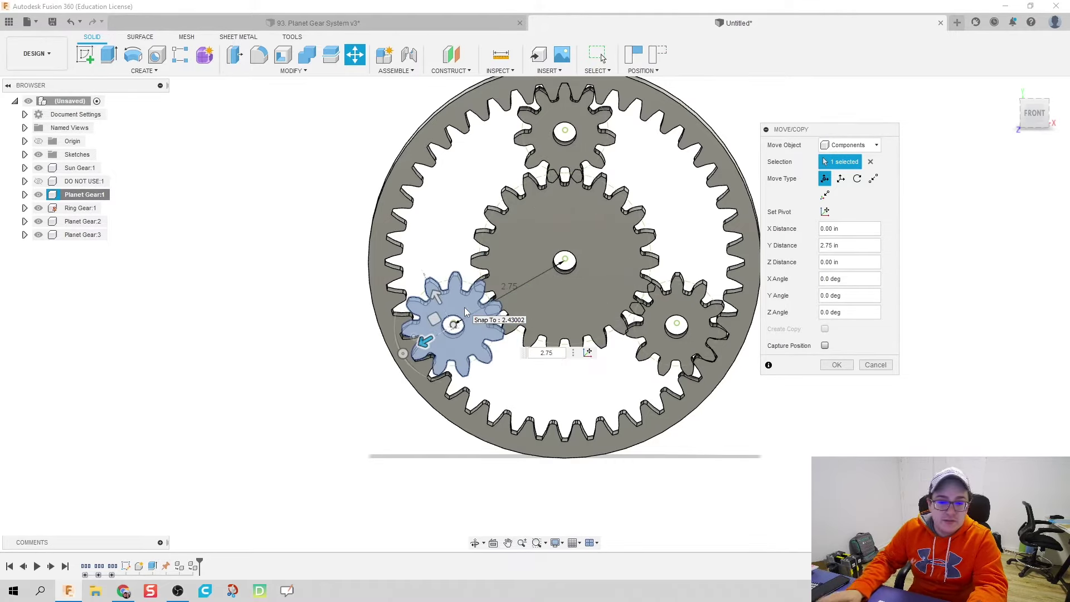
Step: Rotate the lower-left planet gear 3 degrees about Z to mesh its teeth, finish the move and capture the position
{"action": "scroll", "coordinate": [419, 355], "scroll_direction": "up", "scroll_amount": 5}
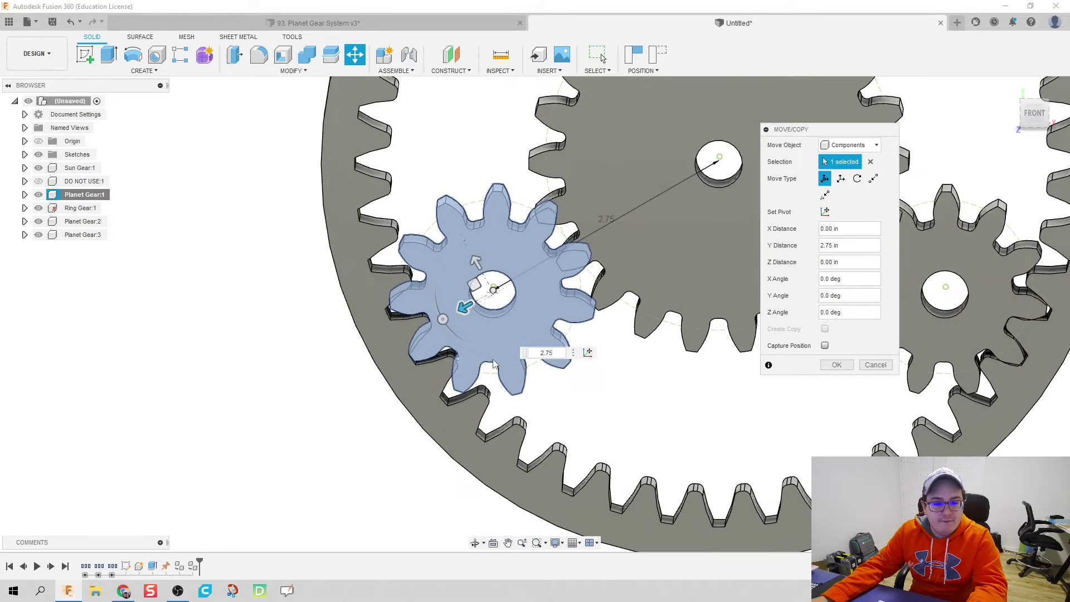
{"action": "left_click_drag", "start_coordinate": [444, 325], "coordinate": [444, 325]}
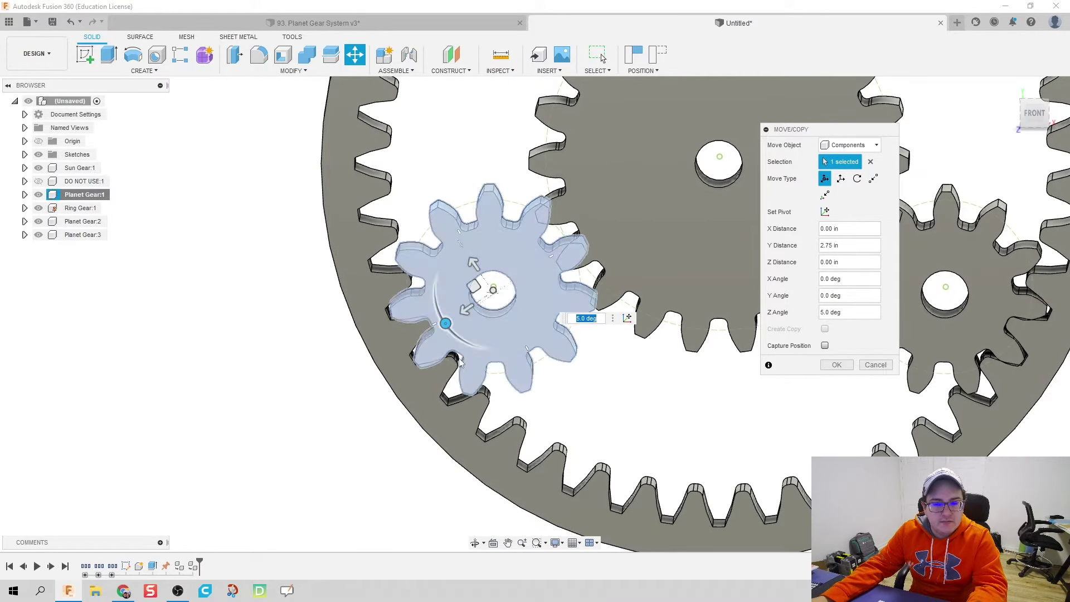
{"action": "scroll", "coordinate": [462, 340], "scroll_direction": "down", "scroll_amount": 4}
{"action": "scroll", "coordinate": [535, 398], "scroll_direction": "up", "scroll_amount": 5}
{"action": "right_click", "coordinate": [547, 387]}
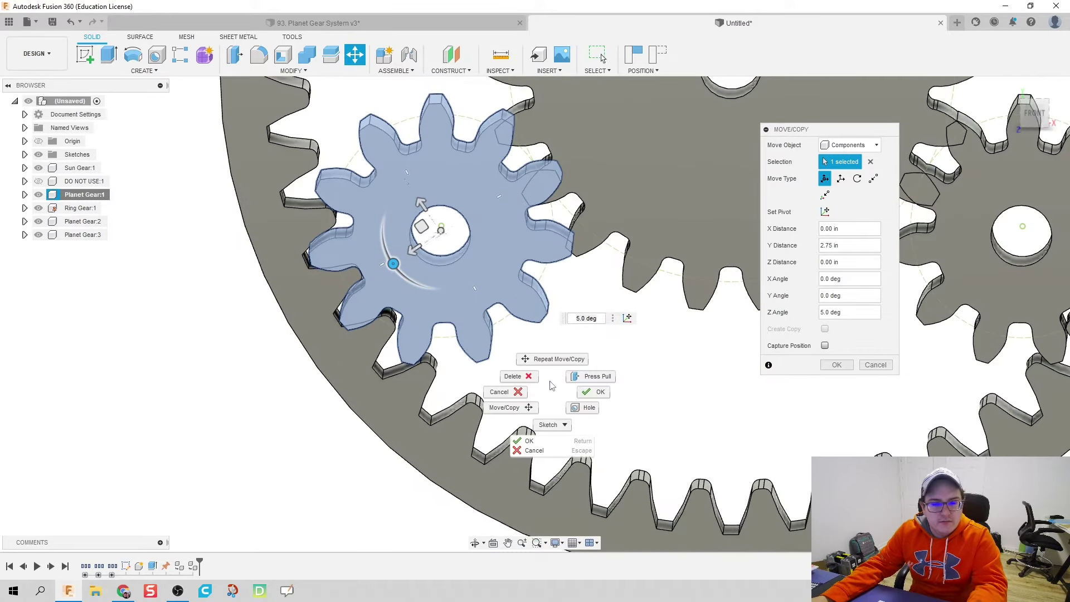
{"action": "left_click", "coordinate": [648, 385]}
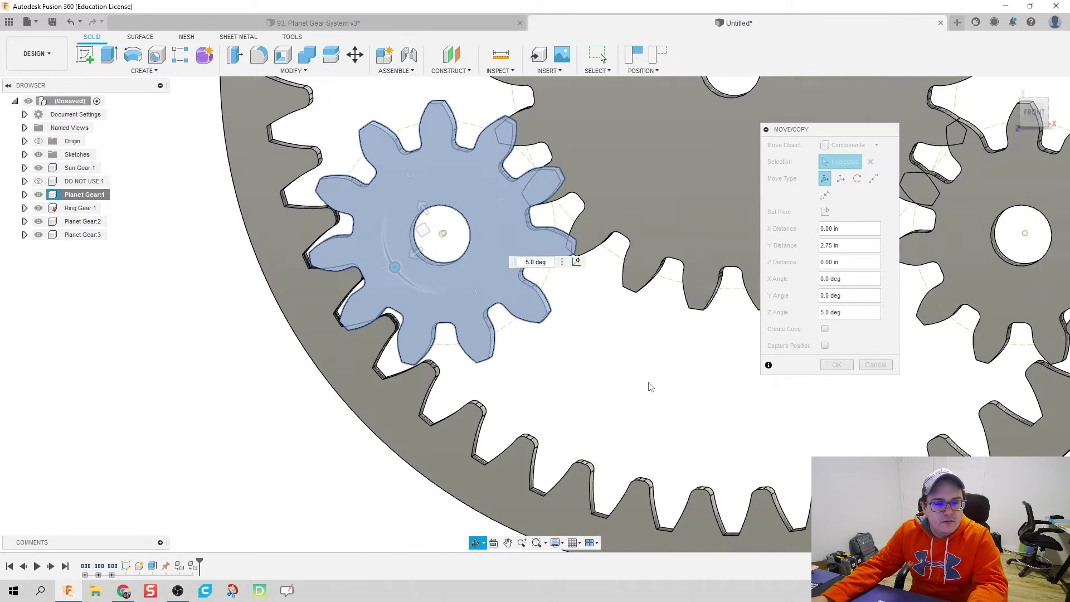
{"action": "middle_click_drag", "start_coordinate": [573, 371], "coordinate": [614, 395]}
{"action": "type", "text": "4"}
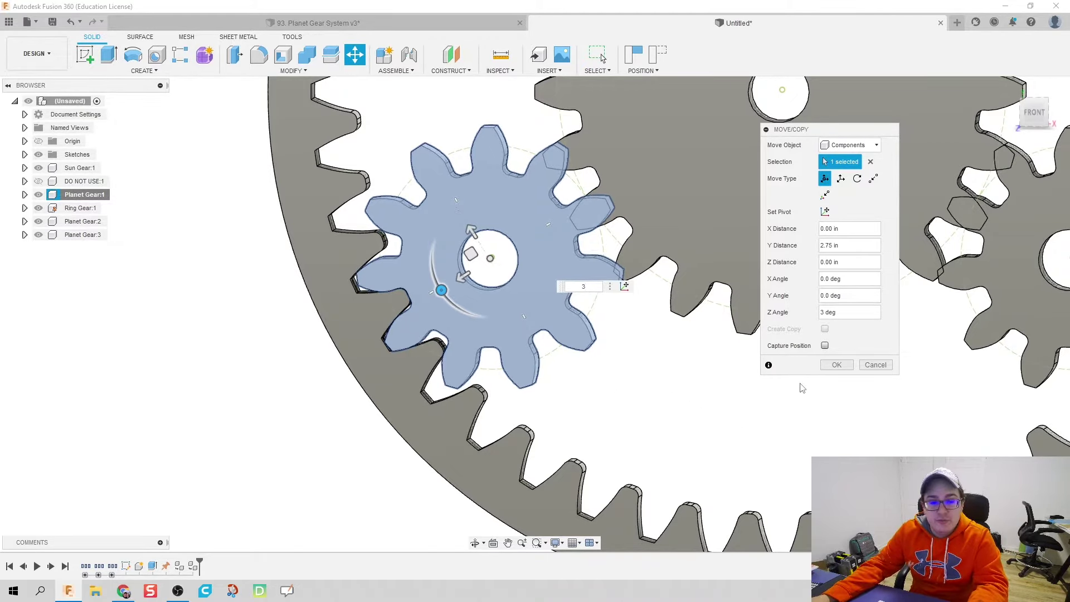
{"action": "left_click", "coordinate": [835, 365]}
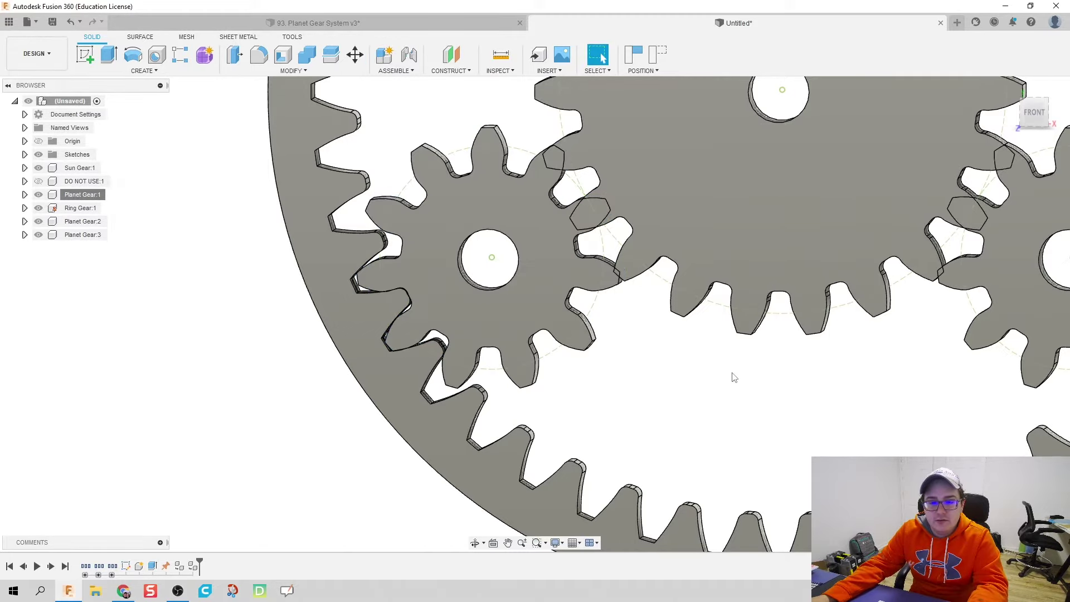
{"action": "scroll", "coordinate": [741, 374], "scroll_direction": "down", "scroll_amount": 5}
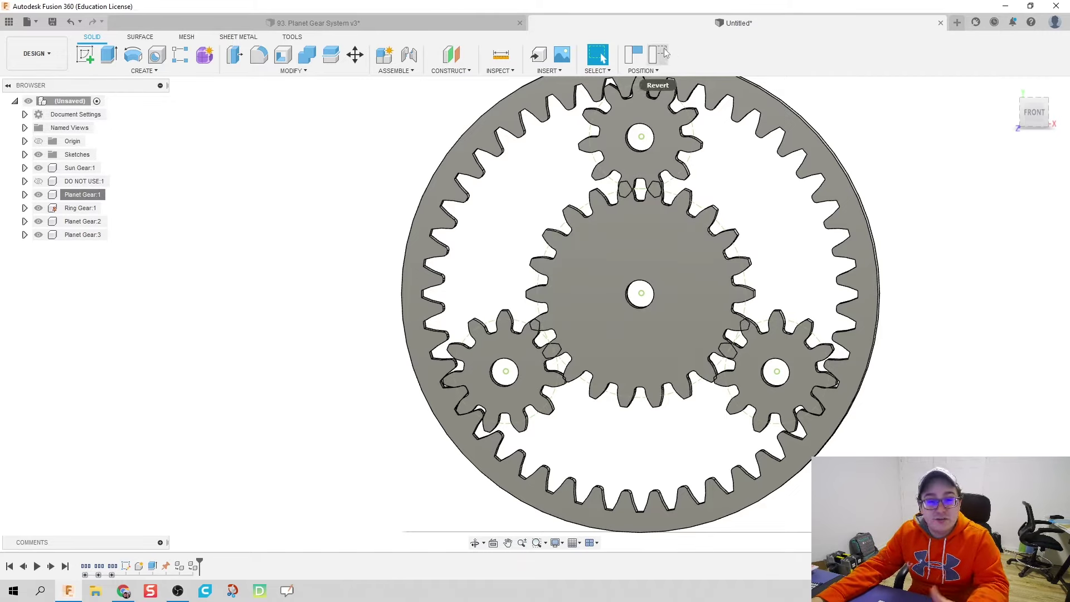
{"action": "left_click", "coordinate": [634, 54]}
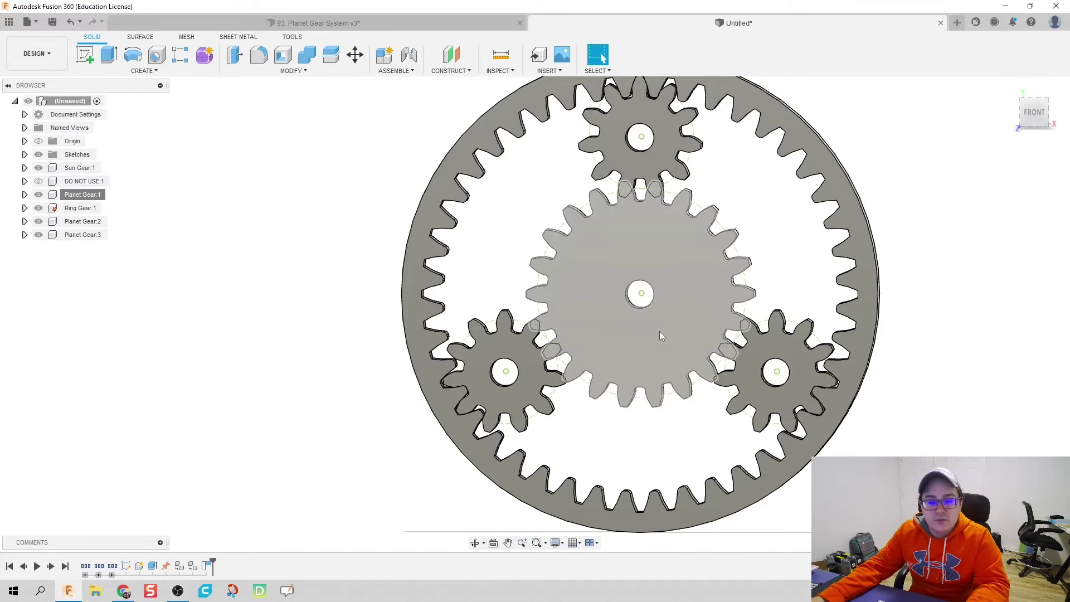
{"action": "left_click", "coordinate": [355, 54]}
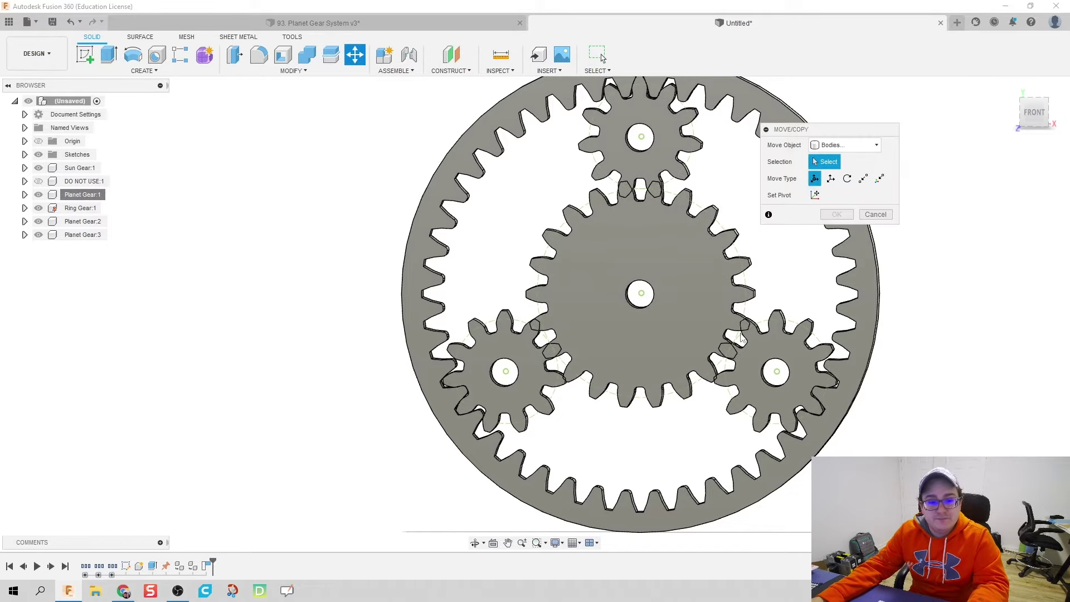
{"action": "left_click", "coordinate": [677, 304]}
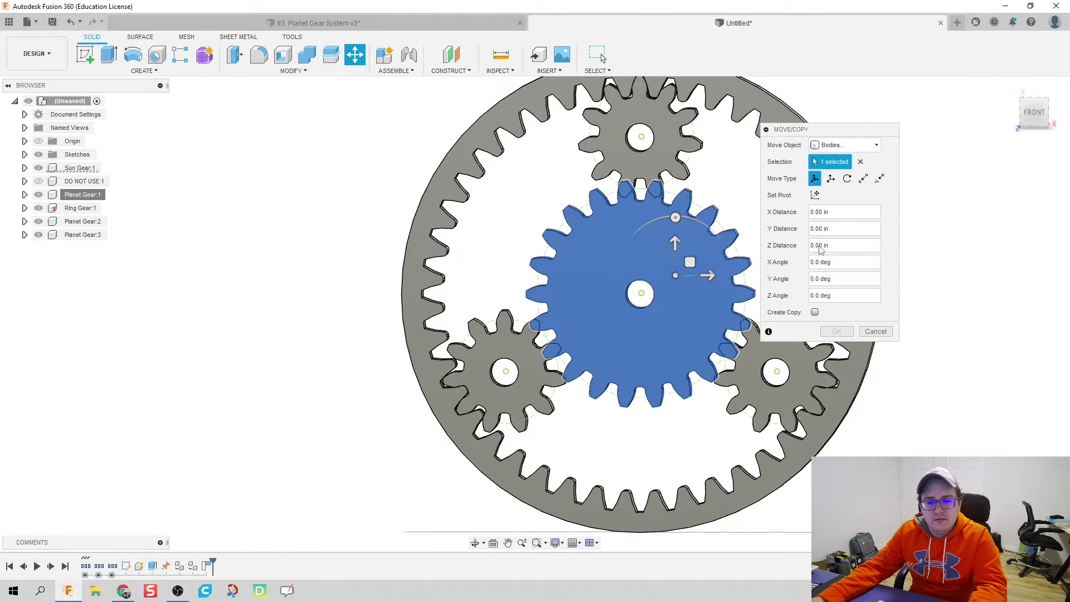
{"action": "key", "text": "Escape"}
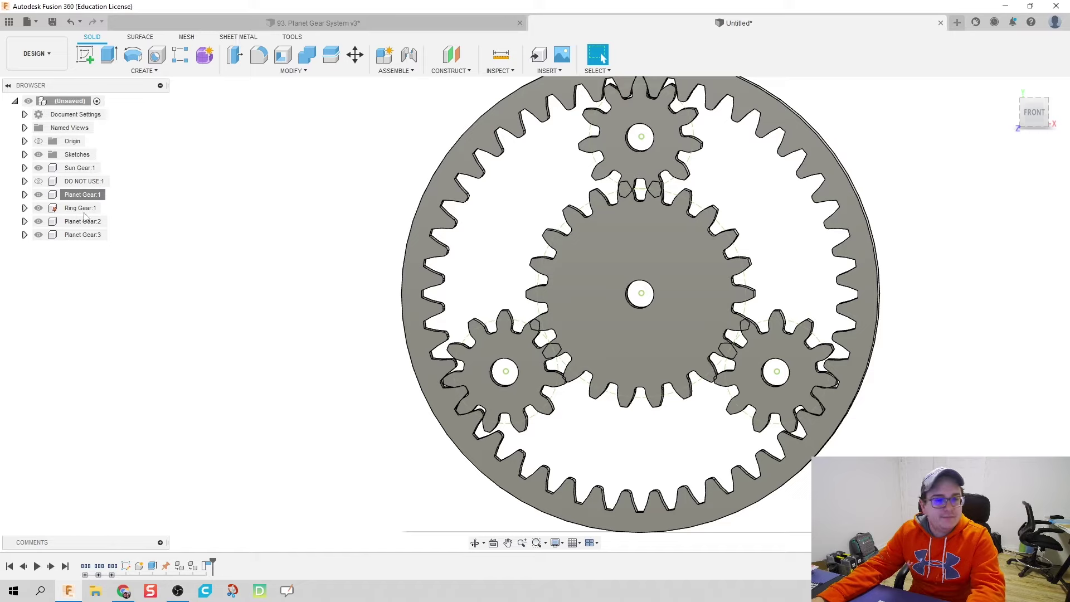
Step: Move the Sun Gear:1 component with a rotation of -8 degrees about Z to mesh it with the upper planet gear
{"action": "right_click", "coordinate": [69, 170]}
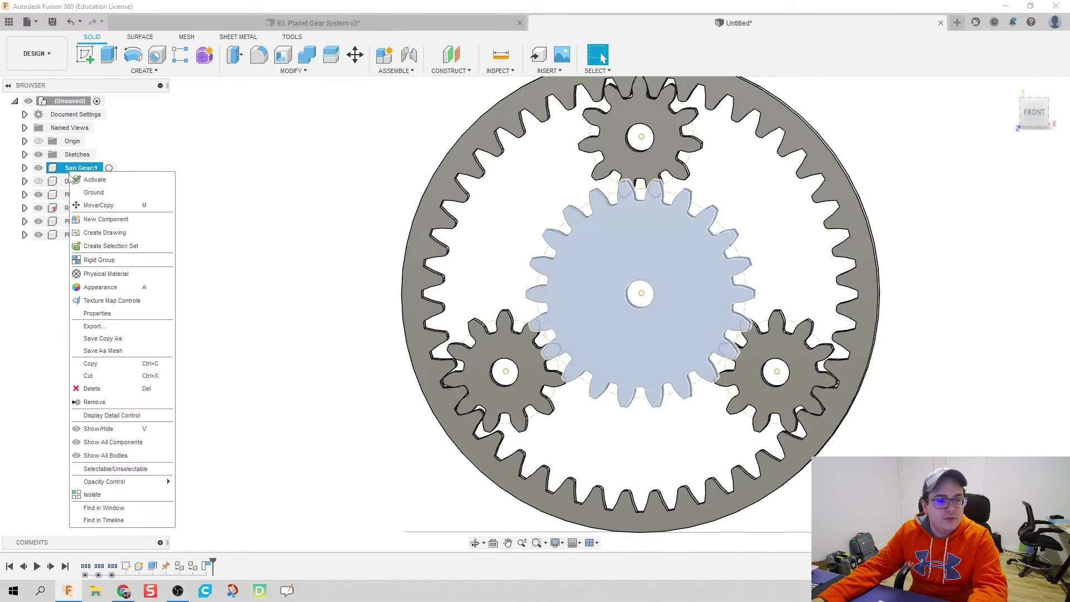
{"action": "left_click", "coordinate": [118, 205]}
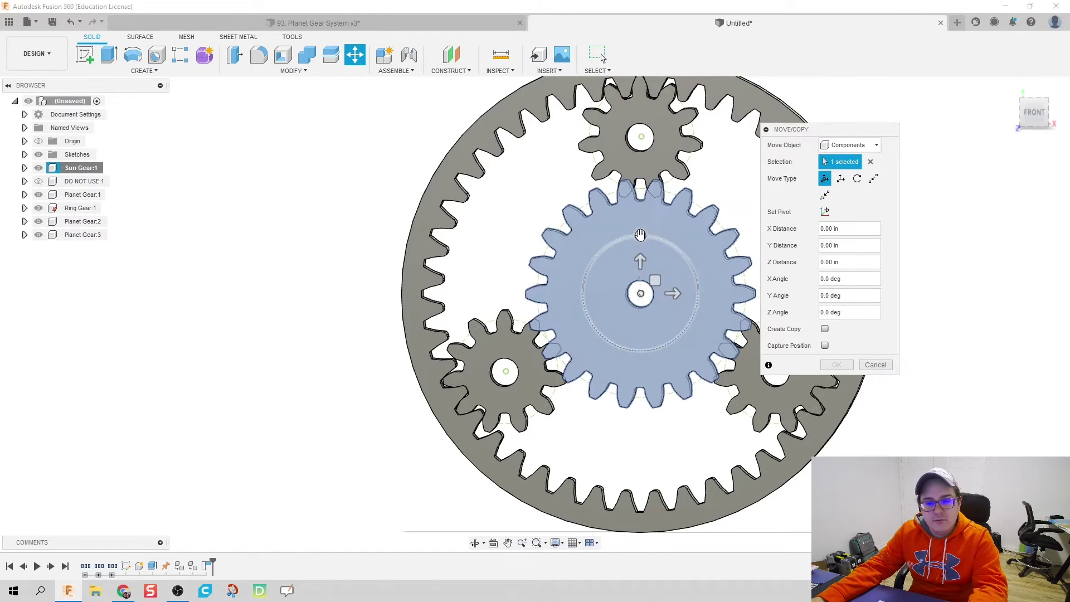
{"action": "left_click_drag", "start_coordinate": [641, 234], "coordinate": [645, 234]}
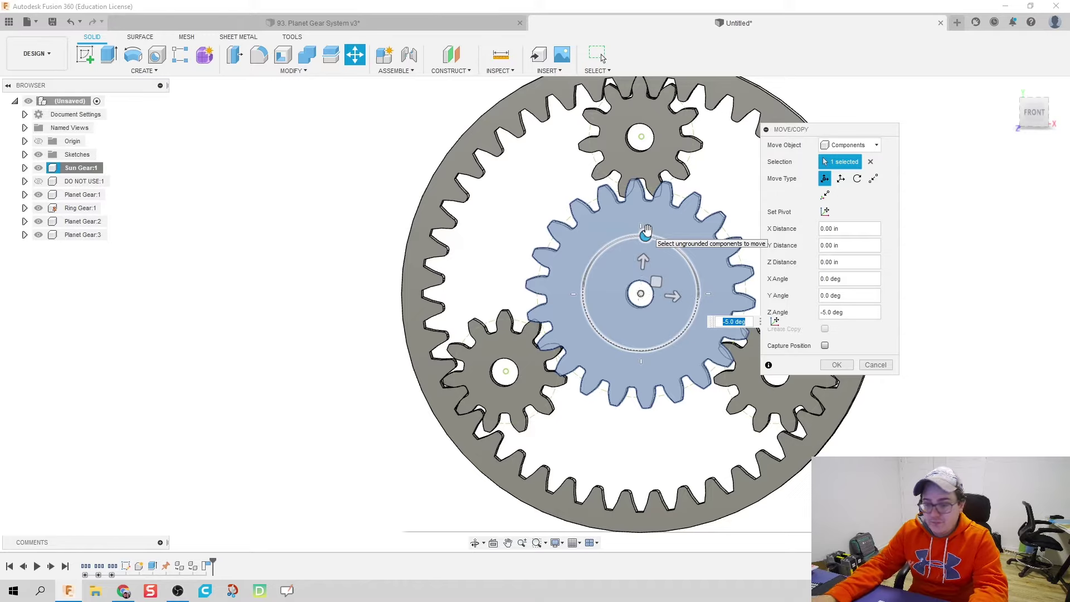
{"action": "type", "text": "-8"}
{"action": "key", "text": "Return"}
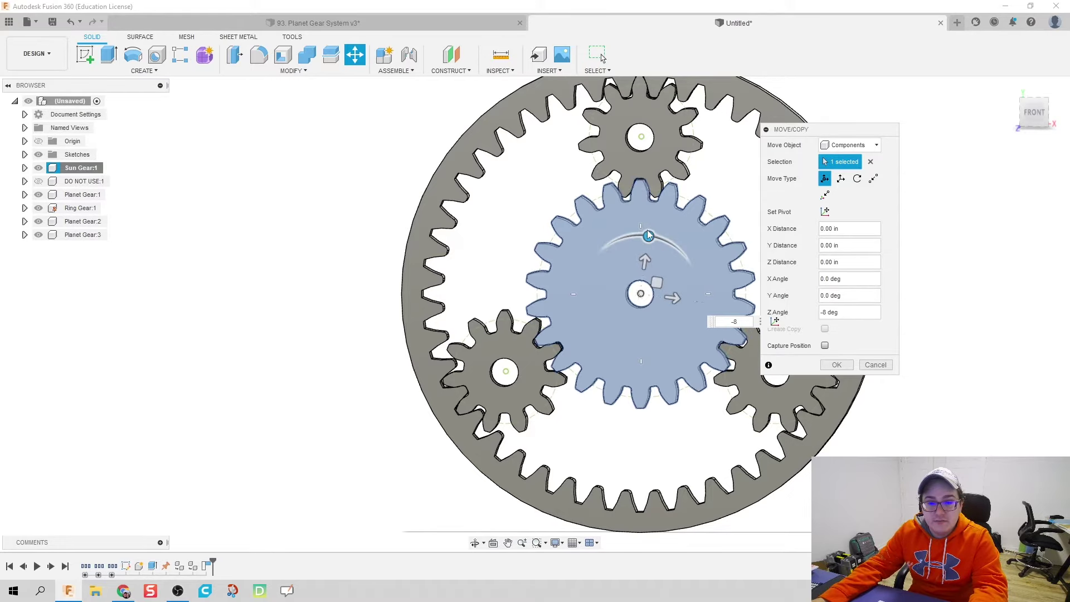
{"action": "scroll", "coordinate": [578, 272], "scroll_direction": "up", "scroll_amount": 8}
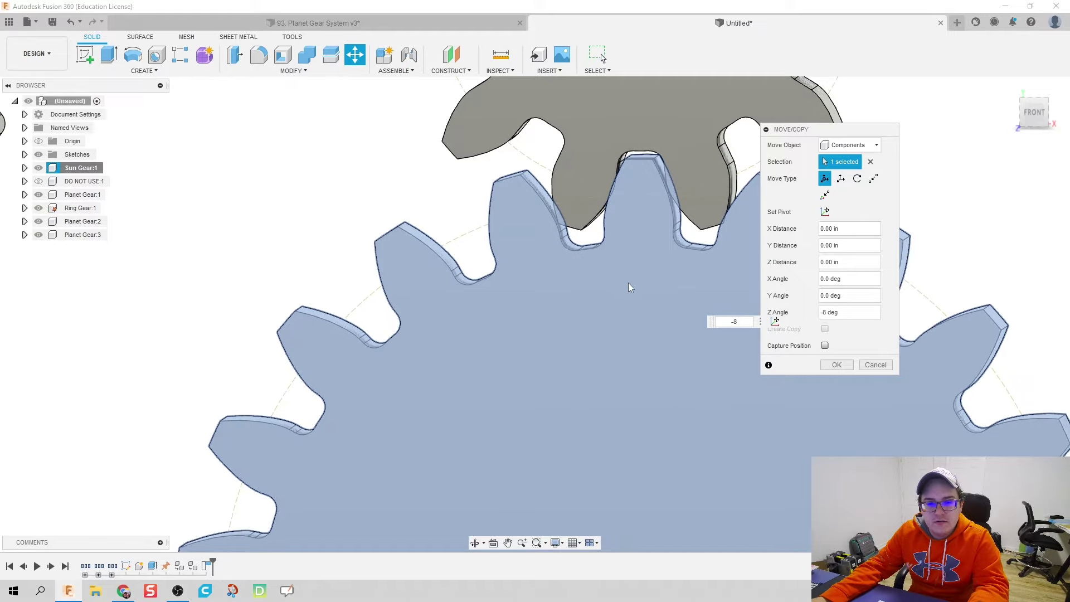
{"action": "scroll", "coordinate": [627, 283], "scroll_direction": "down", "scroll_amount": 8}
{"action": "scroll", "coordinate": [737, 354], "scroll_direction": "down", "scroll_amount": 3}
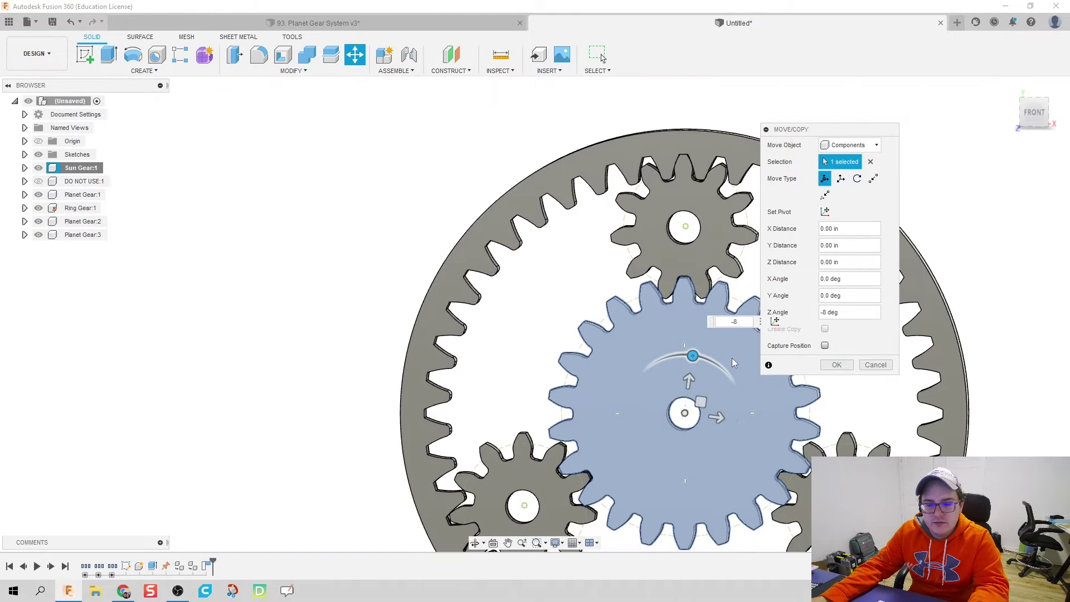
Step: Refine the sun gear's rotation to -7.5 degrees about Z, finish the move and capture the position
{"action": "middle_click_drag", "start_coordinate": [731, 358], "coordinate": [612, 253]}
{"action": "scroll", "coordinate": [663, 394], "scroll_direction": "up", "scroll_amount": 3}
{"action": "scroll", "coordinate": [663, 396], "scroll_direction": "up", "scroll_amount": 5}
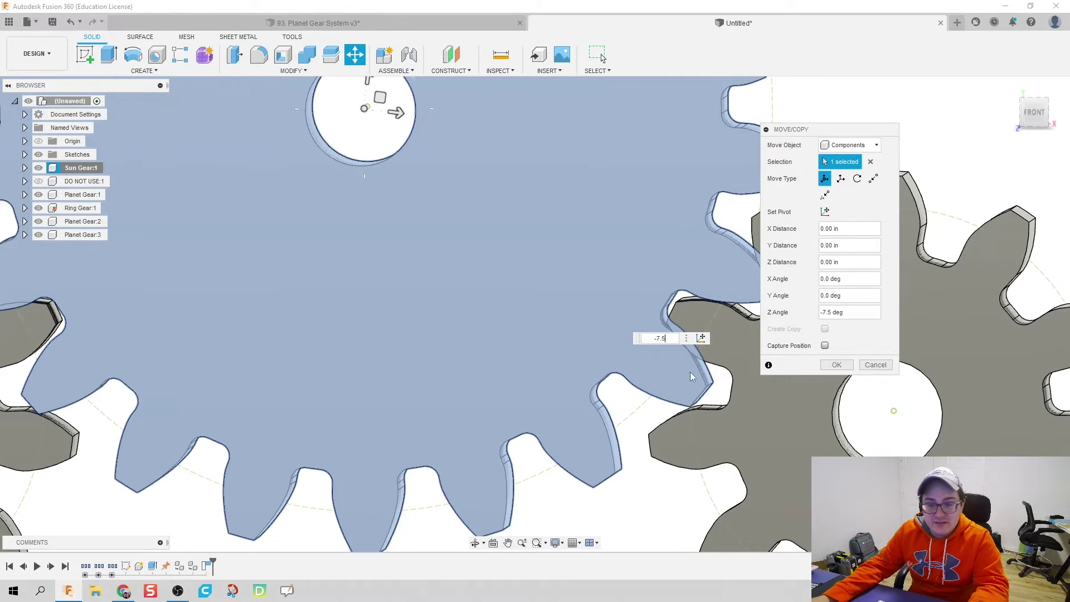
{"action": "scroll", "coordinate": [696, 387], "scroll_direction": "down", "scroll_amount": 2}
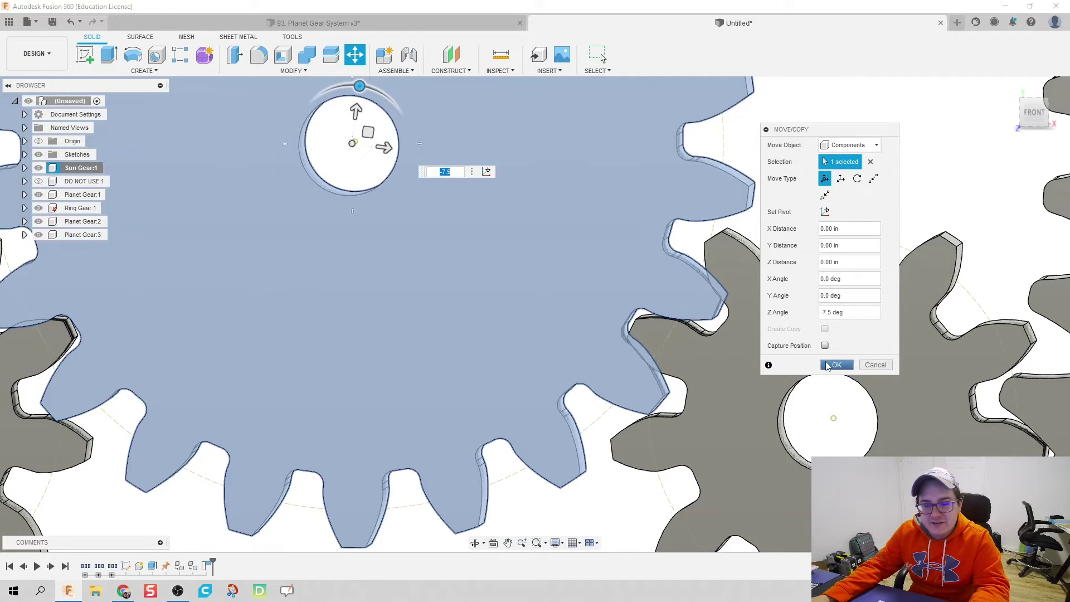
{"action": "left_click", "coordinate": [835, 364]}
{"action": "scroll", "coordinate": [734, 395], "scroll_direction": "down", "scroll_amount": 6}
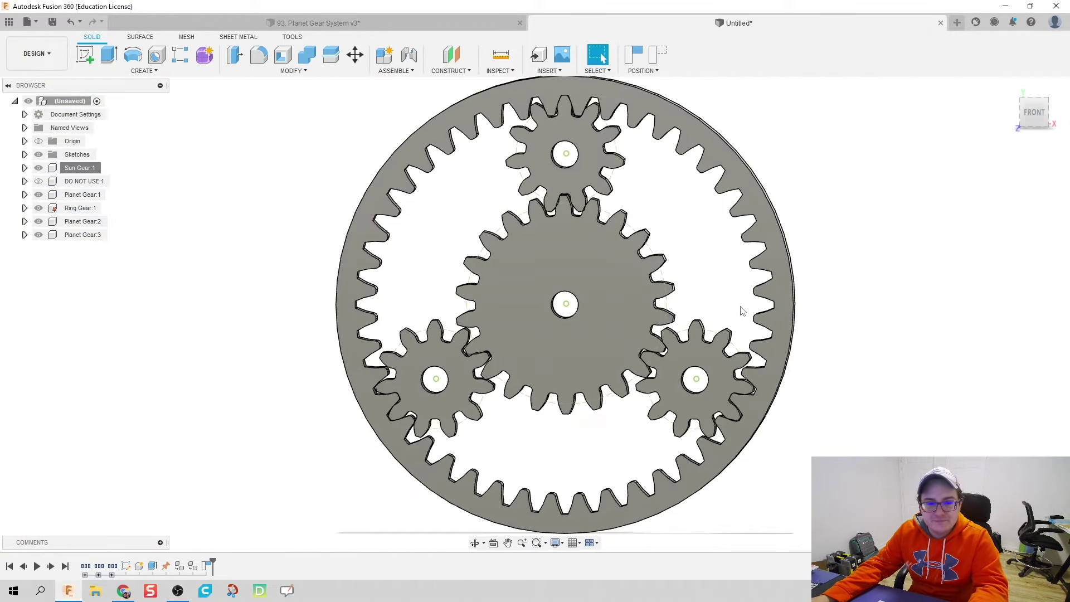
{"action": "scroll", "coordinate": [747, 307], "scroll_direction": "down", "scroll_amount": 3}
{"action": "left_click", "coordinate": [640, 58]}
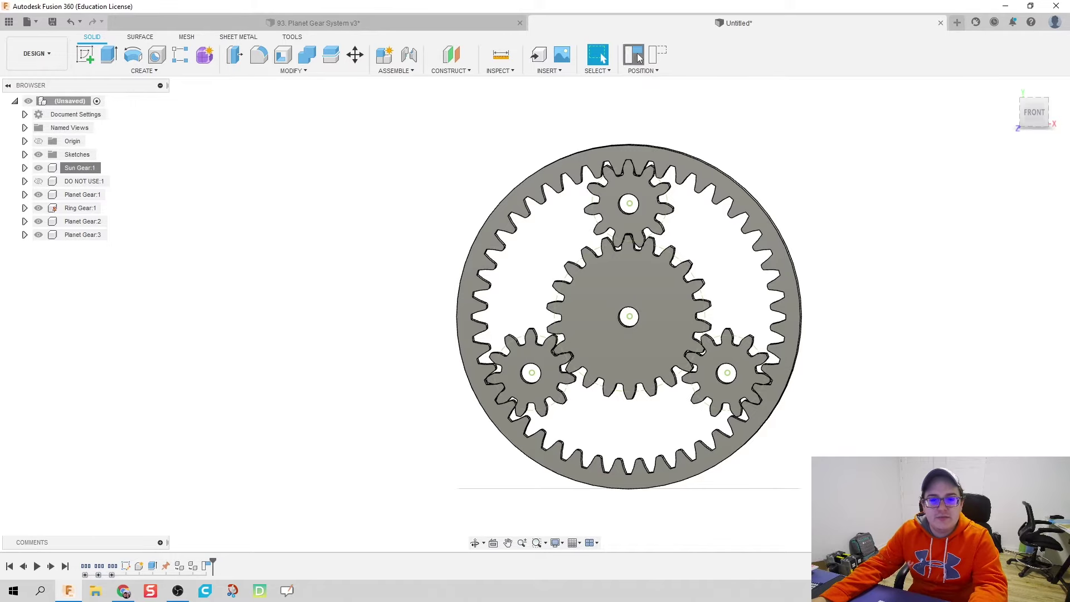
Step: Hide the Sun Gear:1 and Ring Gear:1 components so only the three planet gears remain, seen from the back
{"action": "scroll", "coordinate": [736, 294], "scroll_direction": "up", "scroll_amount": 2}
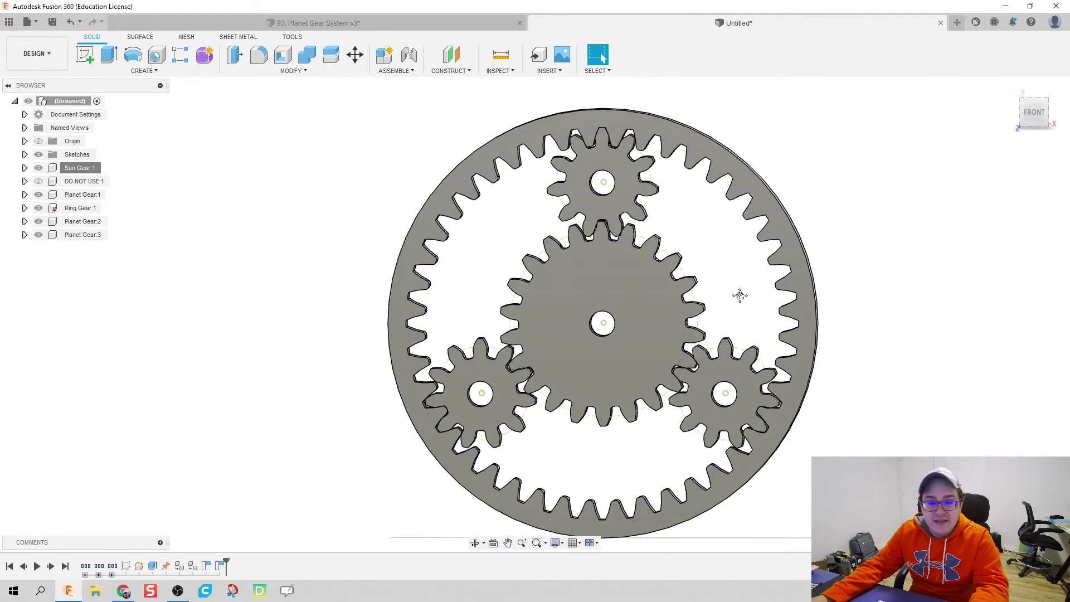
{"action": "middle_click_drag", "start_coordinate": [740, 295], "coordinate": [747, 287]}
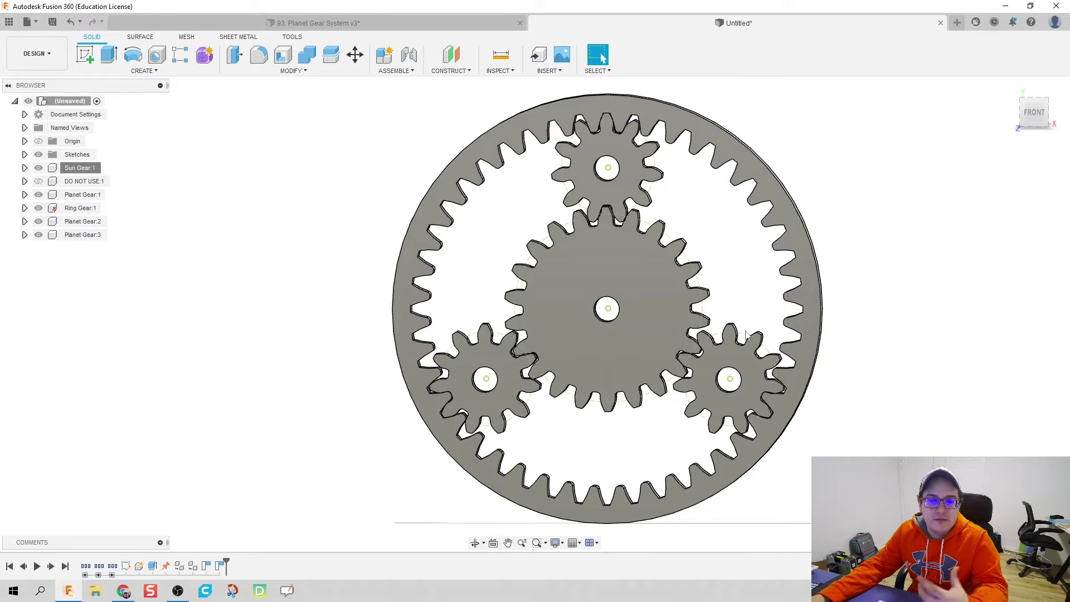
{"action": "middle_click_drag", "start_coordinate": [755, 324], "coordinate": [602, 57], "text": "shift"}
{"action": "middle_click_drag", "start_coordinate": [590, 341], "coordinate": [614, 340], "text": "shift"}
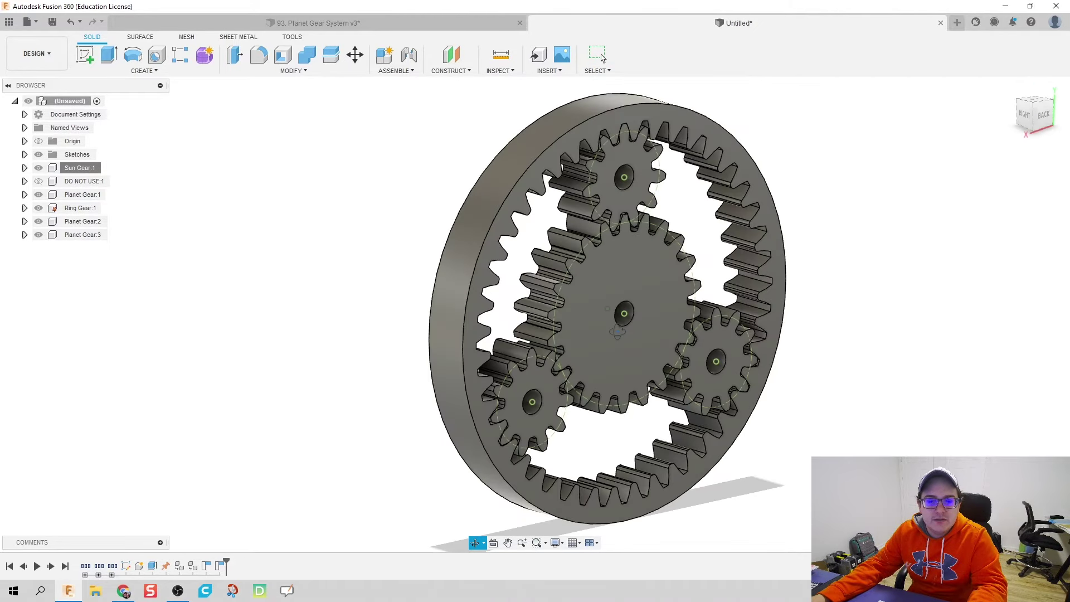
{"action": "left_click", "coordinate": [39, 168]}
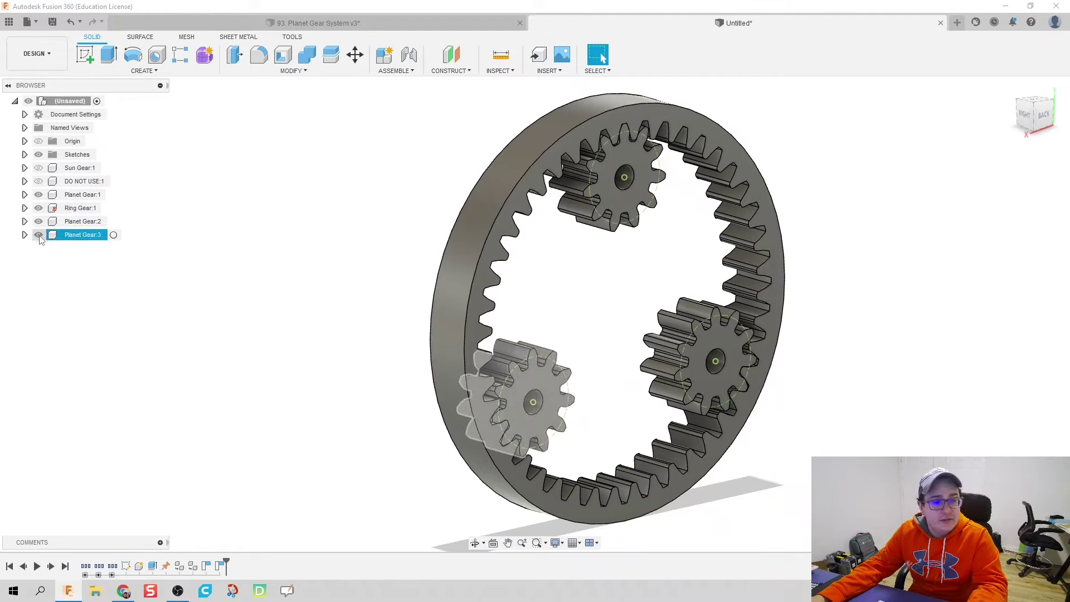
{"action": "left_click", "coordinate": [38, 209]}
{"action": "scroll", "coordinate": [498, 284], "scroll_direction": "down", "scroll_amount": 2}
{"action": "scroll", "coordinate": [500, 283], "scroll_direction": "up", "scroll_amount": 2}
Step: Create a sketch on the upper planet gear's back face and draw a 0.5 in diameter circle centred on the origin
{"action": "left_click", "coordinate": [84, 55]}
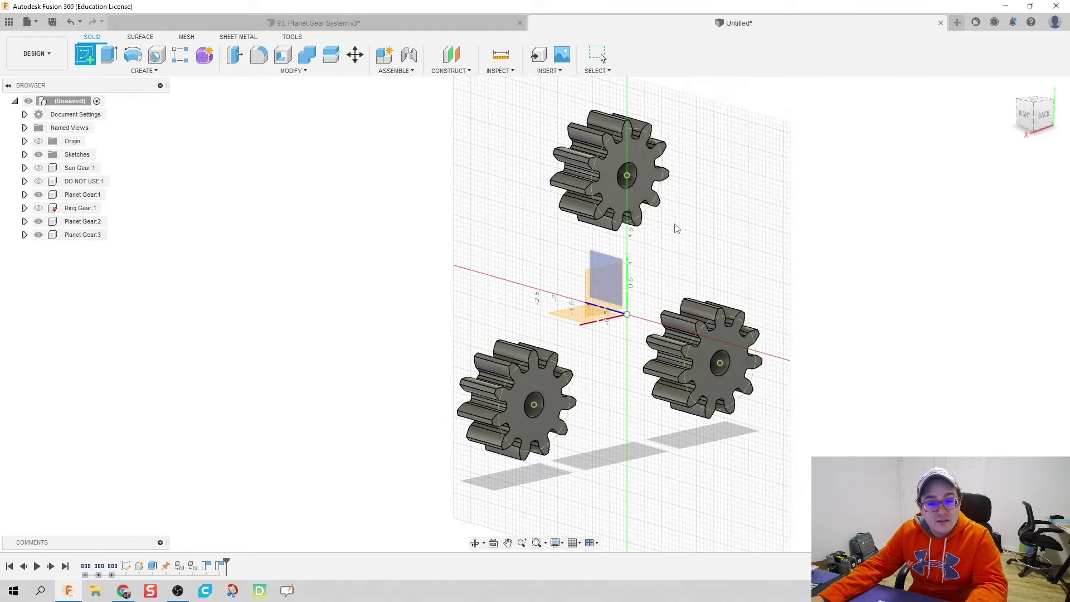
{"action": "left_click", "coordinate": [637, 190]}
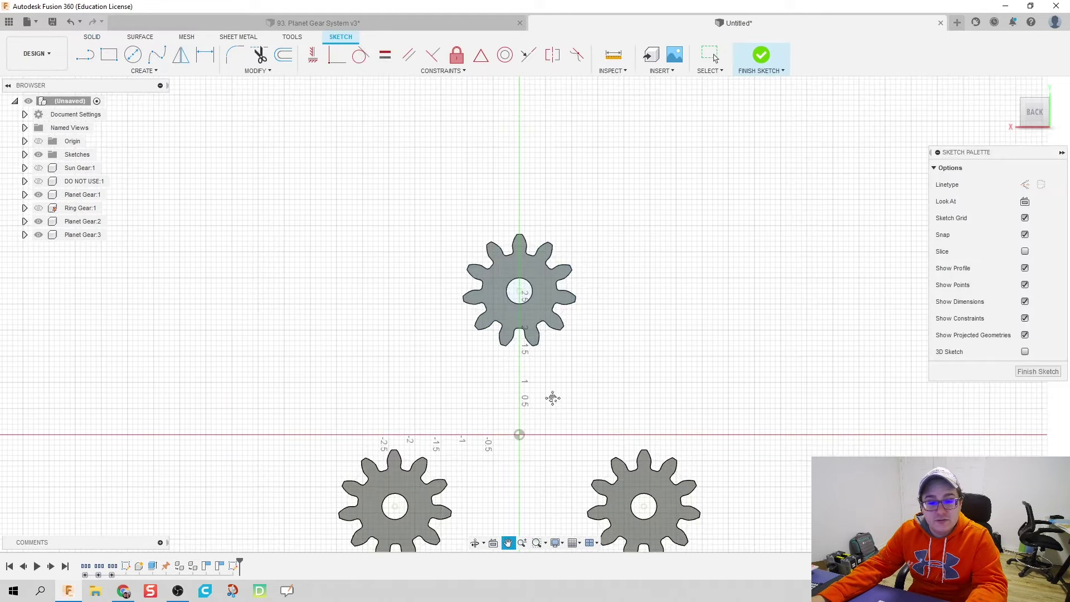
{"action": "key", "text": "c"}
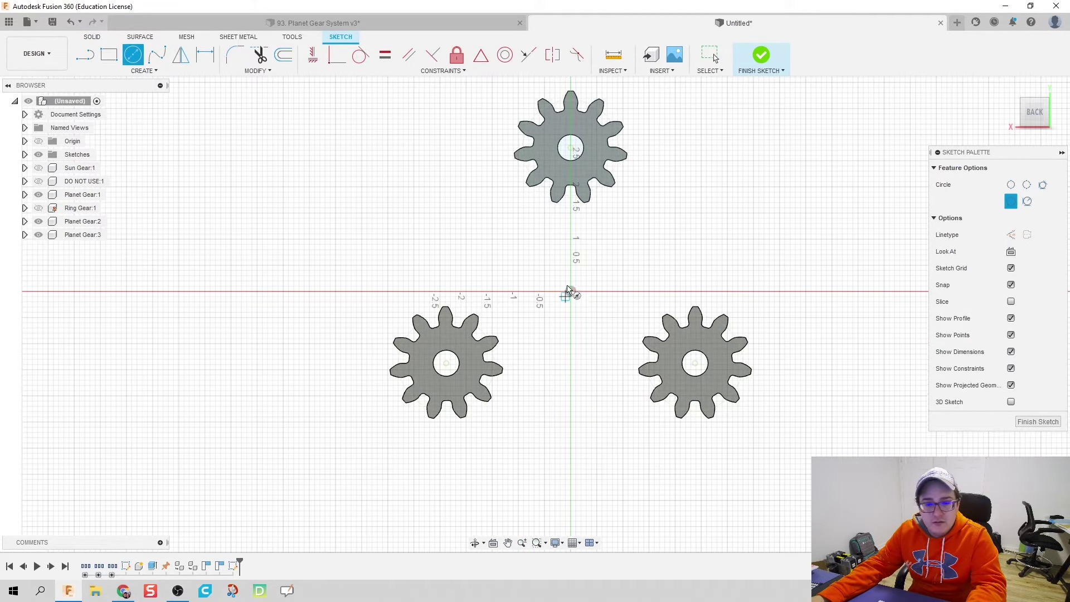
{"action": "left_click", "coordinate": [570, 292]}
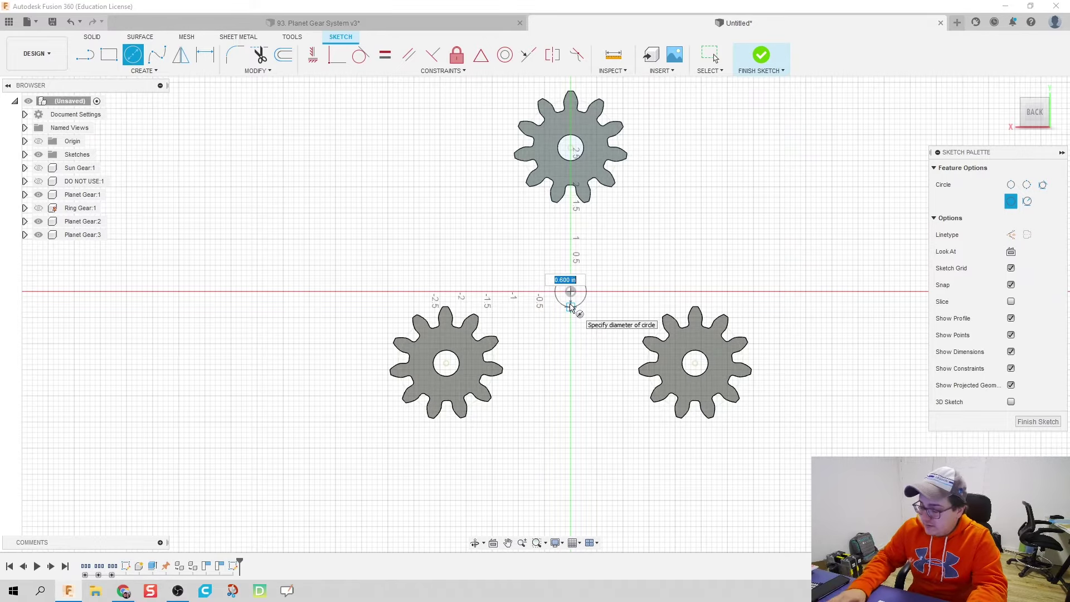
{"action": "type", "text": "0.3"}
{"action": "key", "text": "Tab"}
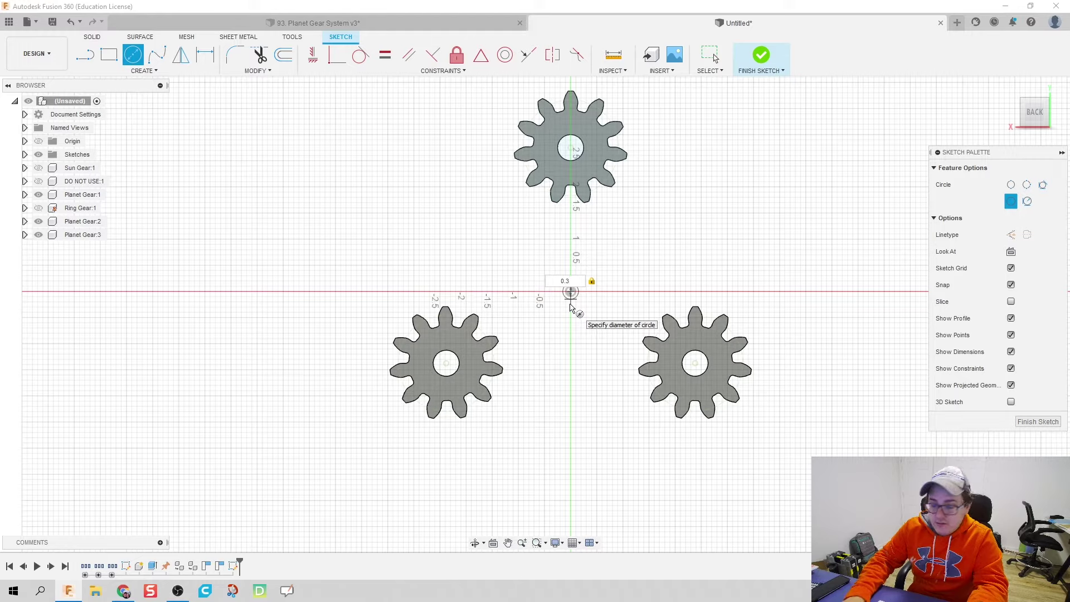
{"action": "key", "text": "Return"}
{"action": "key", "text": "Escape"}
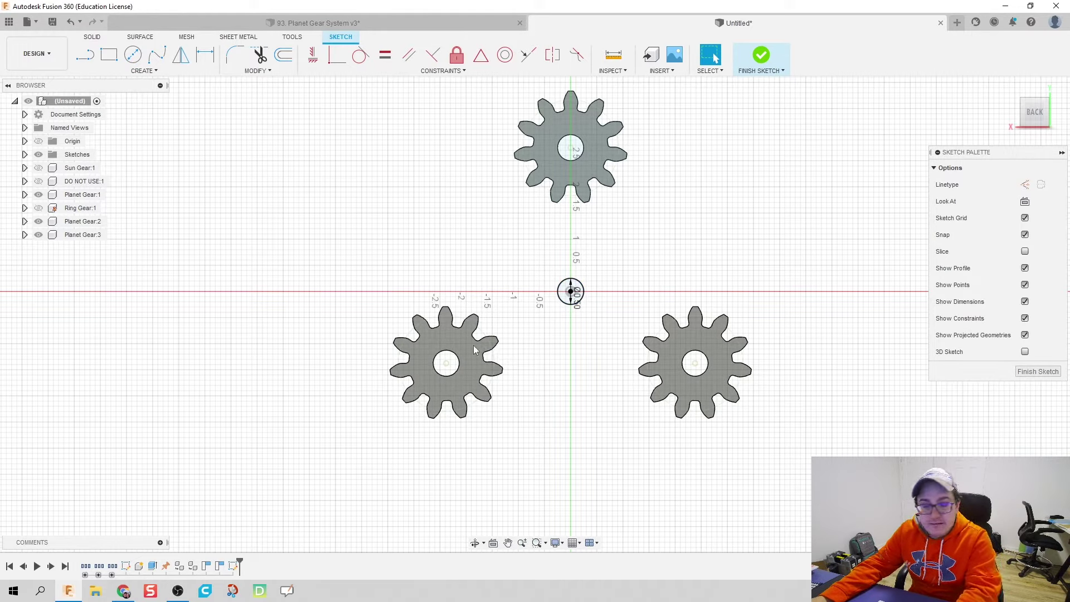
Step: Project the centre hole edges of all three planet gears into the sketch
{"action": "key", "text": "p"}
{"action": "left_click", "coordinate": [443, 376]}
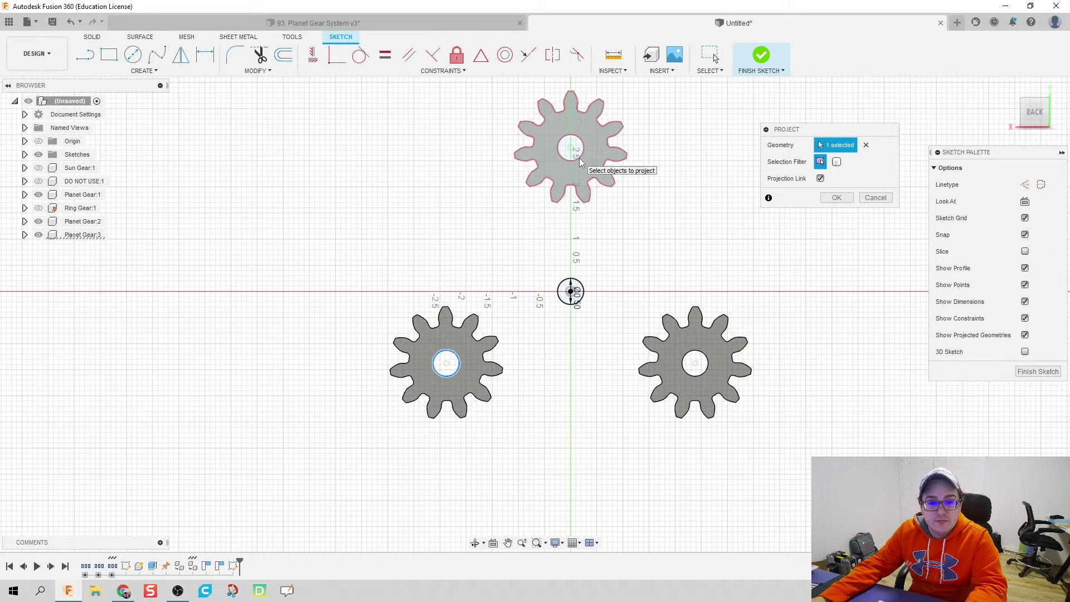
{"action": "left_click", "coordinate": [579, 158]}
{"action": "left_click", "coordinate": [700, 378]}
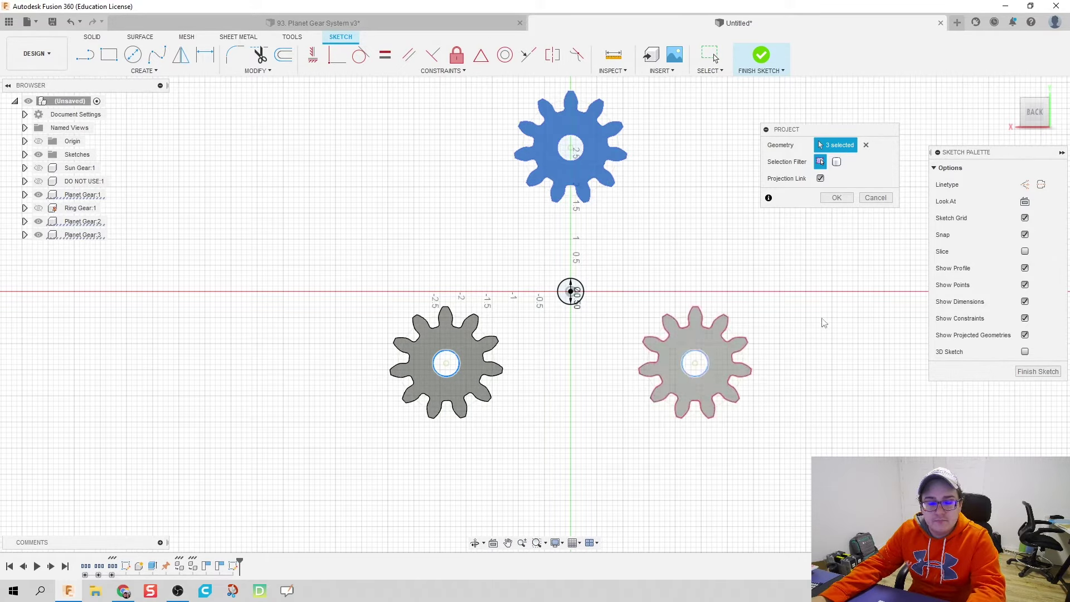
{"action": "left_click", "coordinate": [574, 159]}
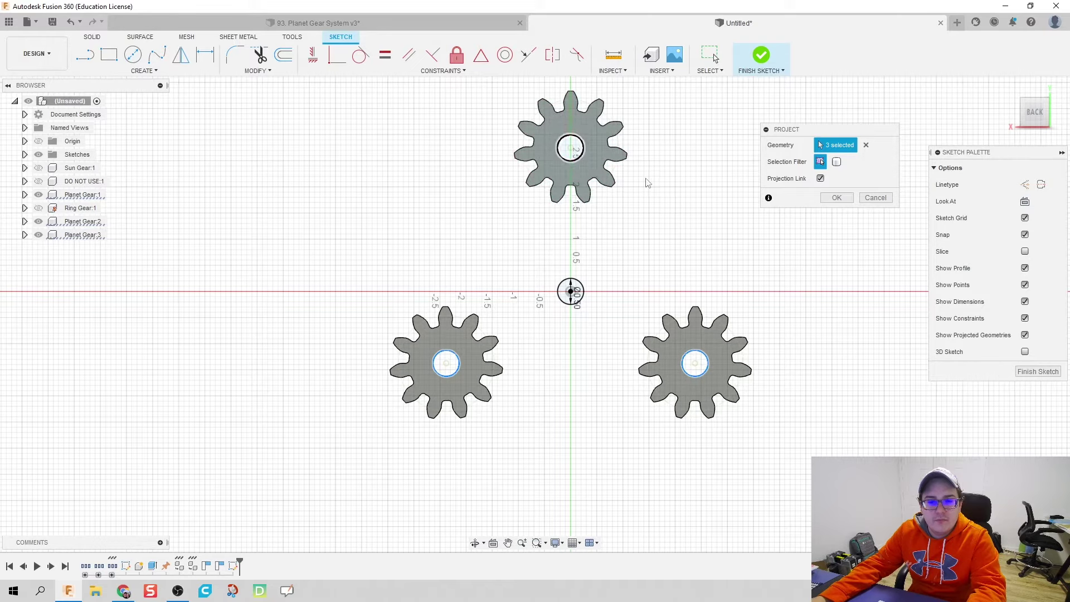
{"action": "left_click", "coordinate": [837, 198]}
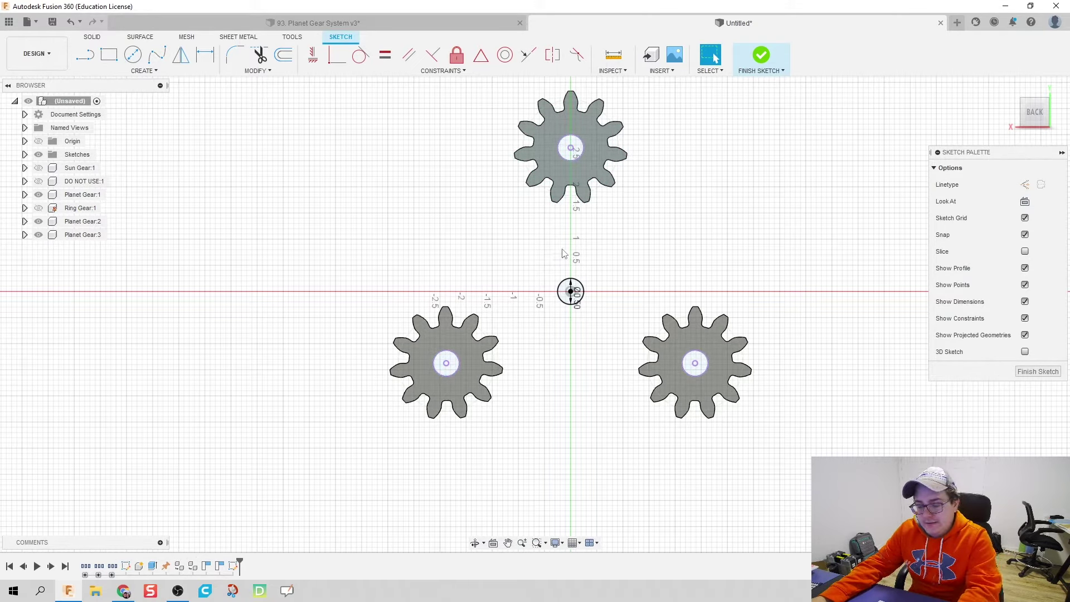
Step: Draw a 1 in diameter circle concentric with the upper planet gear's hole
{"action": "left_click", "coordinate": [283, 55]}
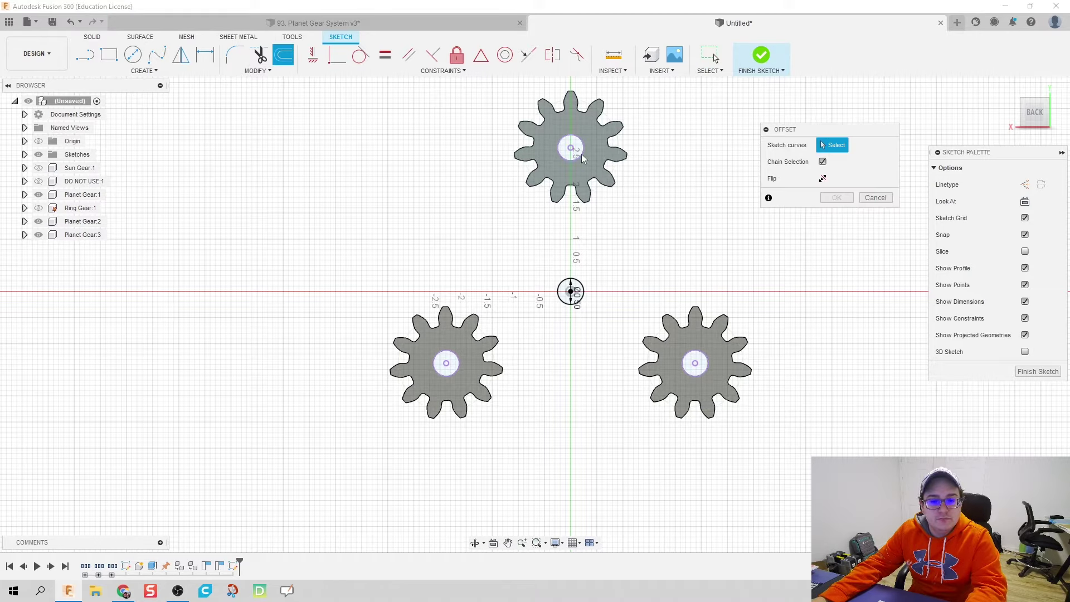
{"action": "key", "text": "c"}
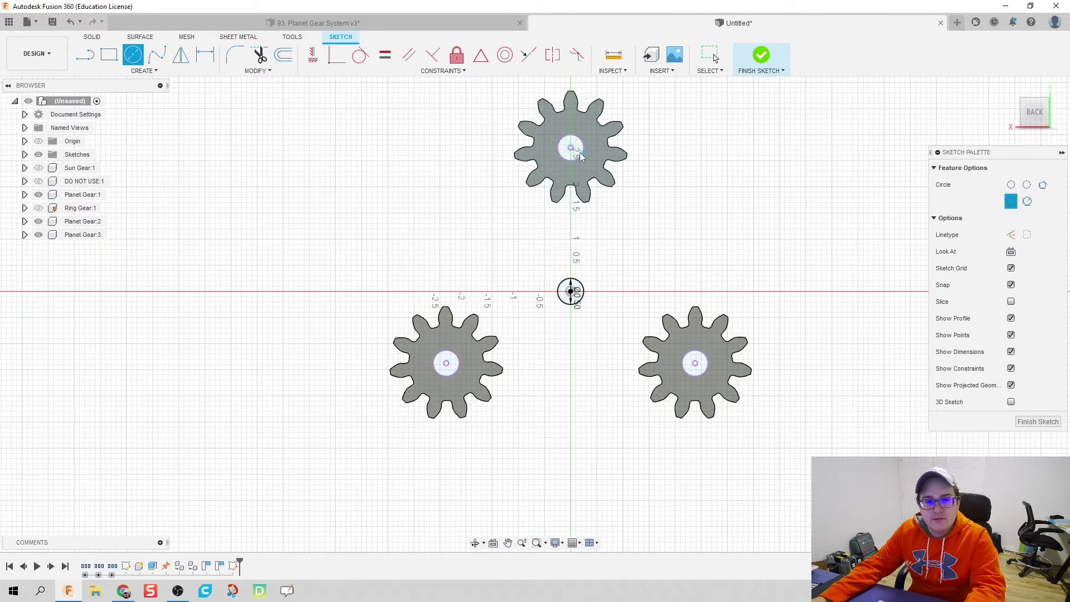
{"action": "left_click", "coordinate": [571, 148]}
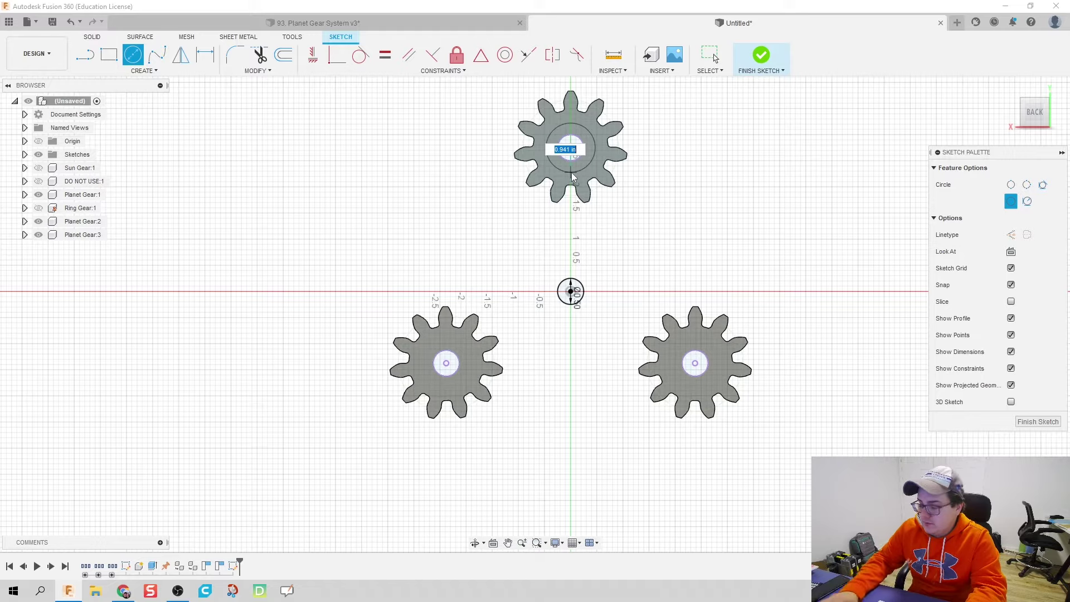
{"action": "left_click", "coordinate": [573, 174]}
{"action": "key", "text": "Escape"}
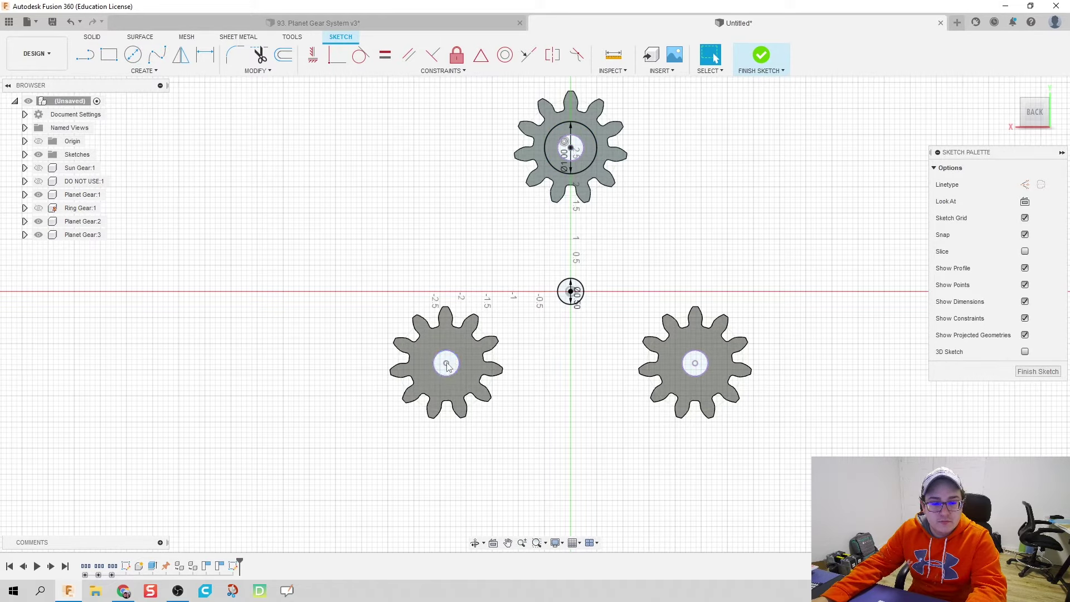
Step: Draw a 1 in diameter circle around the hole of each of the two lower planet gears
{"action": "key", "text": "c"}
{"action": "left_click", "coordinate": [446, 365]}
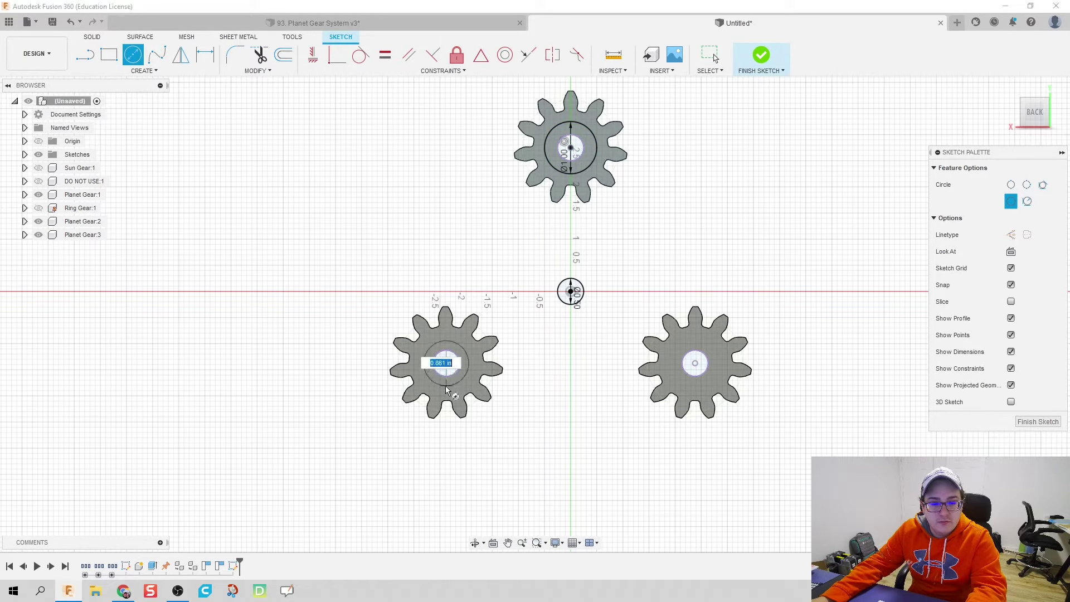
{"action": "type", "text": "1"}
{"action": "key", "text": "Return"}
{"action": "key", "text": "Escape"}
{"action": "key", "text": "c"}
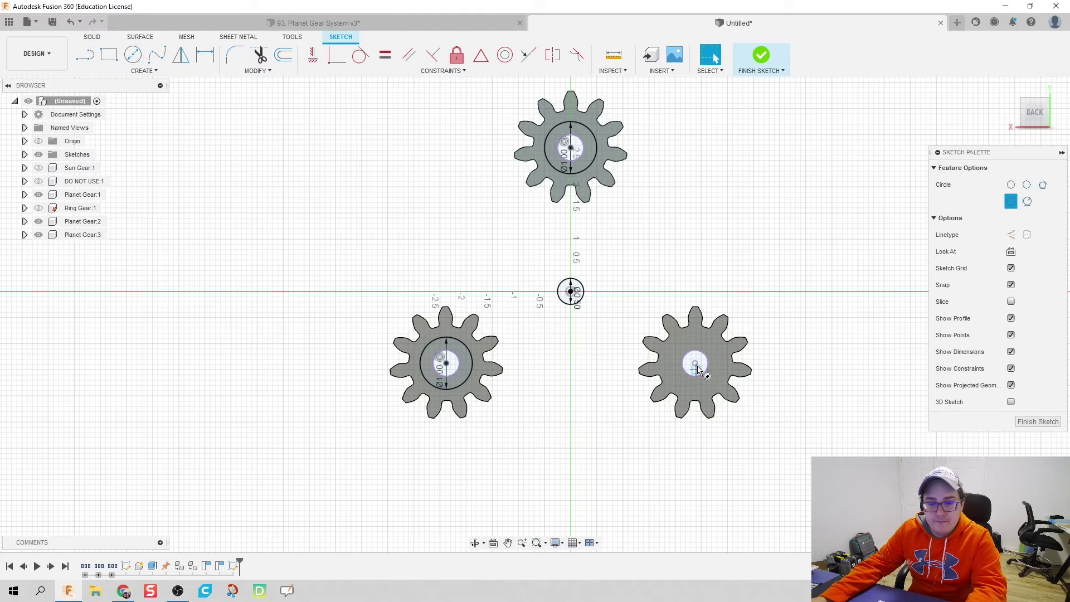
{"action": "key", "text": "c"}
{"action": "left_click", "coordinate": [695, 364]}
{"action": "type", "text": "1"}
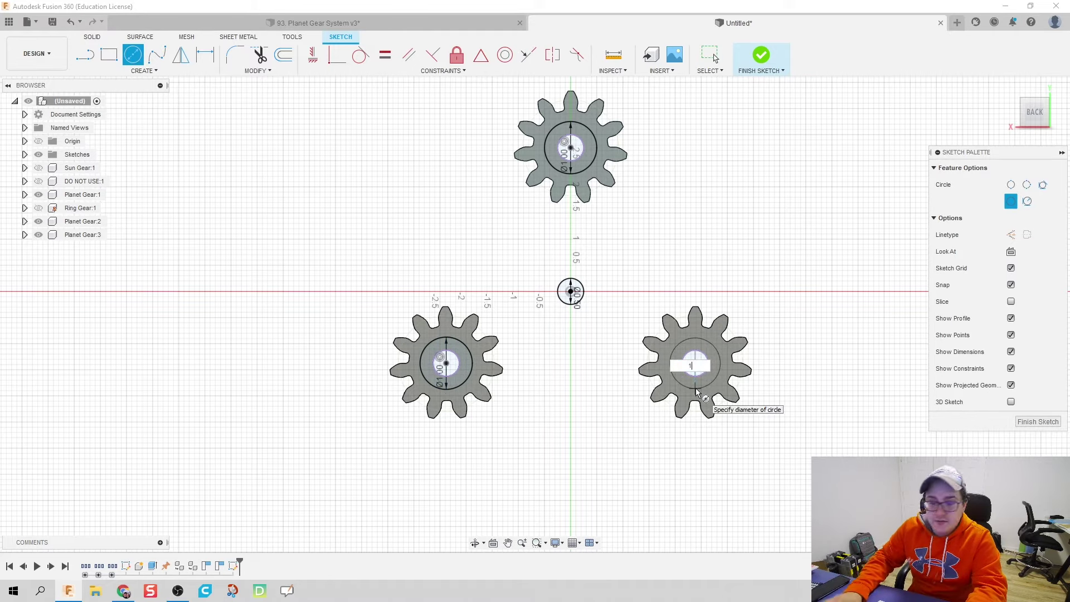
{"action": "key", "text": "Return"}
{"action": "key", "text": "Escape"}
Step: Draw the upper arm edges as two line chains from the upper 1 in circle to each lower circle, bending near the centre circle
{"action": "key", "text": "l"}
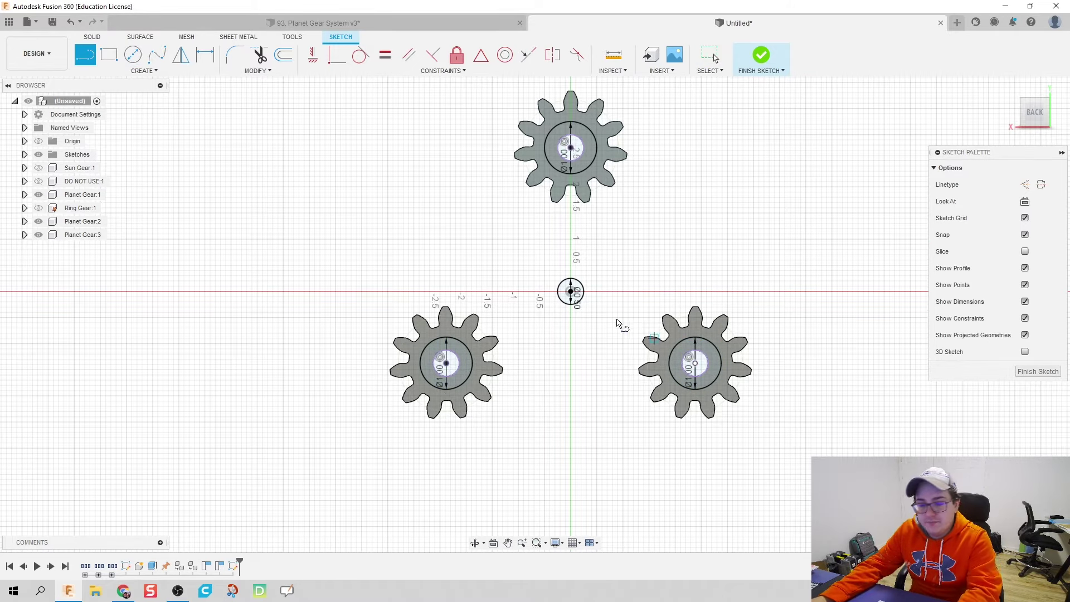
{"action": "left_click", "coordinate": [428, 343]}
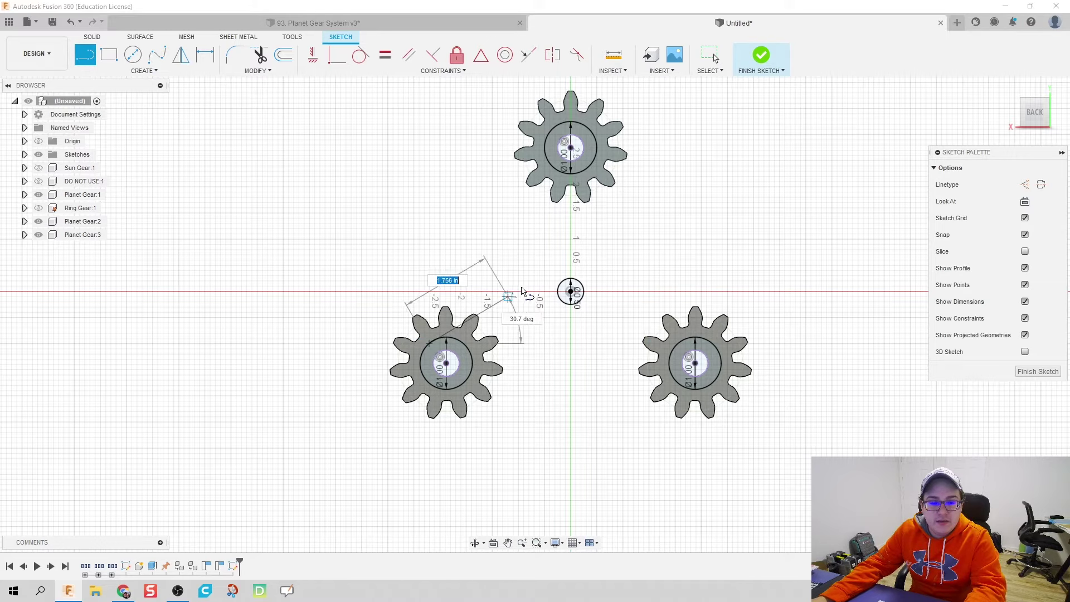
{"action": "left_click", "coordinate": [545, 267]}
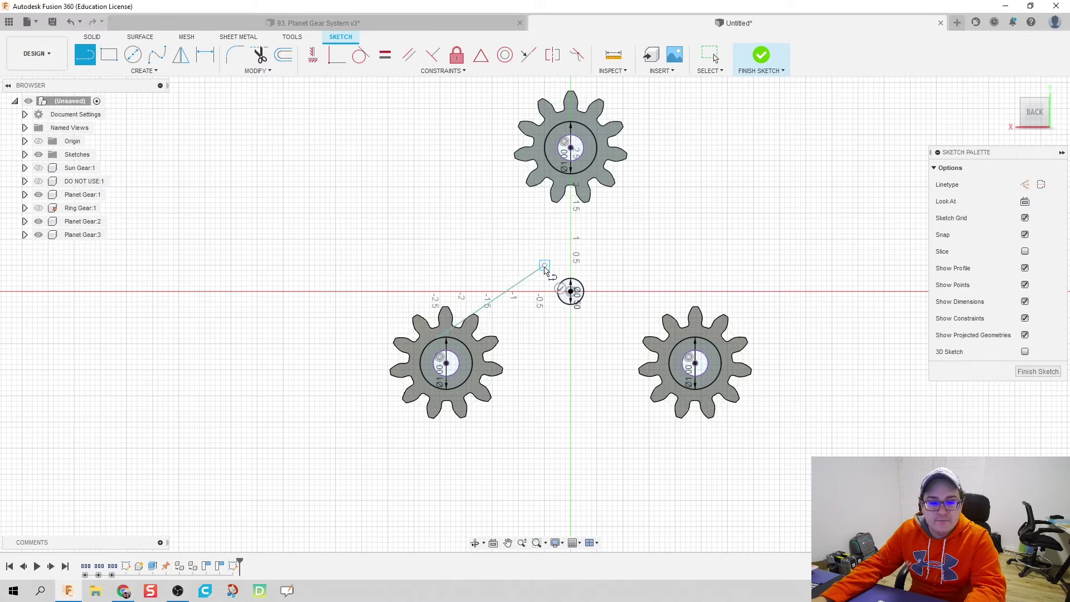
{"action": "left_click", "coordinate": [544, 149]}
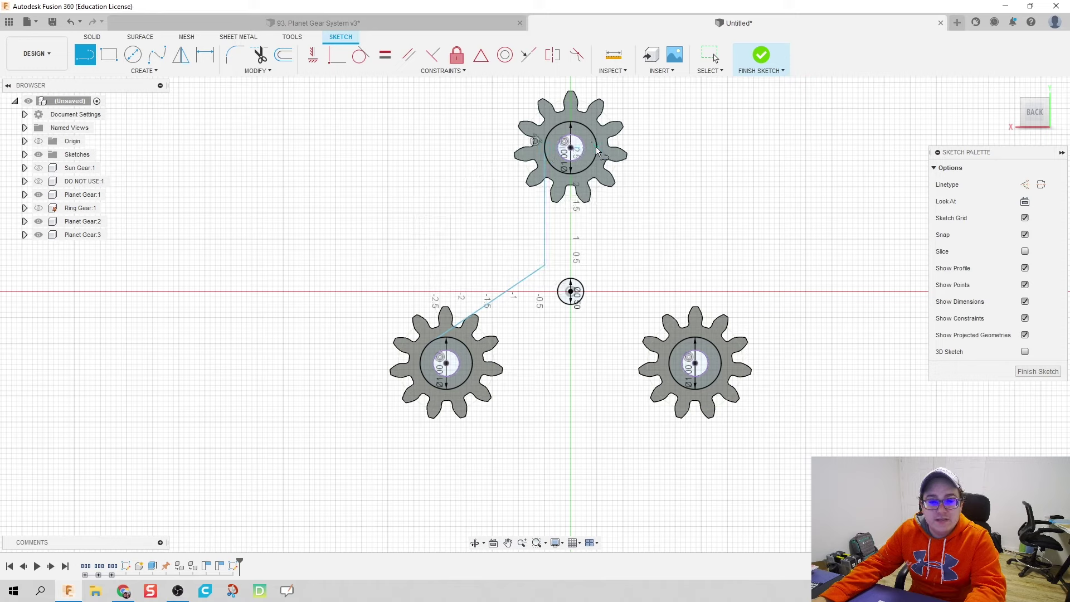
{"action": "left_click", "coordinate": [597, 152]}
{"action": "left_click", "coordinate": [596, 266]}
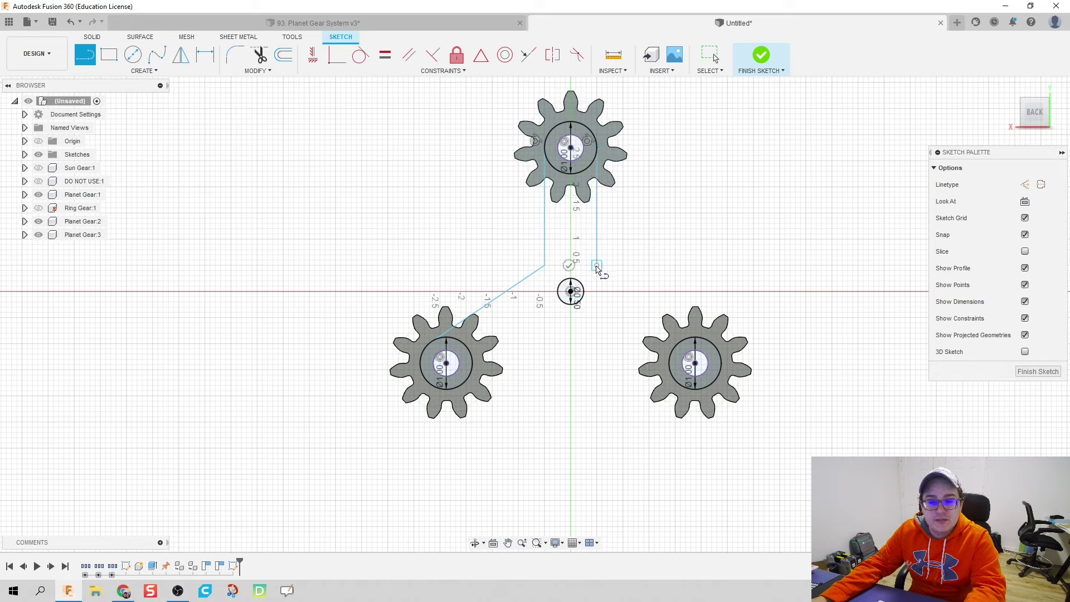
{"action": "left_click", "coordinate": [712, 344]}
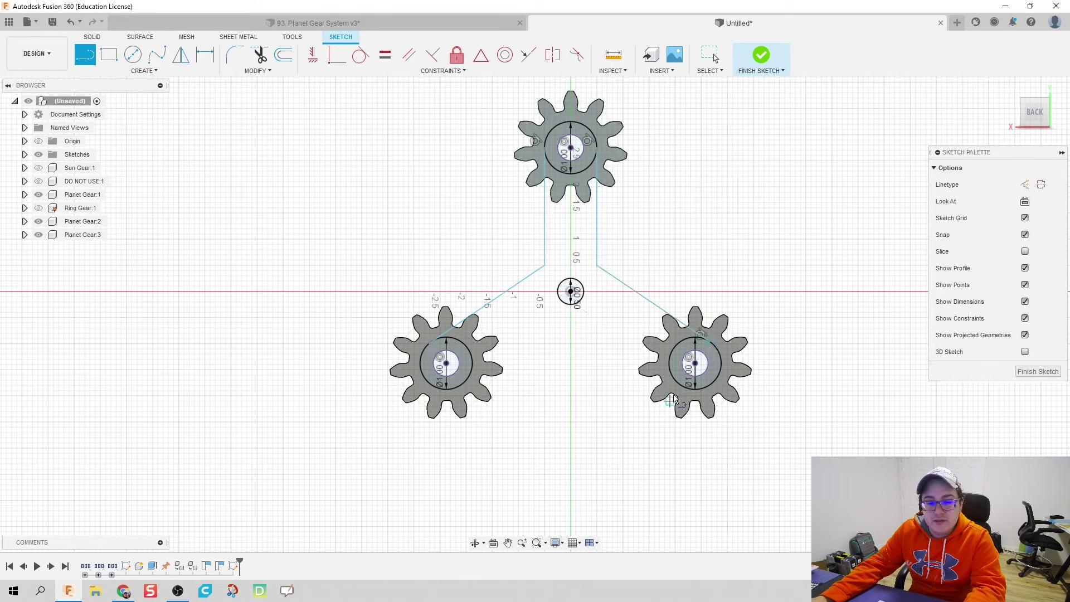
Step: Draw the lower arm edges from the two lower 1 in circles to a common point directly below the centre circle
{"action": "left_click", "coordinate": [585, 320]}
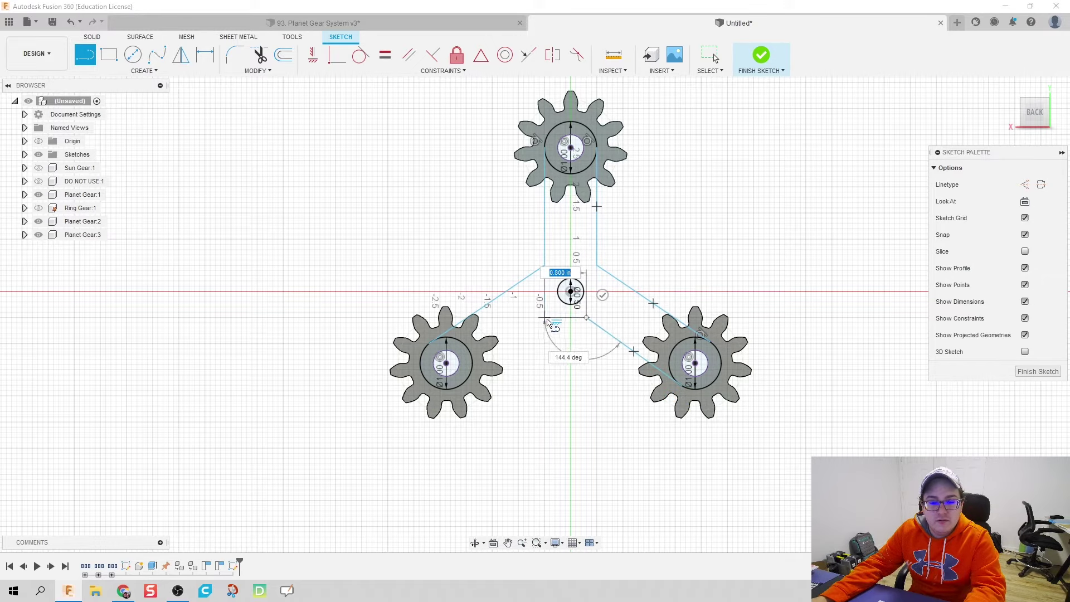
{"action": "key", "text": "Escape"}
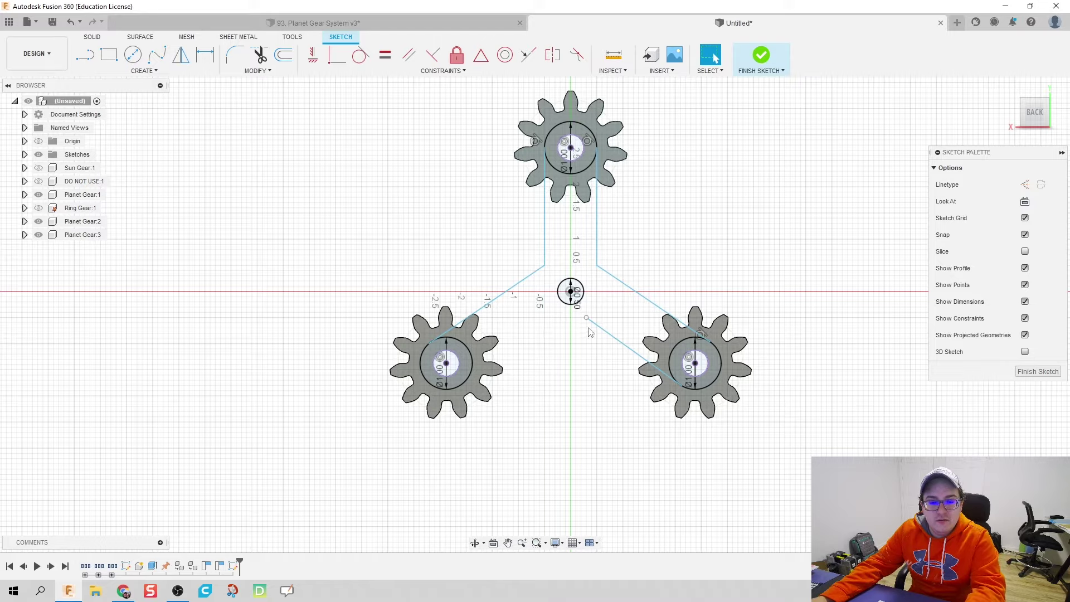
{"action": "key", "text": "l"}
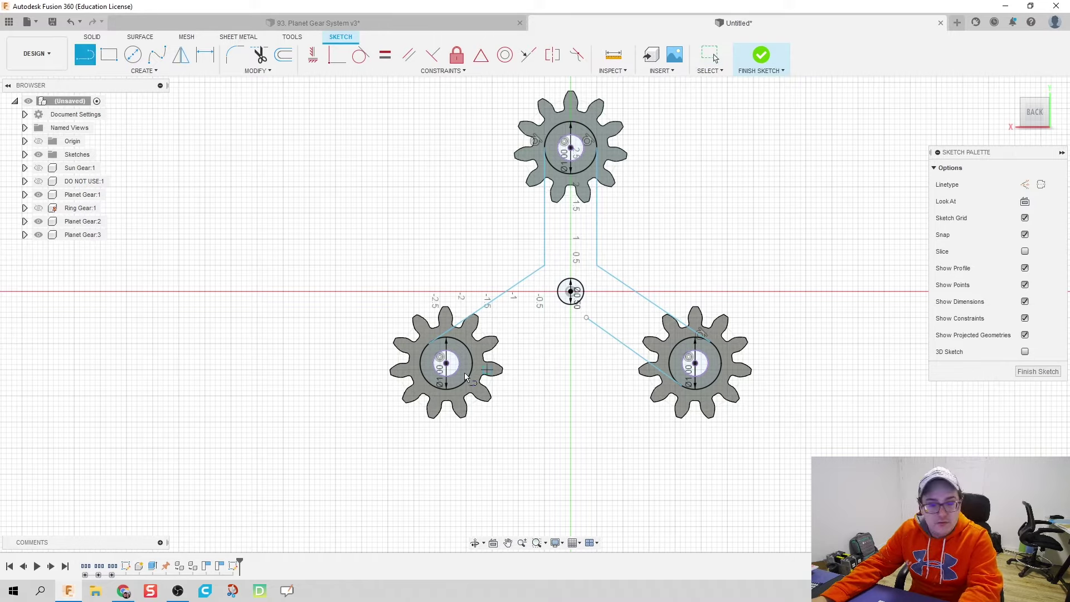
{"action": "left_click", "coordinate": [458, 385]}
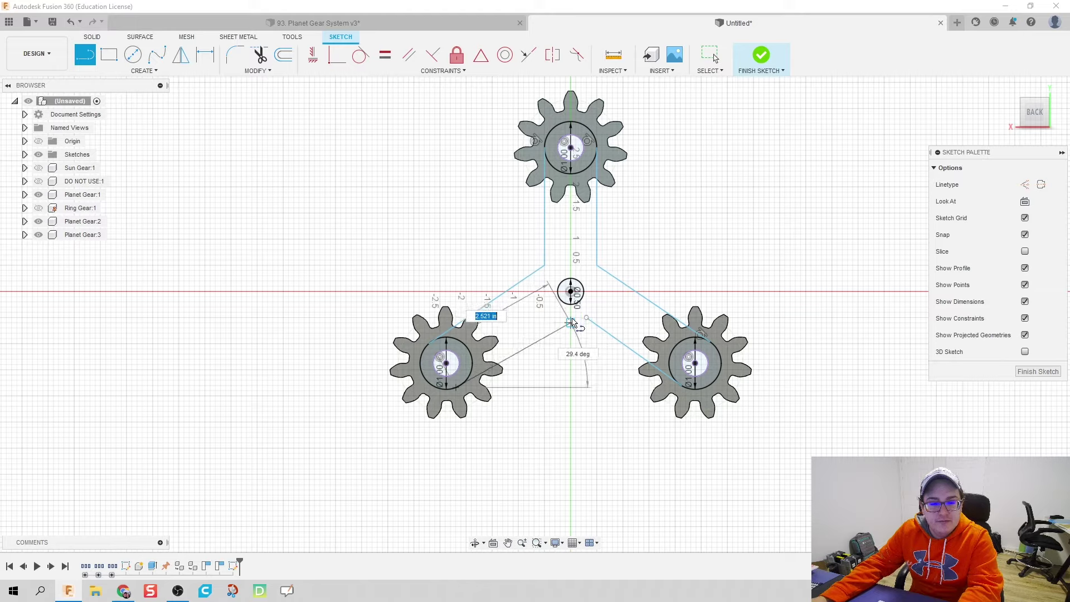
{"action": "left_click", "coordinate": [571, 318]}
{"action": "key", "text": "Escape"}
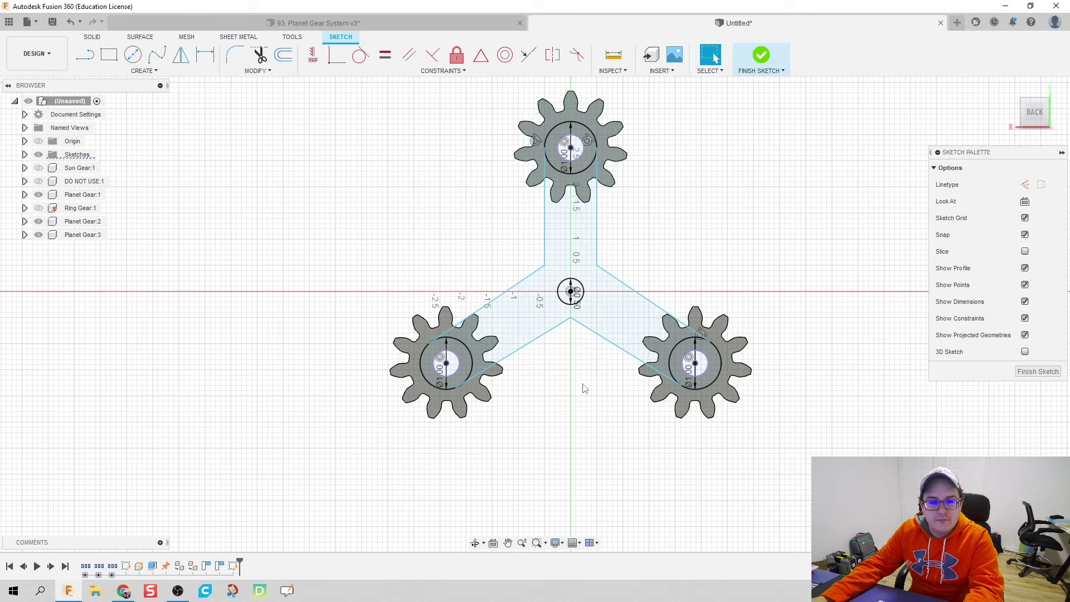
Step: Apply tangent constraints between the sloping arm edges and the two lower 1 in circles, and finish the sketch
{"action": "left_click", "coordinate": [360, 57]}
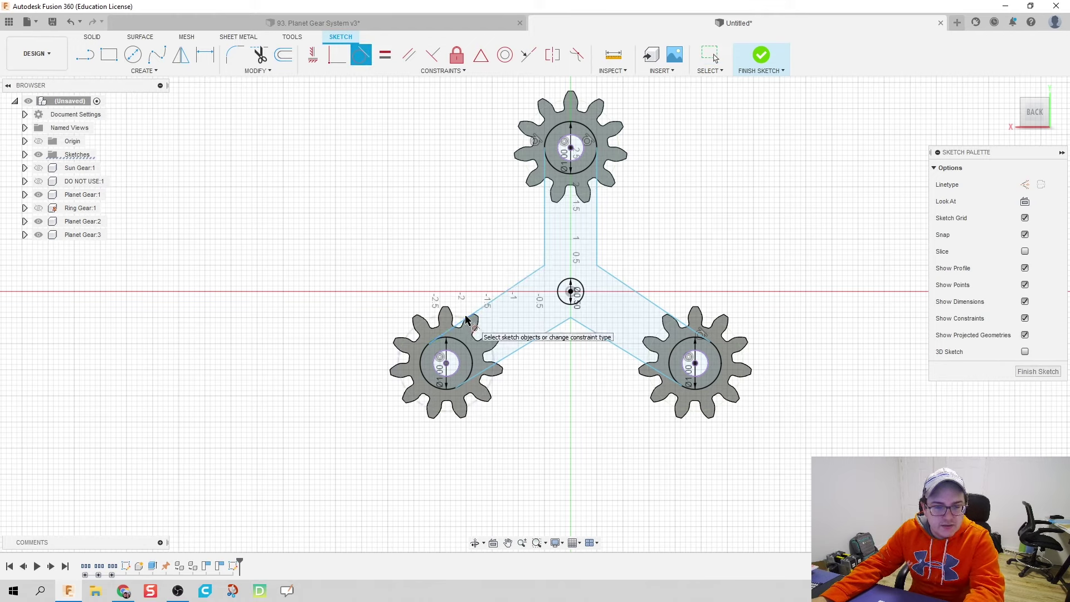
{"action": "left_click", "coordinate": [460, 345]}
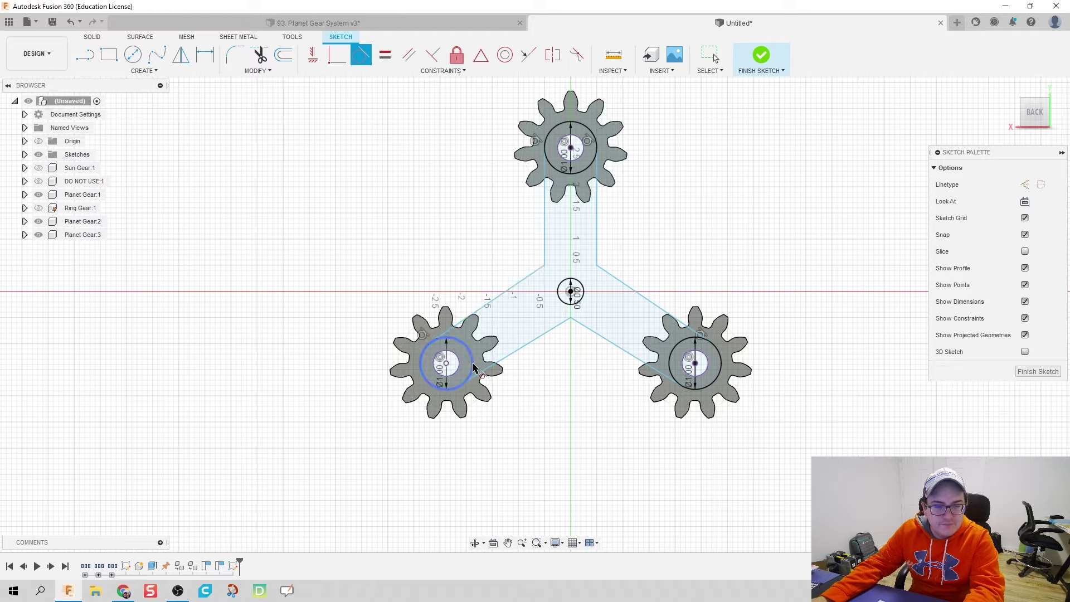
{"action": "left_click", "coordinate": [472, 367]}
{"action": "left_click", "coordinate": [539, 340]}
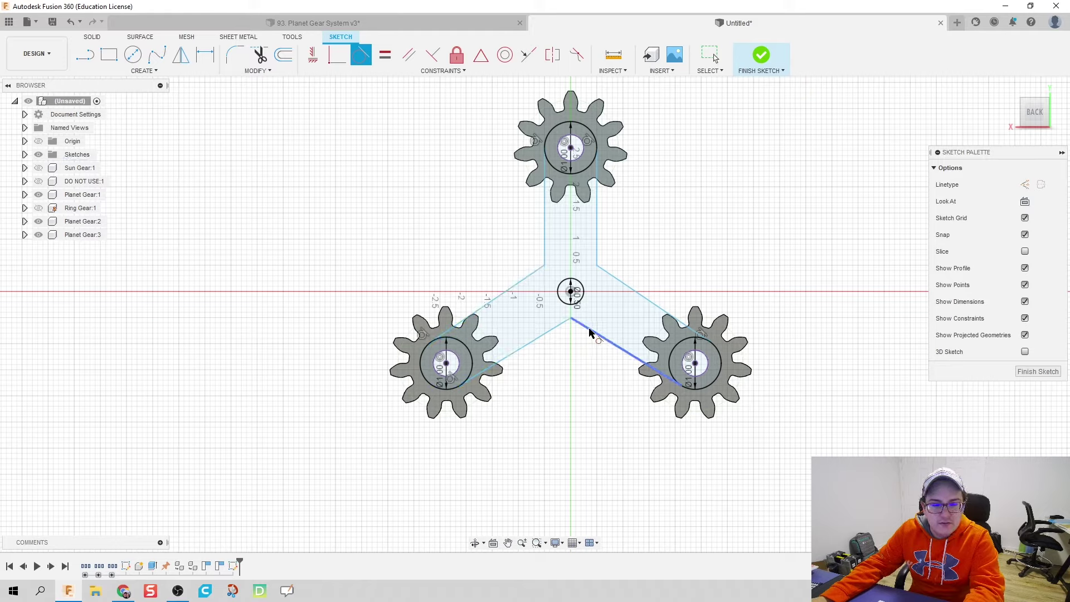
{"action": "left_click", "coordinate": [670, 359]}
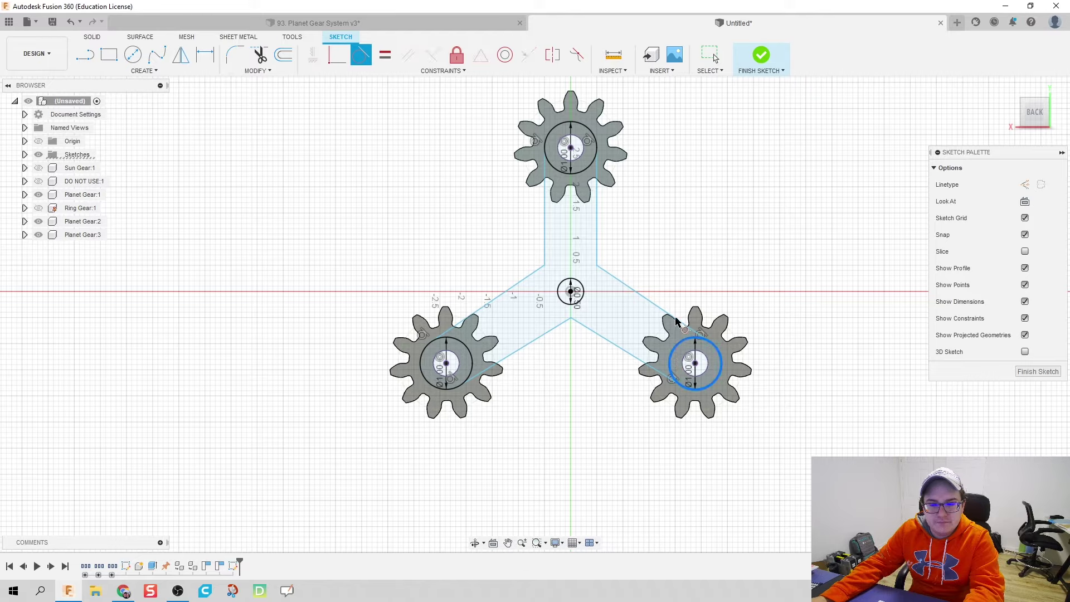
{"action": "left_click", "coordinate": [655, 305]}
{"action": "key", "text": "Escape"}
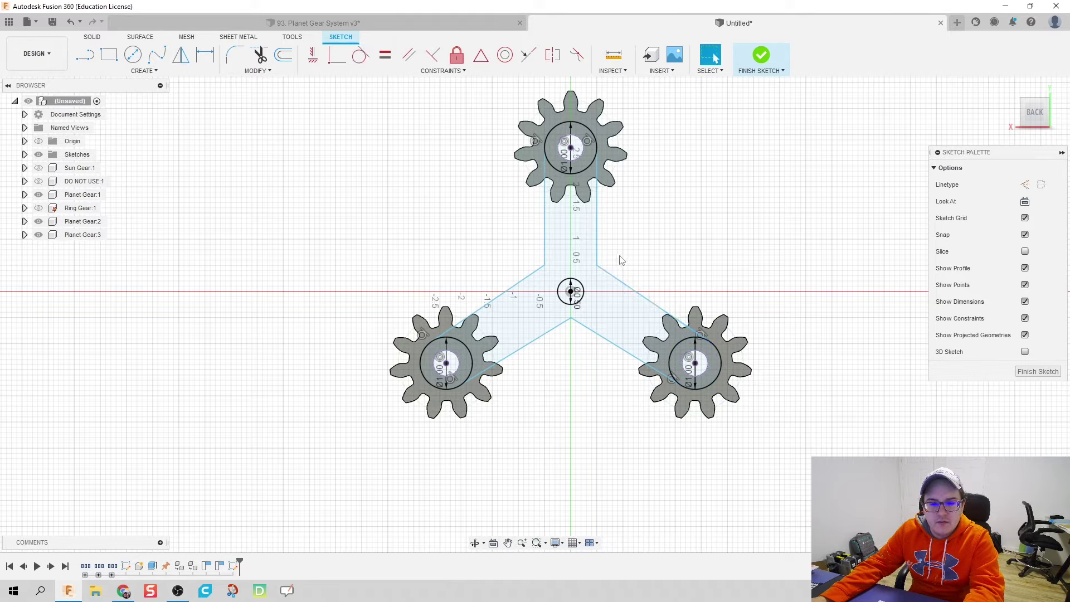
{"action": "left_click", "coordinate": [360, 55]}
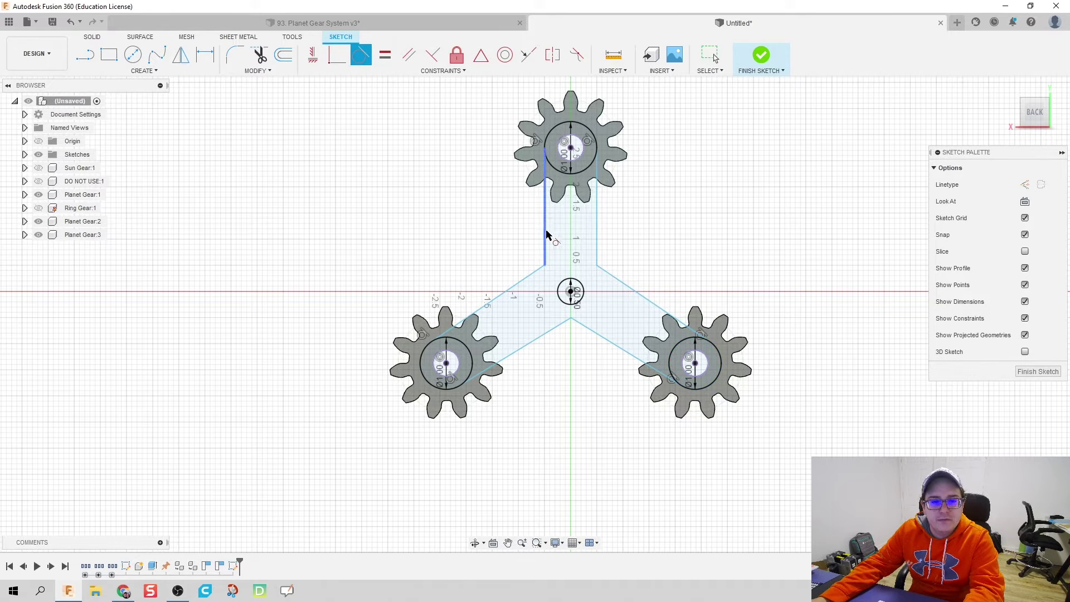
{"action": "scroll", "coordinate": [568, 292], "scroll_direction": "down", "scroll_amount": 2}
{"action": "scroll", "coordinate": [566, 335], "scroll_direction": "up", "scroll_amount": 4}
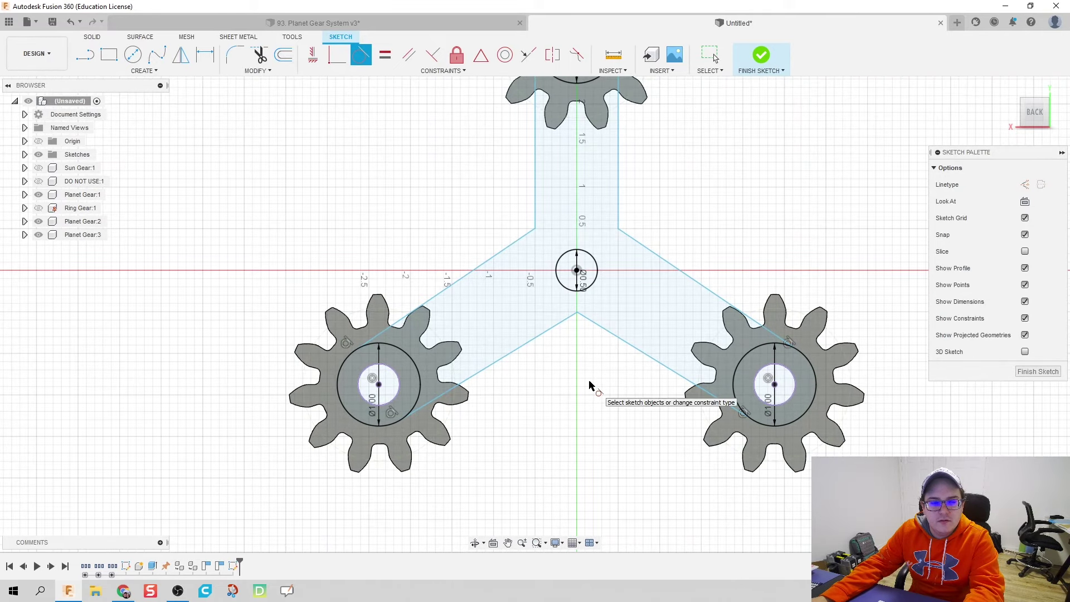
{"action": "scroll", "coordinate": [589, 379], "scroll_direction": "down", "scroll_amount": 4}
{"action": "left_click", "coordinate": [758, 62]}
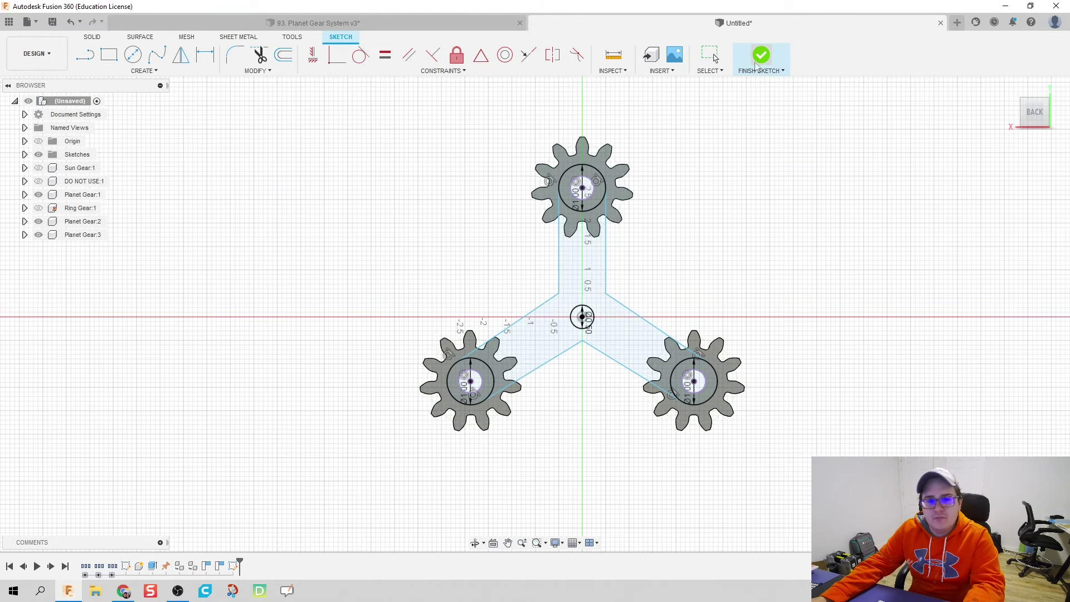
{"action": "middle_click_drag", "start_coordinate": [461, 262], "coordinate": [486, 271], "text": "shift"}
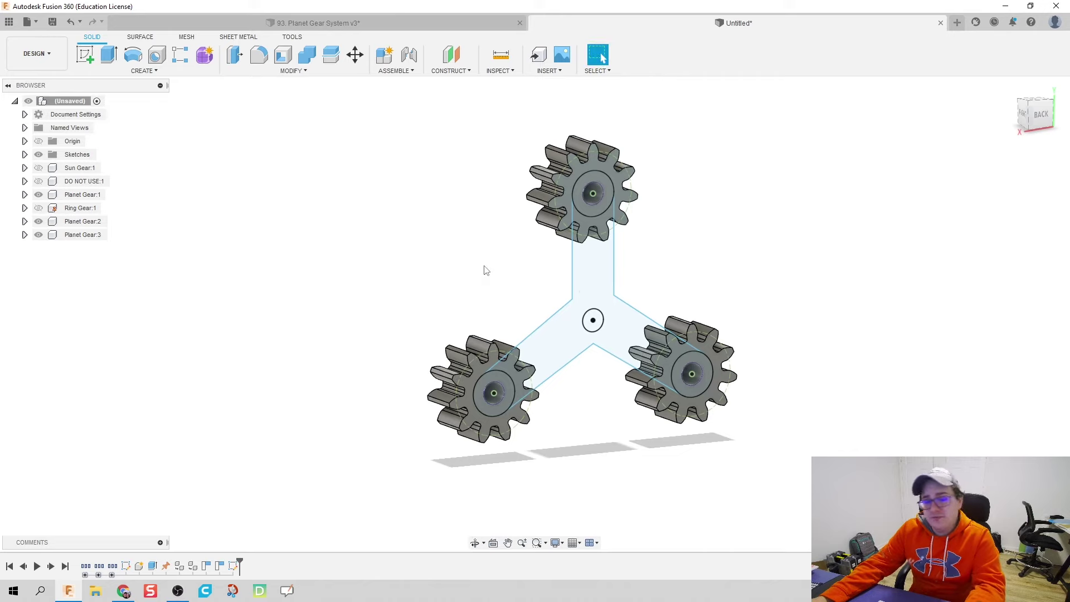
{"action": "key", "text": "e"}
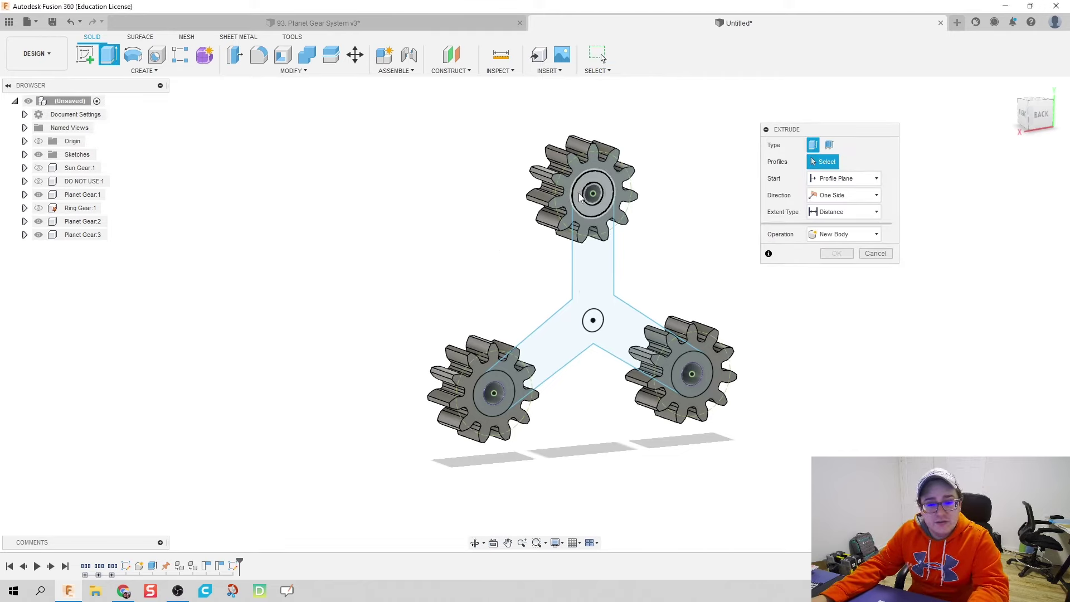
{"action": "left_click", "coordinate": [579, 193]}
{"action": "left_click", "coordinate": [590, 195]}
{"action": "left_click", "coordinate": [587, 249]}
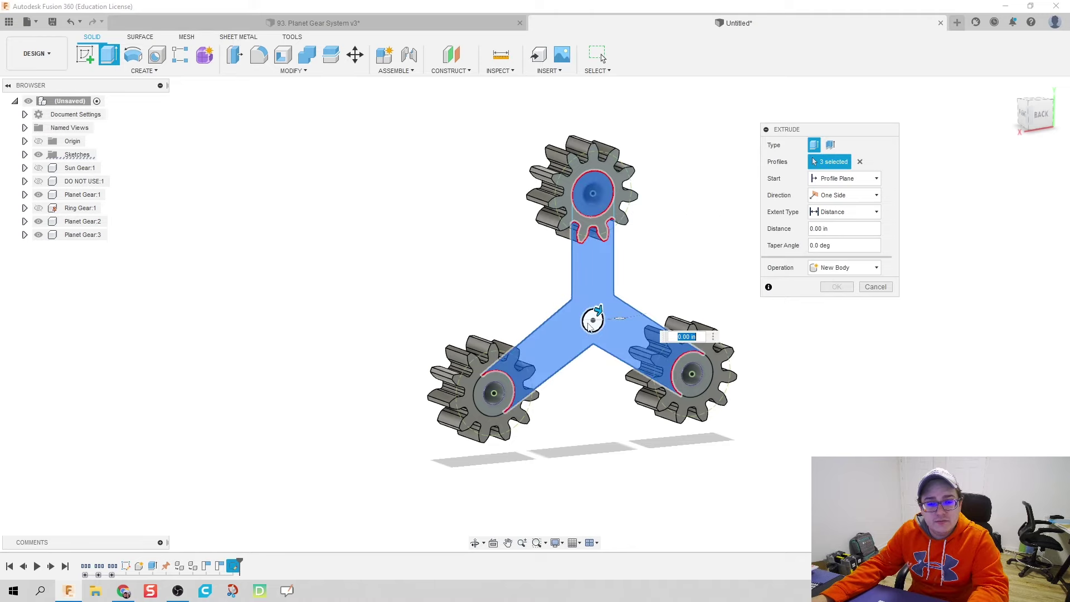
{"action": "left_click", "coordinate": [602, 226]}
{"action": "left_click", "coordinate": [38, 195]}
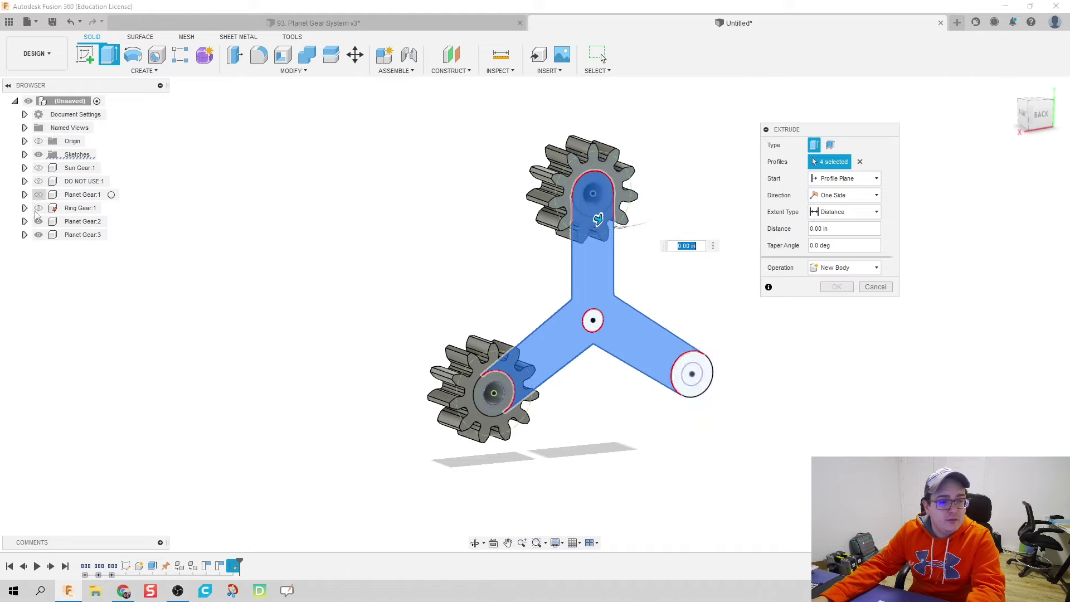
{"action": "left_click", "coordinate": [38, 221]}
{"action": "left_click", "coordinate": [39, 235]}
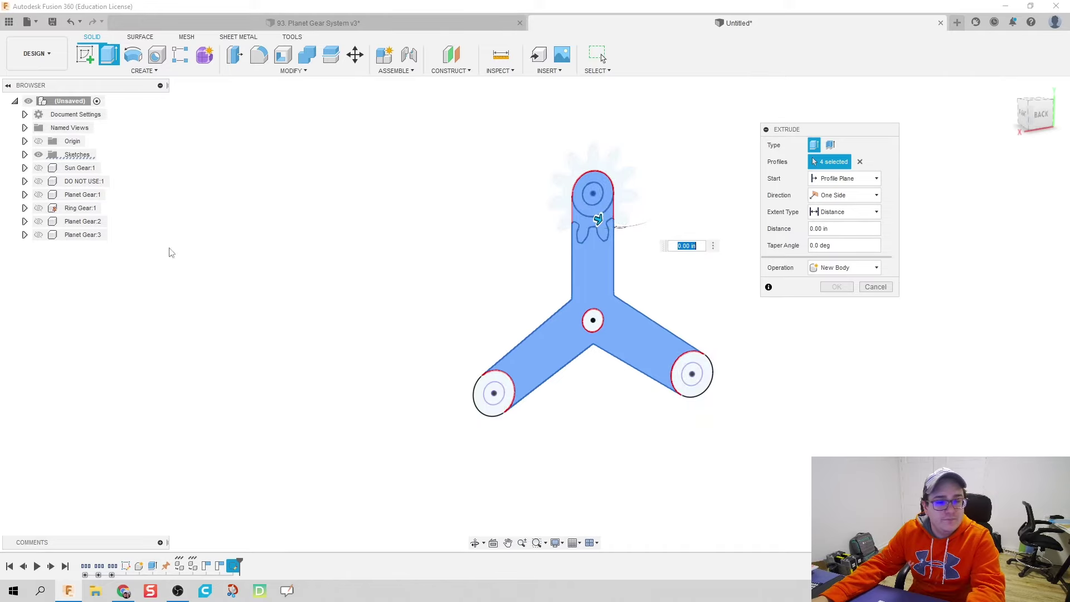
{"action": "key", "text": "Escape"}
Step: Hide all three planet gears so only the carrier sketch is shown
{"action": "left_click", "coordinate": [37, 194]}
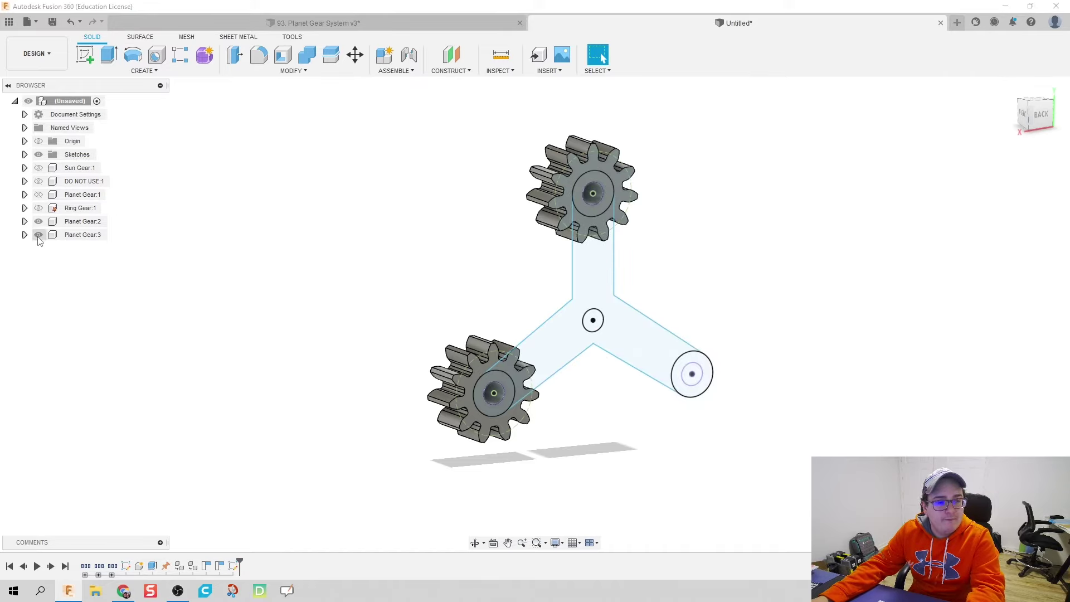
{"action": "left_click", "coordinate": [38, 221]}
{"action": "left_click", "coordinate": [38, 234]}
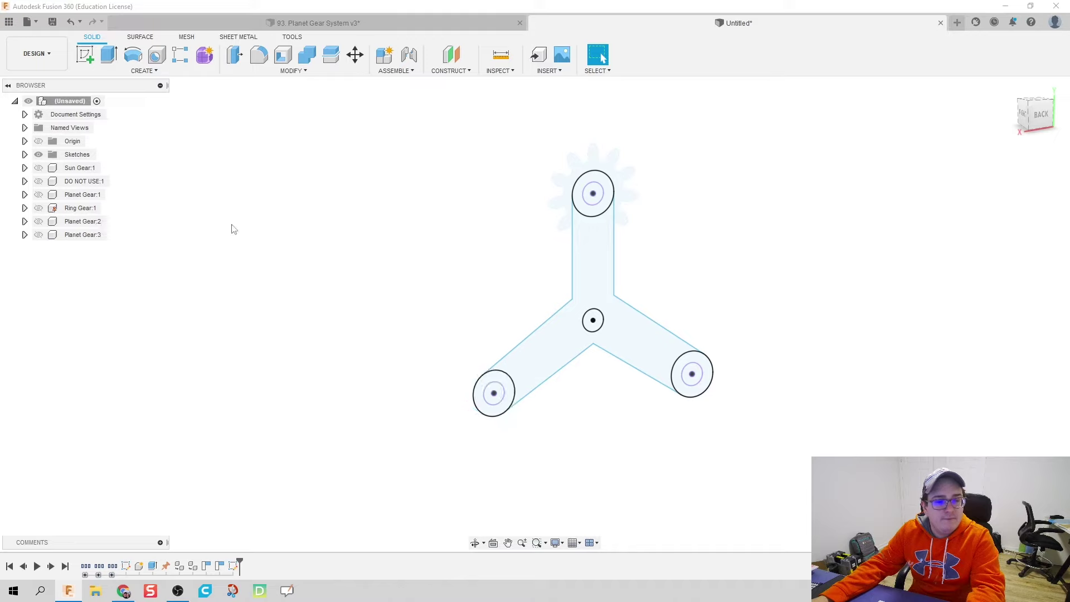
Step: Extrude all carrier sketch profiles except the outer gear-tooth region by 0.5 in as a new component
{"action": "left_click", "coordinate": [109, 54]}
{"action": "left_click_drag", "start_coordinate": [426, 125], "coordinate": [817, 485]}
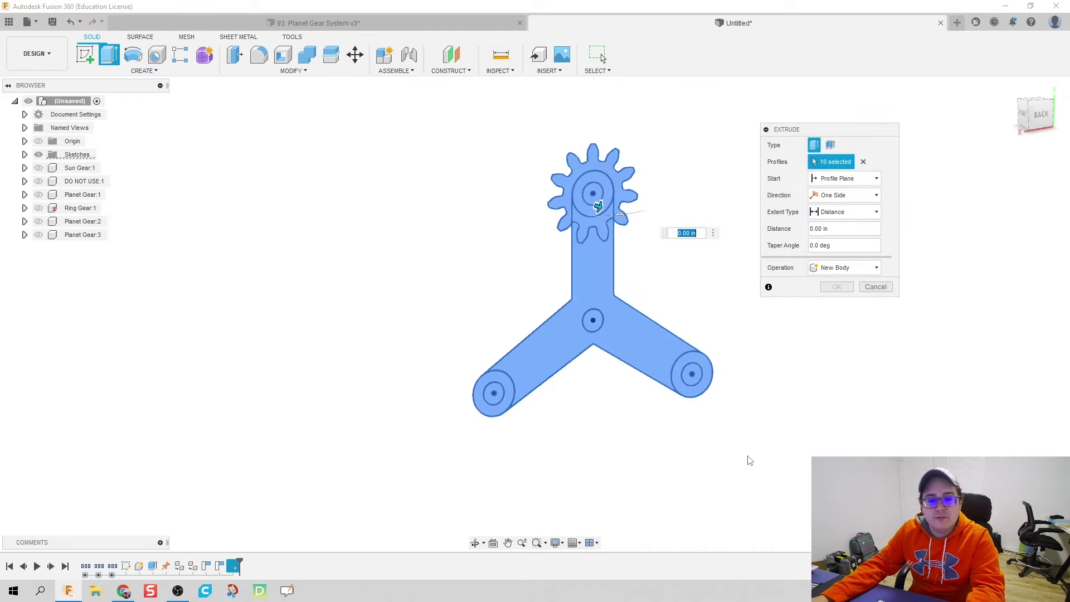
{"action": "left_click", "coordinate": [568, 206]}
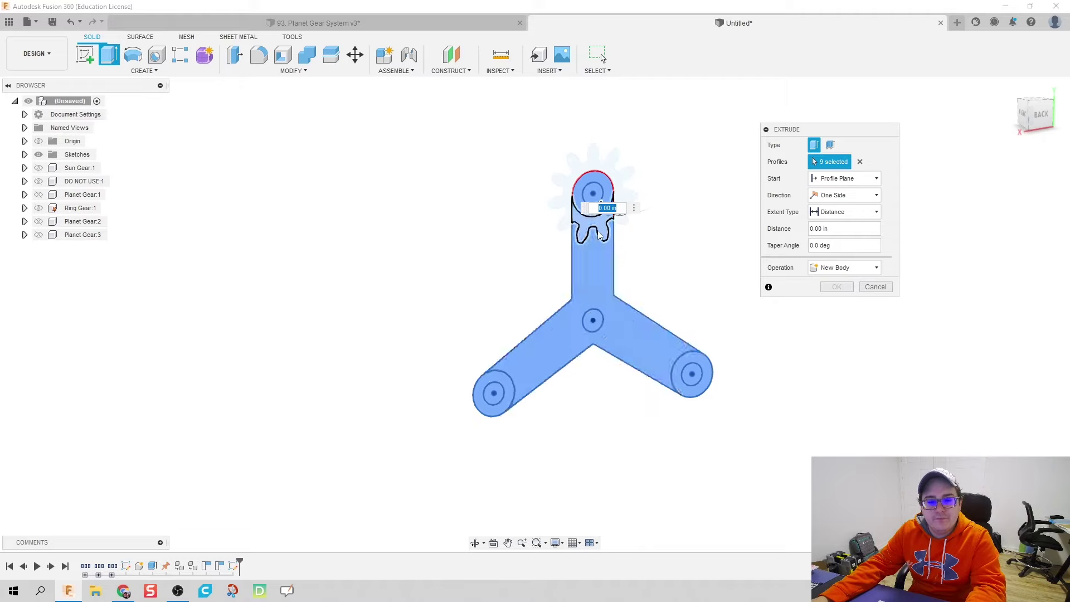
{"action": "middle_click_drag", "start_coordinate": [492, 289], "coordinate": [506, 306], "text": "shift"}
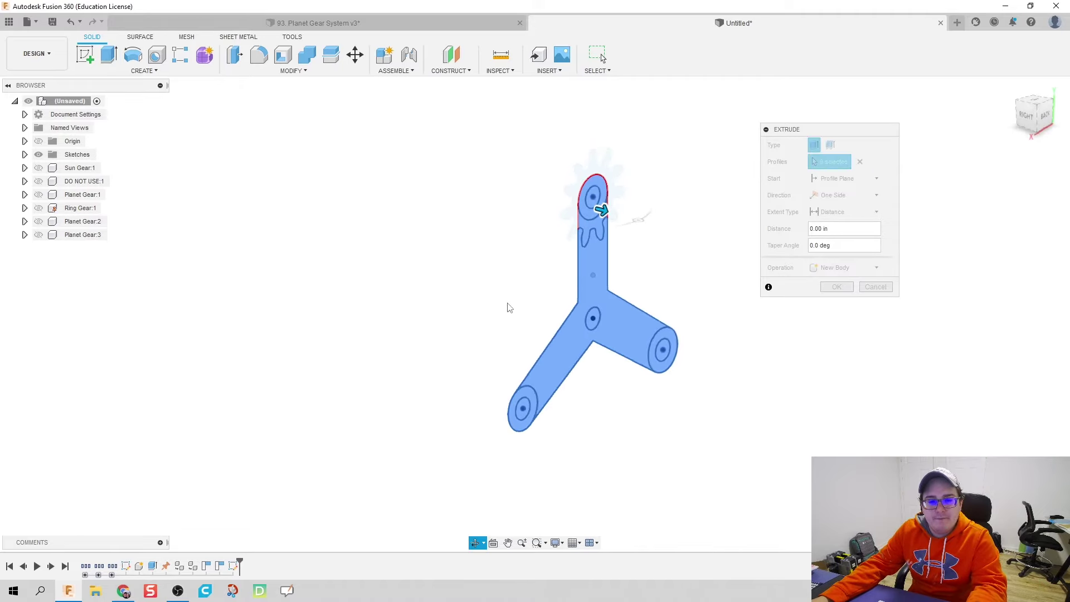
{"action": "left_click_drag", "start_coordinate": [602, 210], "coordinate": [620, 217]}
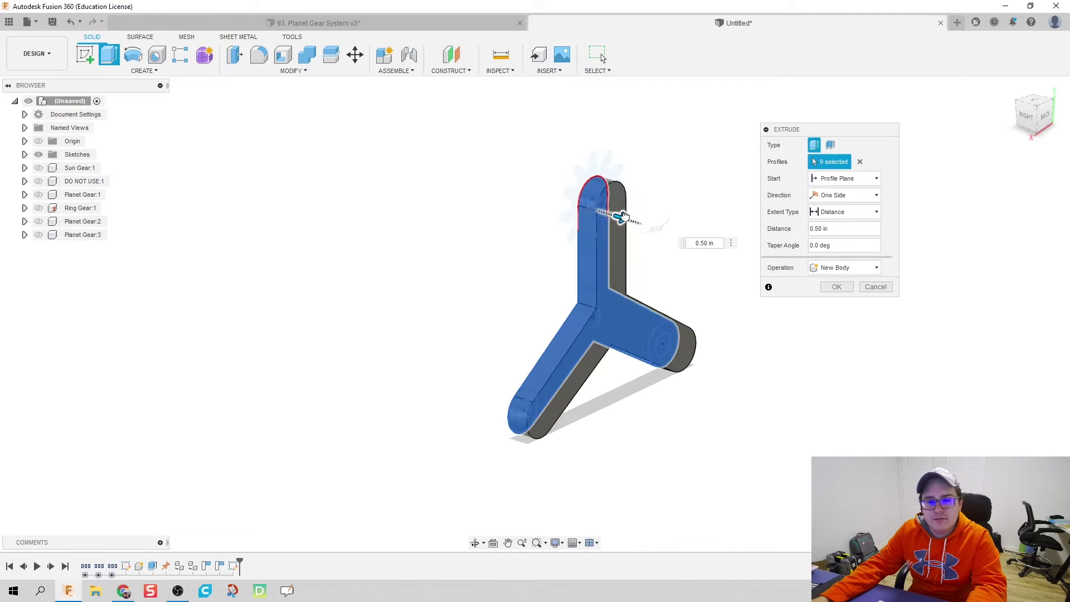
{"action": "left_click", "coordinate": [851, 270]}
{"action": "left_click", "coordinate": [850, 330]}
{"action": "left_click", "coordinate": [838, 286]}
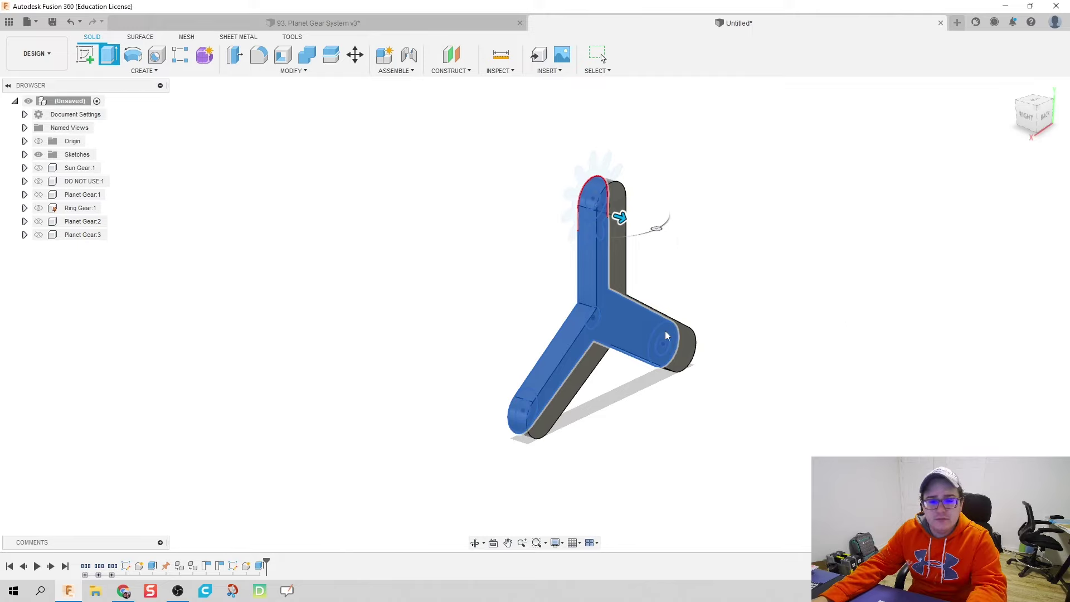
Step: Rename the extruded carrier component to Arm
{"action": "left_click", "coordinate": [70, 248]}
{"action": "double_click", "coordinate": [75, 249]}
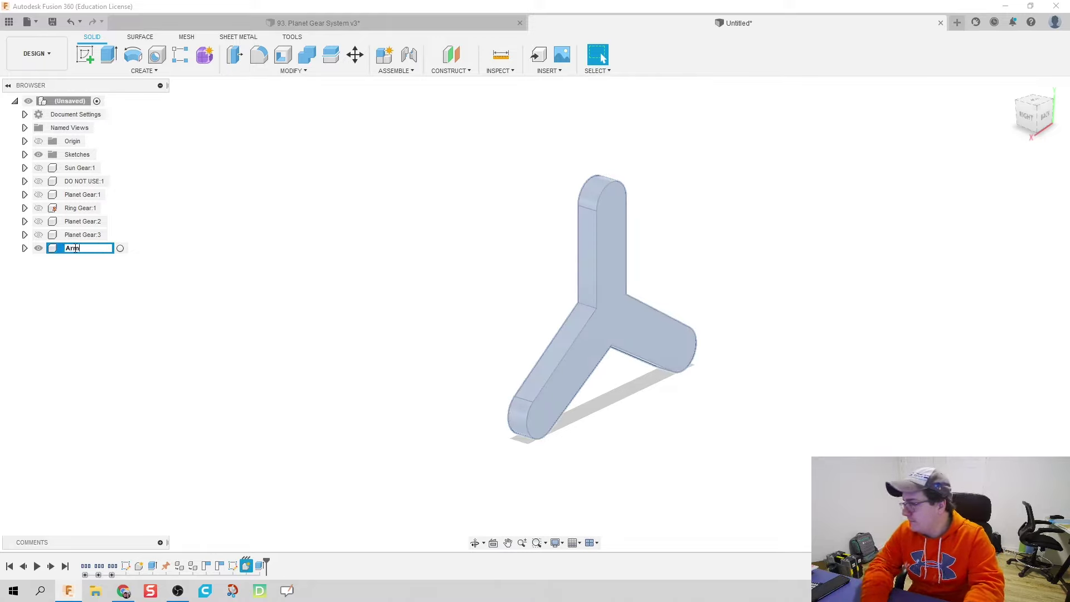
{"action": "type", "text": "Arm"}
{"action": "key", "text": "Return"}
Step: Show Sketch2 again so its circles are available on the face of the Arm
{"action": "mouse_move", "coordinate": [349, 273]}
{"action": "middle_mouse_down", "text": "shift"}
{"action": "mouse_move", "coordinate": [416, 260]}
{"action": "mouse_move", "coordinate": [361, 275]}
{"action": "mouse_move", "coordinate": [361, 286]}
{"action": "middle_mouse_up", "text": "shift"}
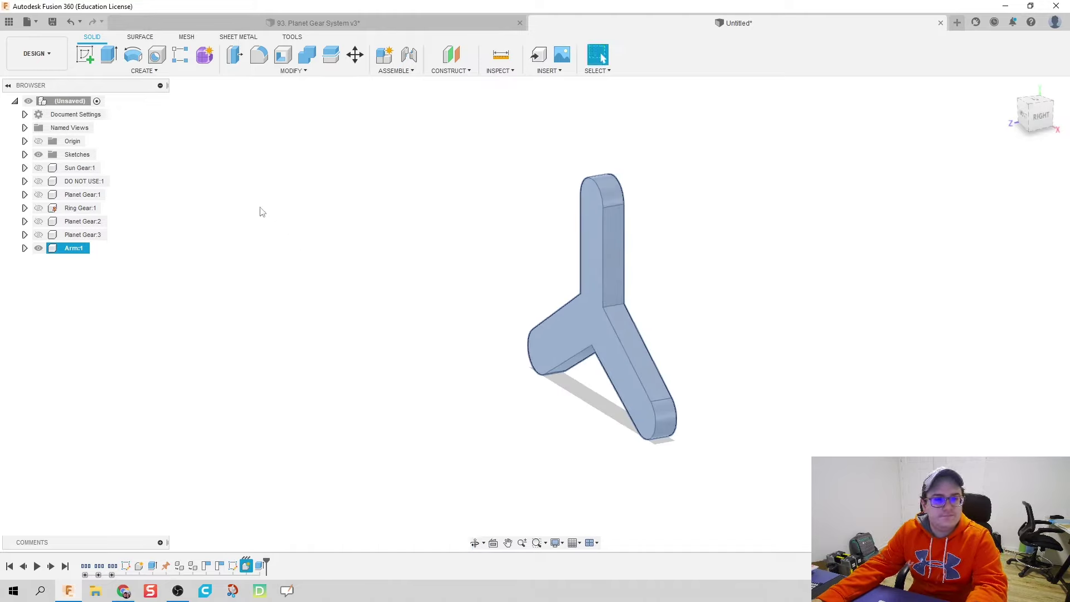
{"action": "key", "text": "Escape"}
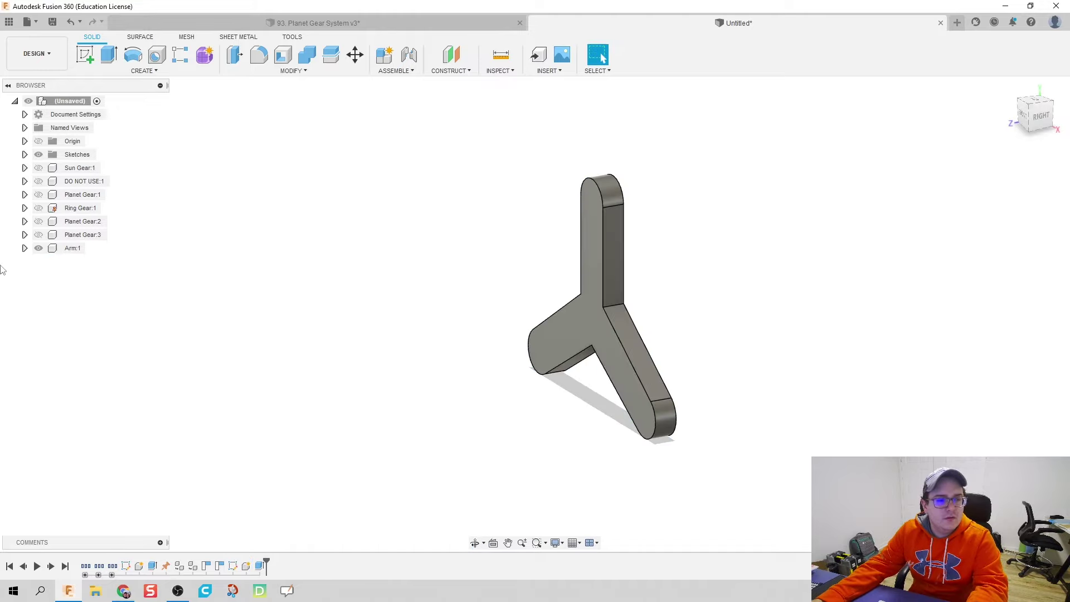
{"action": "left_click", "coordinate": [24, 155]}
{"action": "left_click", "coordinate": [48, 181]}
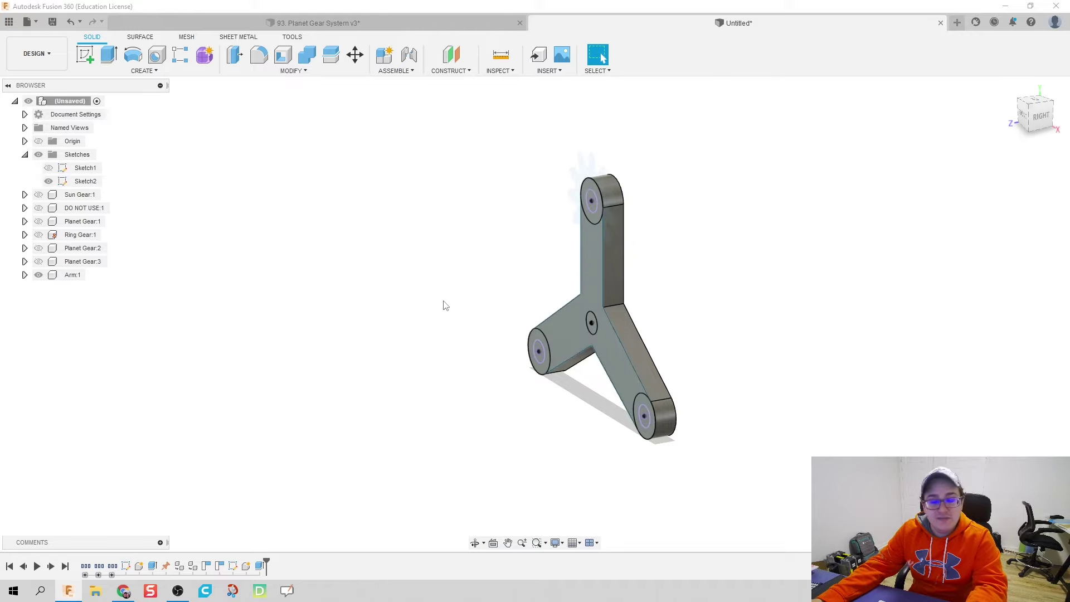
Step: Extrude the three small planet-centre circles on the Arm's leg ends by -1.00 in, joined to the Arm as pins
{"action": "key", "text": "e"}
{"action": "left_click", "coordinate": [591, 201]}
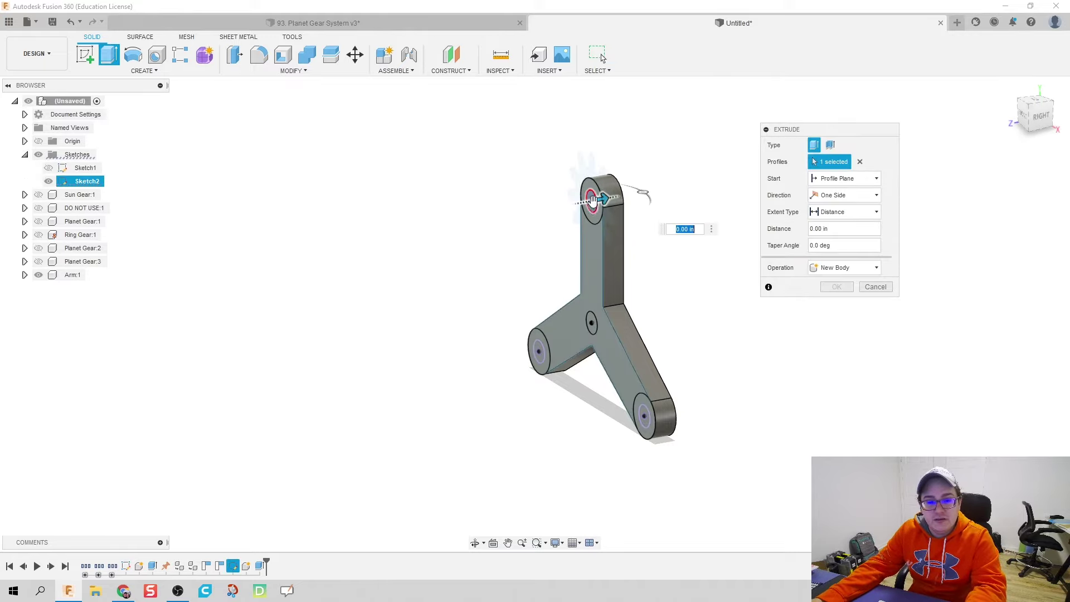
{"action": "left_click_drag", "start_coordinate": [591, 200], "coordinate": [539, 211]}
{"action": "left_click", "coordinate": [541, 356]}
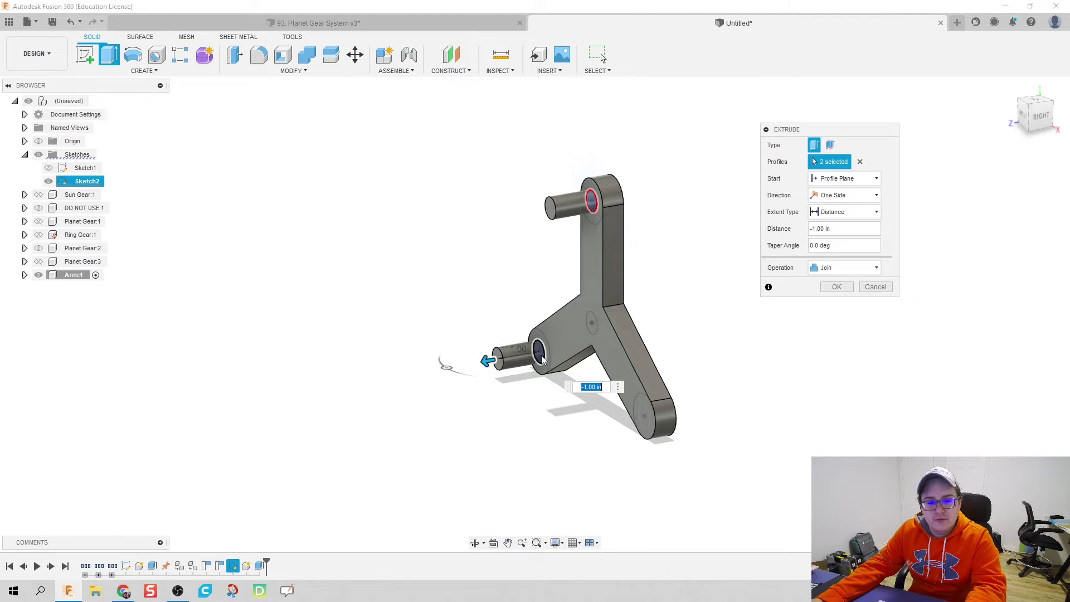
{"action": "left_click", "coordinate": [644, 418]}
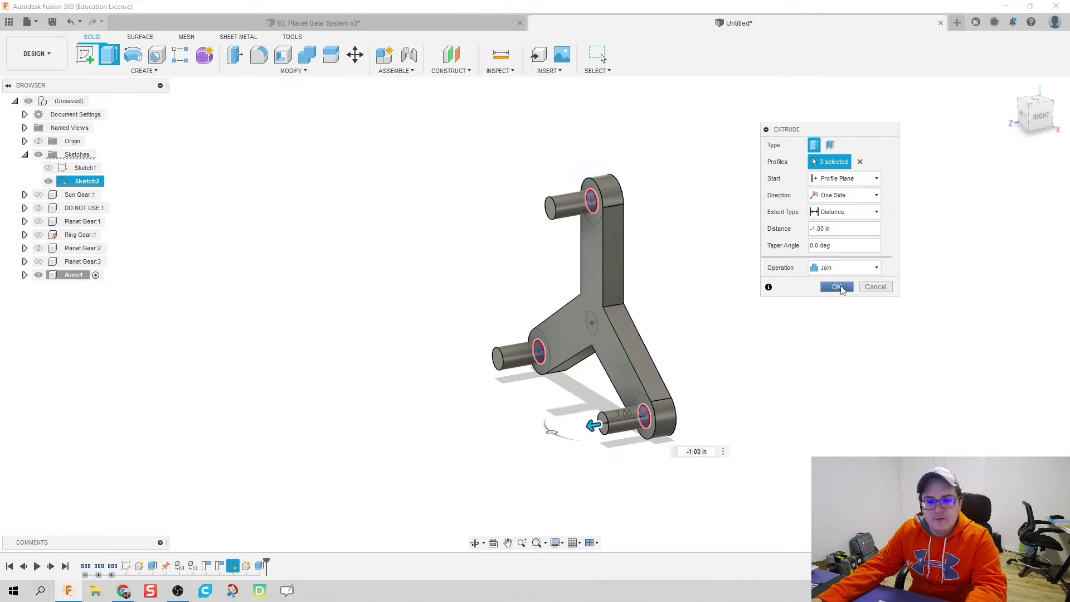
{"action": "left_click", "coordinate": [837, 287]}
Step: Extrude the Arm's centre circle 1.50 in away from the planet pins, joined to the Arm as an output shaft
{"action": "middle_click_drag", "start_coordinate": [830, 313], "coordinate": [762, 330], "text": "shift"}
{"action": "key", "text": "e"}
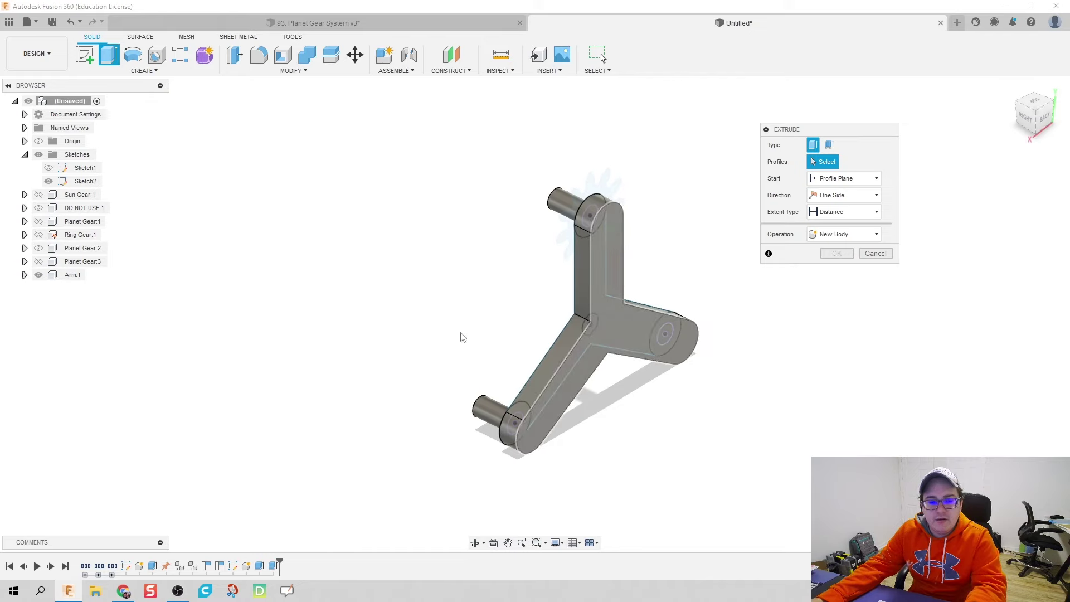
{"action": "middle_click_drag", "start_coordinate": [461, 337], "coordinate": [558, 328], "text": "shift"}
{"action": "left_click", "coordinate": [591, 322]}
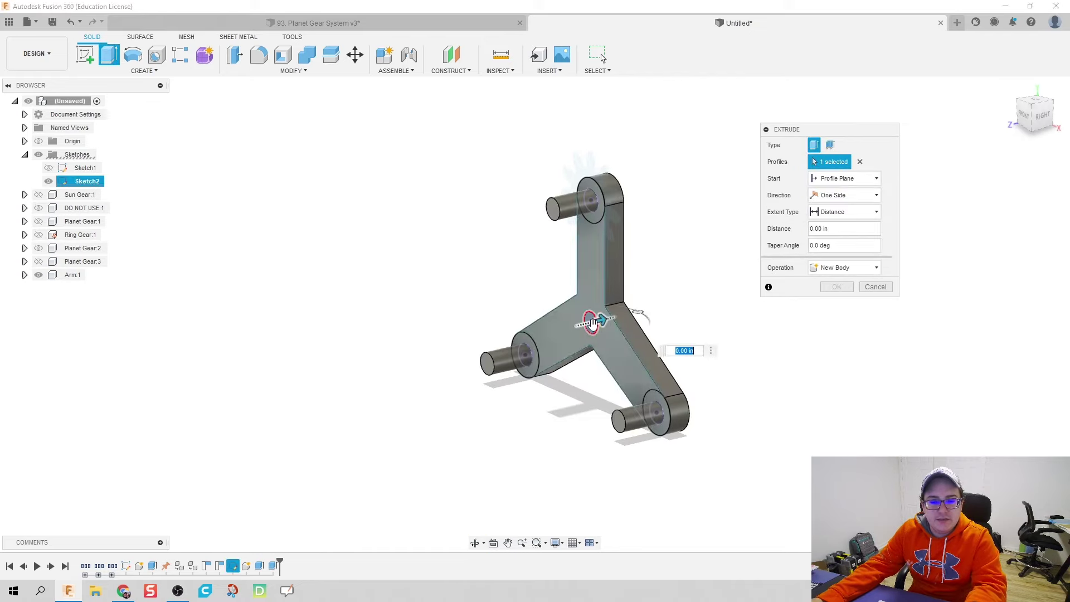
{"action": "left_click_drag", "start_coordinate": [605, 320], "coordinate": [677, 306]}
{"action": "middle_click_drag", "start_coordinate": [736, 375], "coordinate": [711, 335], "text": "shift"}
{"action": "left_click_drag", "start_coordinate": [690, 306], "coordinate": [675, 309]}
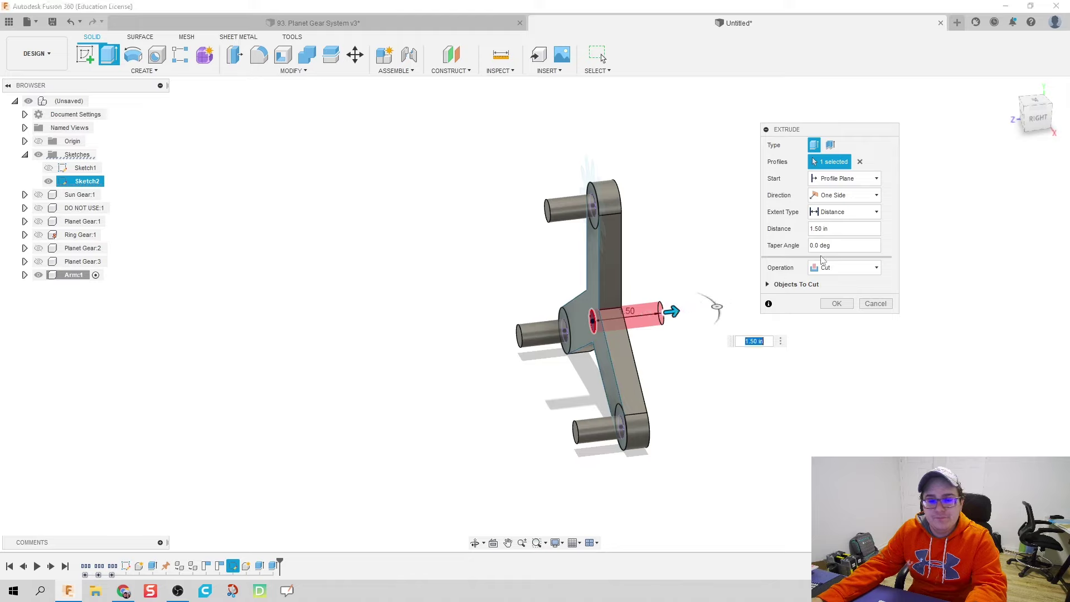
{"action": "left_click", "coordinate": [842, 267]}
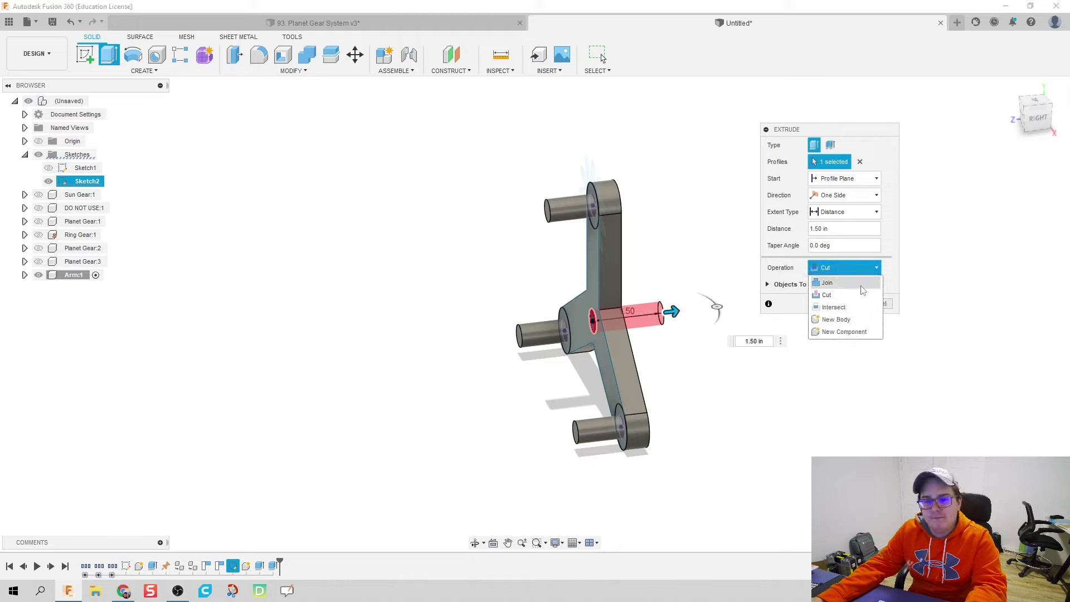
{"action": "left_click", "coordinate": [846, 283]}
{"action": "left_click", "coordinate": [837, 286]}
Step: Show the Sun Gear, Ring Gear and all three Planet Gears together with the Arm, keeping DO NOT USE hidden
{"action": "middle_click_drag", "start_coordinate": [812, 332], "coordinate": [795, 346], "text": "shift"}
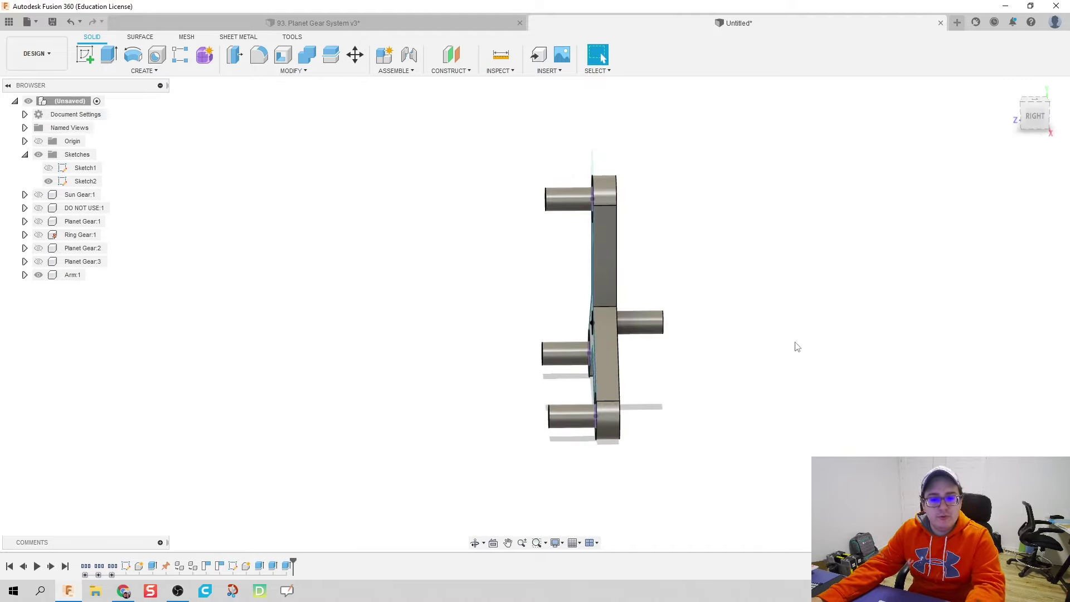
{"action": "left_click", "coordinate": [40, 195]}
{"action": "left_click", "coordinate": [40, 209]}
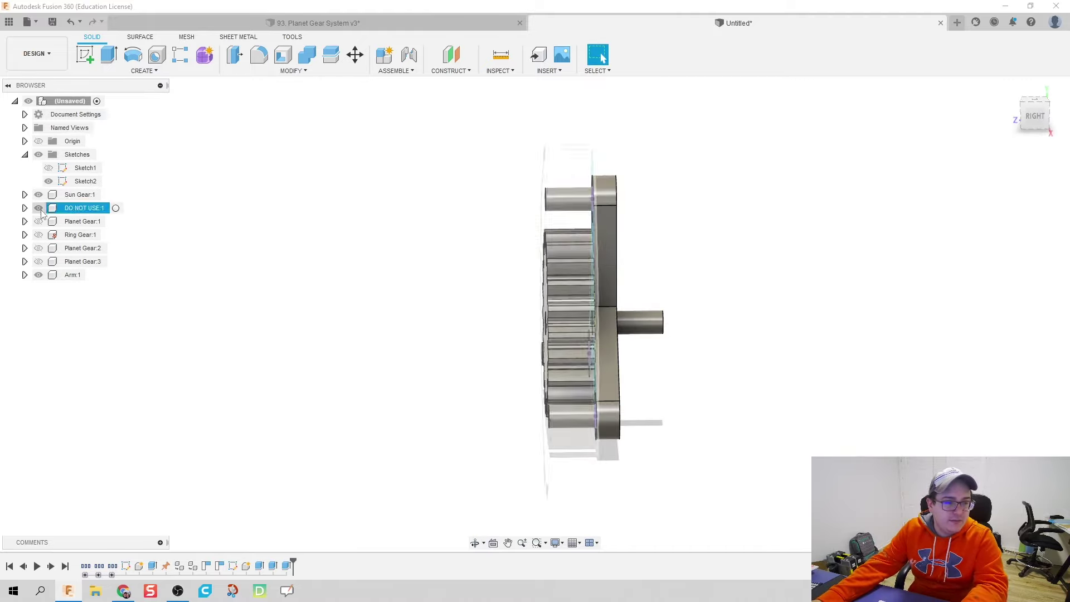
{"action": "left_click", "coordinate": [40, 209]}
{"action": "left_click", "coordinate": [40, 222]}
{"action": "left_click", "coordinate": [38, 235]}
{"action": "left_click", "coordinate": [39, 247]}
{"action": "left_click", "coordinate": [38, 262]}
{"action": "middle_click_drag", "start_coordinate": [436, 323], "coordinate": [511, 309]}
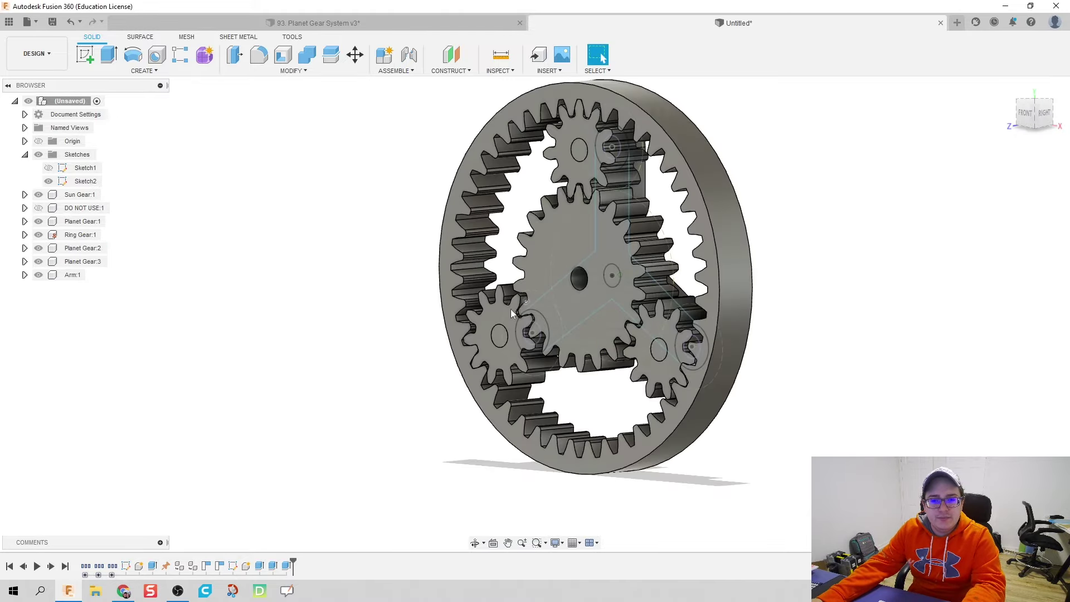
{"action": "mouse_move", "coordinate": [400, 322]}
{"action": "middle_mouse_down"}
{"action": "mouse_move", "coordinate": [411, 351]}
{"action": "mouse_move", "coordinate": [434, 321]}
{"action": "mouse_move", "coordinate": [397, 328]}
{"action": "middle_mouse_up"}
{"action": "scroll", "coordinate": [442, 346], "scroll_direction": "down", "scroll_amount": 2}
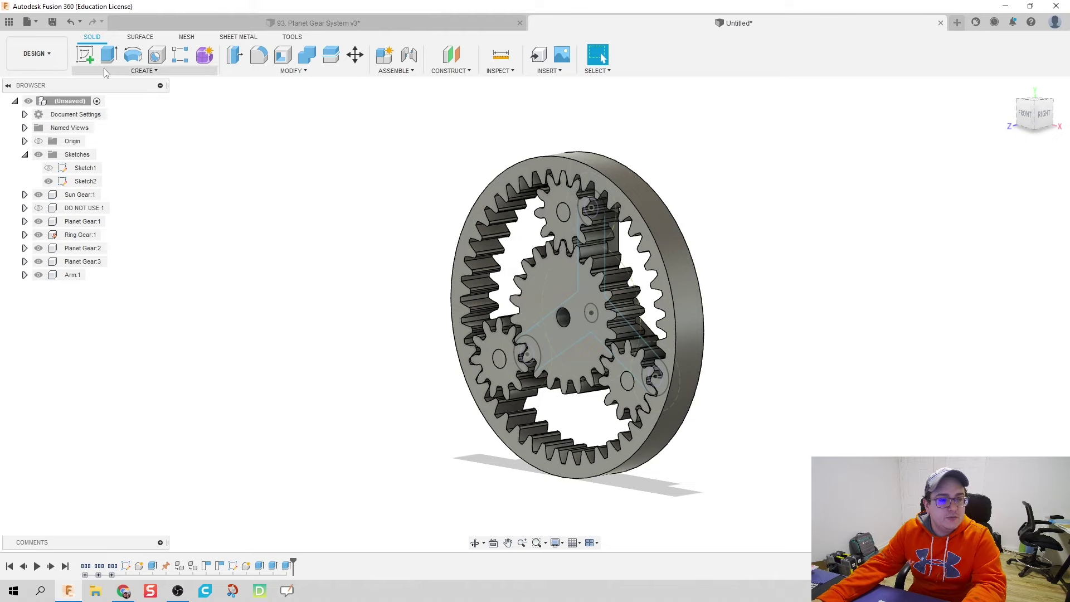
{"action": "left_click", "coordinate": [85, 54]}
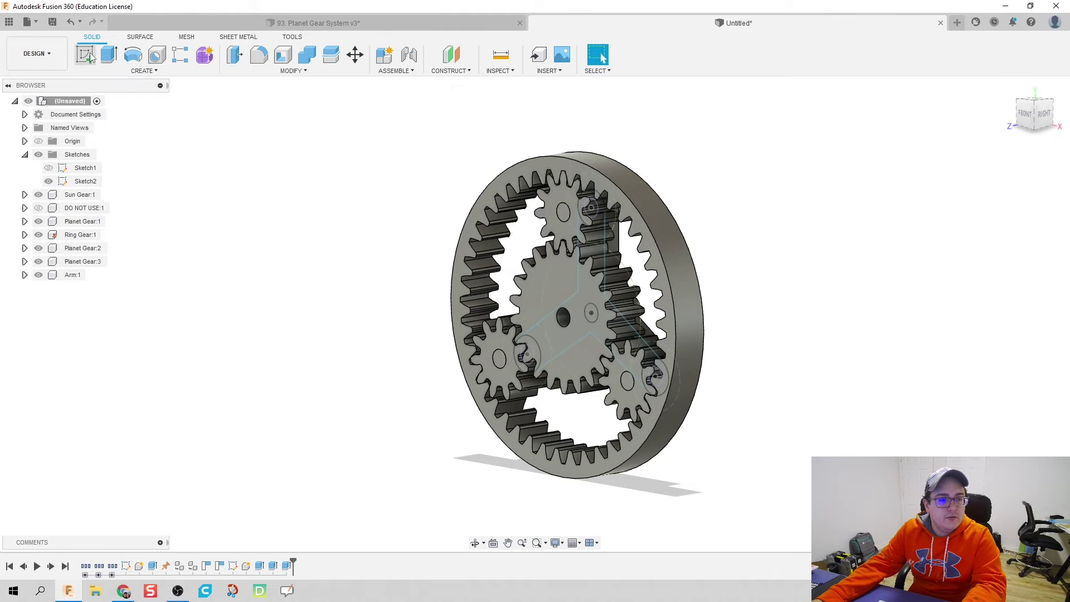
{"action": "left_click", "coordinate": [533, 330]}
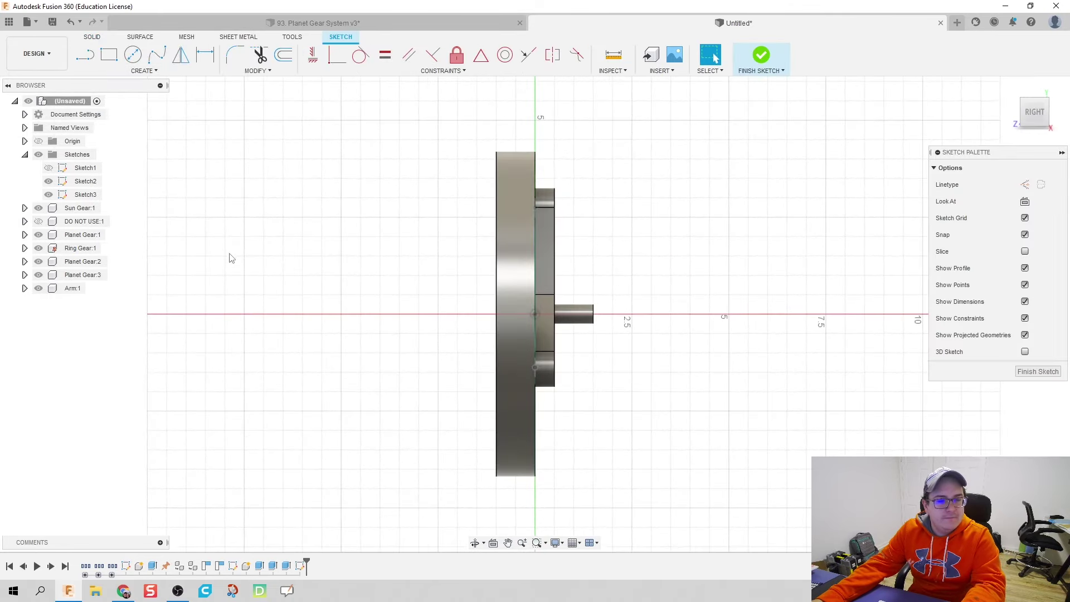
{"action": "left_click", "coordinate": [761, 54]}
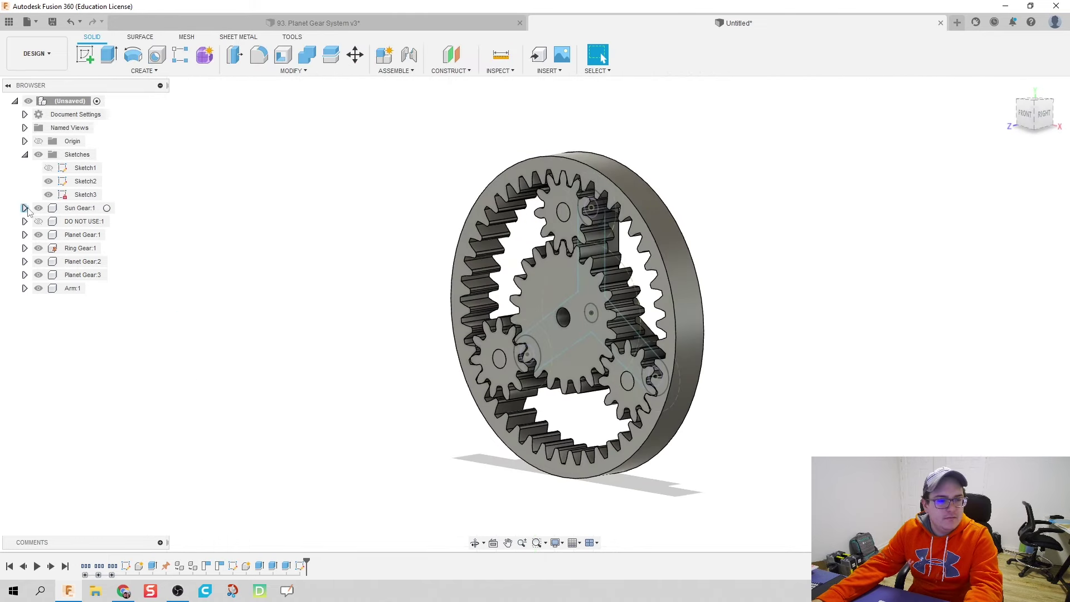
Step: Hide the Planet Gears, Ring Gear and Arm so only the Sun Gear and the carrier sketch are shown
{"action": "left_click", "coordinate": [39, 234]}
{"action": "left_click", "coordinate": [39, 248]}
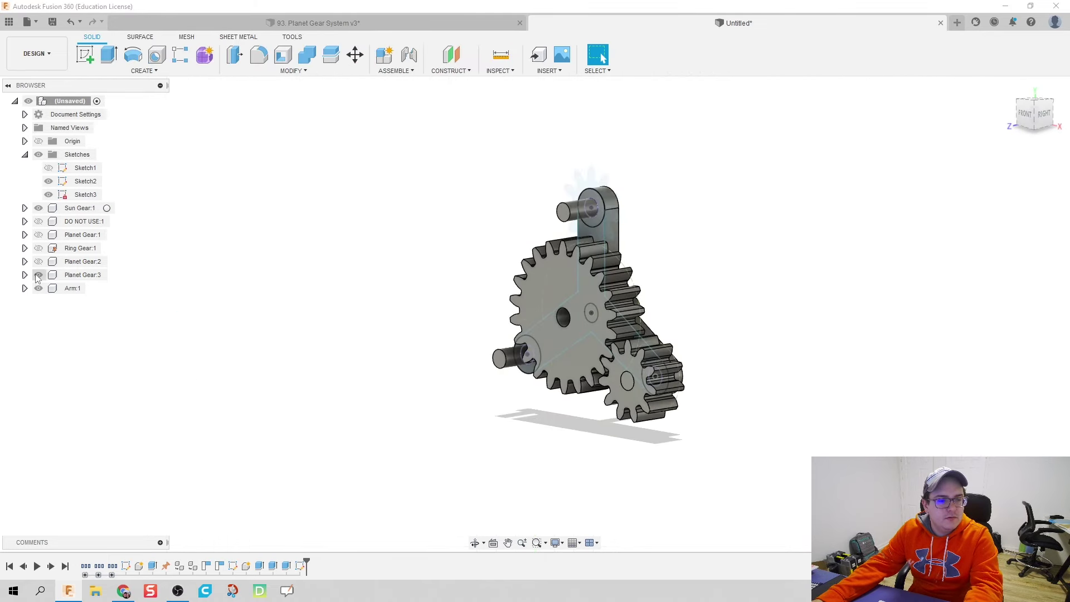
{"action": "left_click", "coordinate": [38, 261]}
{"action": "left_click", "coordinate": [38, 275]}
{"action": "left_click", "coordinate": [38, 288]}
{"action": "left_click", "coordinate": [38, 208]}
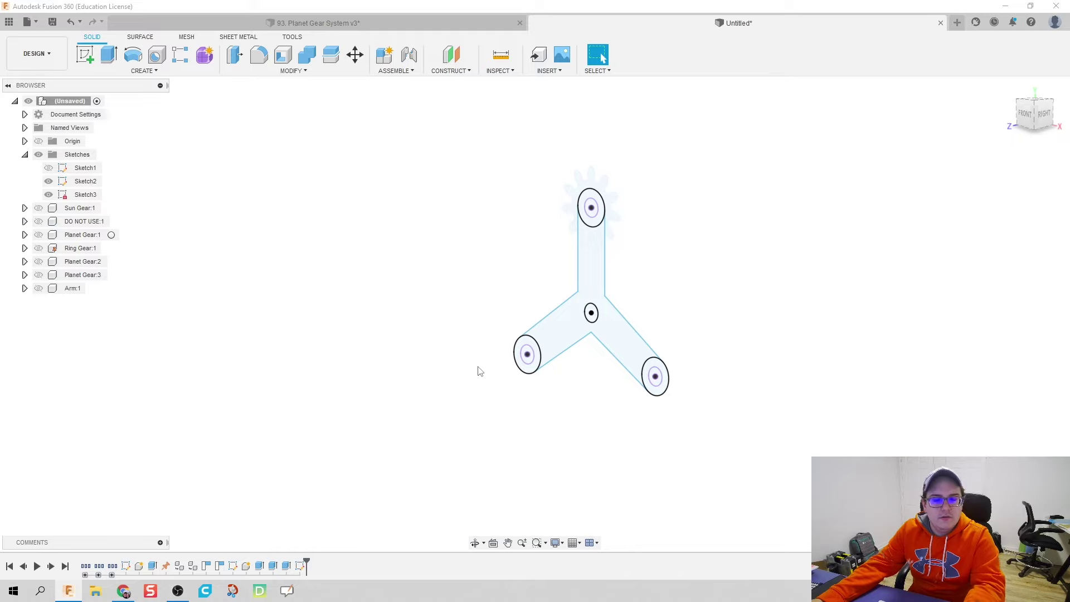
{"action": "key", "text": "F4"}
{"action": "left_click_drag", "start_coordinate": [476, 362], "coordinate": [464, 370]}
{"action": "key", "text": "Escape"}
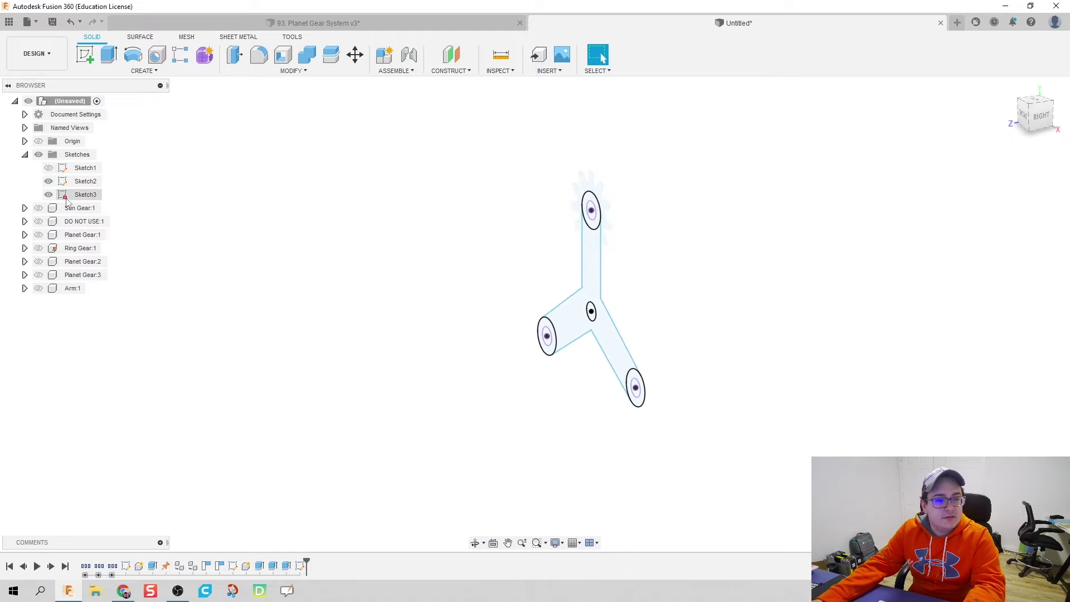
{"action": "left_click", "coordinate": [39, 208]}
{"action": "middle_click_drag", "start_coordinate": [430, 321], "coordinate": [368, 353], "text": "shift"}
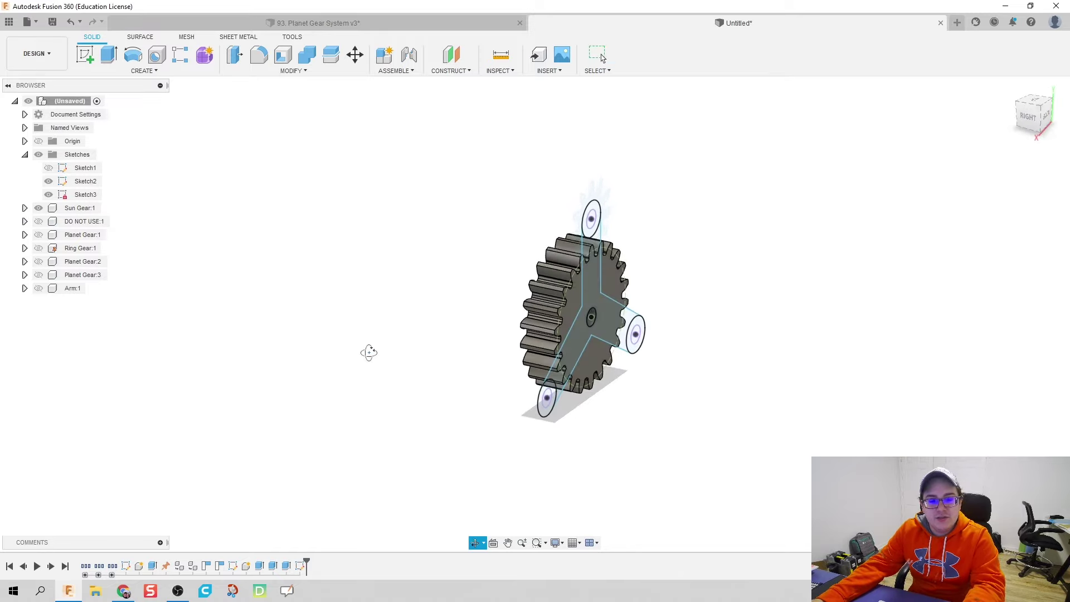
Step: Extrude the centre circle of Sketch2 by -2.00 in through the Sun Gear, joined to it as an input shaft
{"action": "key", "text": "e"}
{"action": "left_click", "coordinate": [619, 325]}
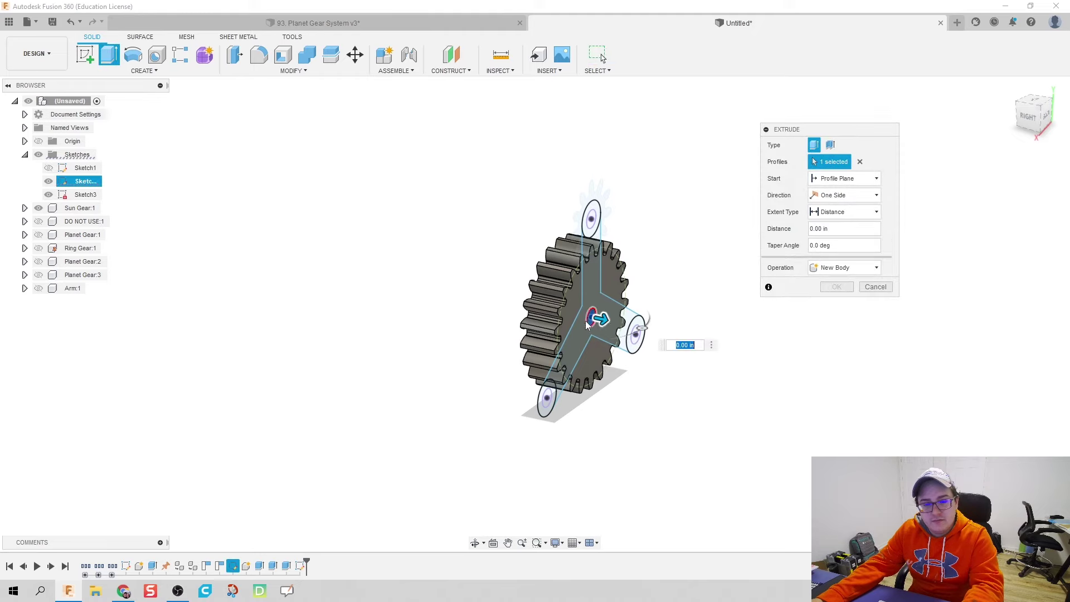
{"action": "left_click_drag", "start_coordinate": [601, 319], "coordinate": [491, 300]}
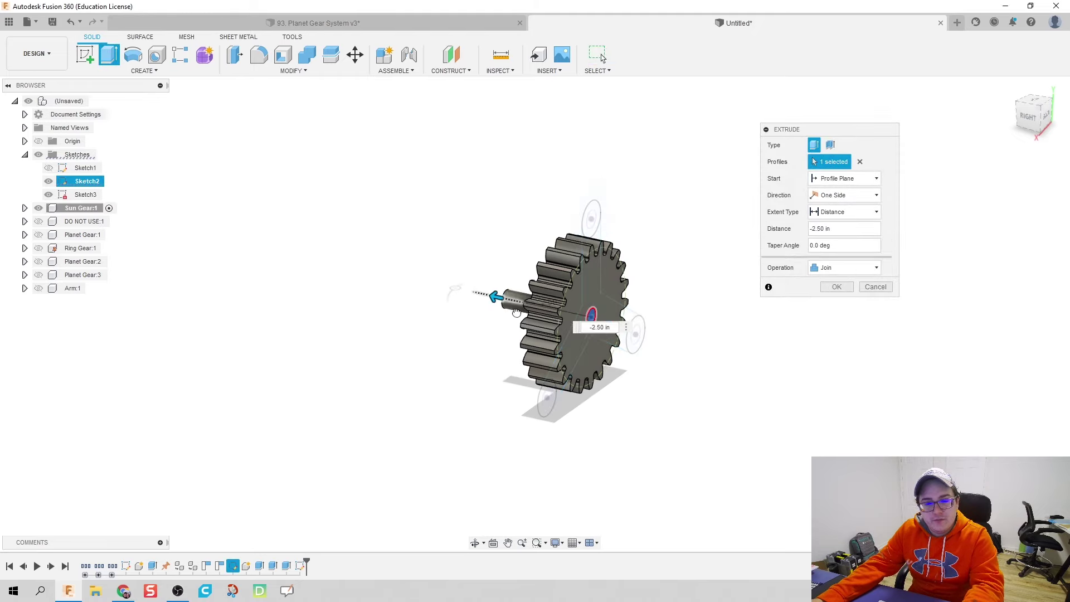
{"action": "middle_click_drag", "start_coordinate": [487, 360], "coordinate": [526, 369], "text": "shift"}
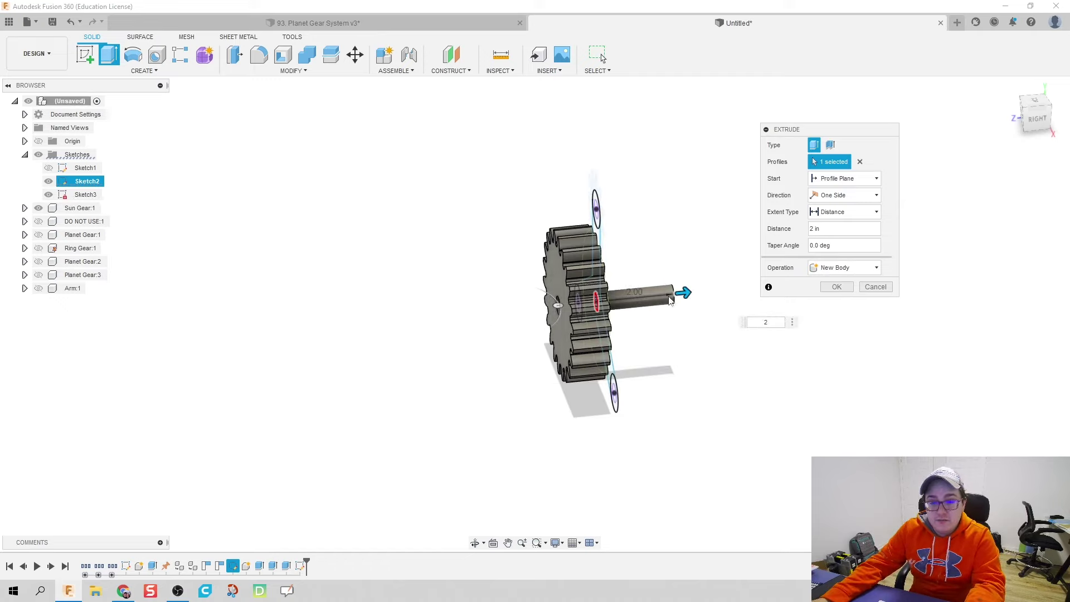
{"action": "left_click_drag", "start_coordinate": [683, 292], "coordinate": [535, 313]}
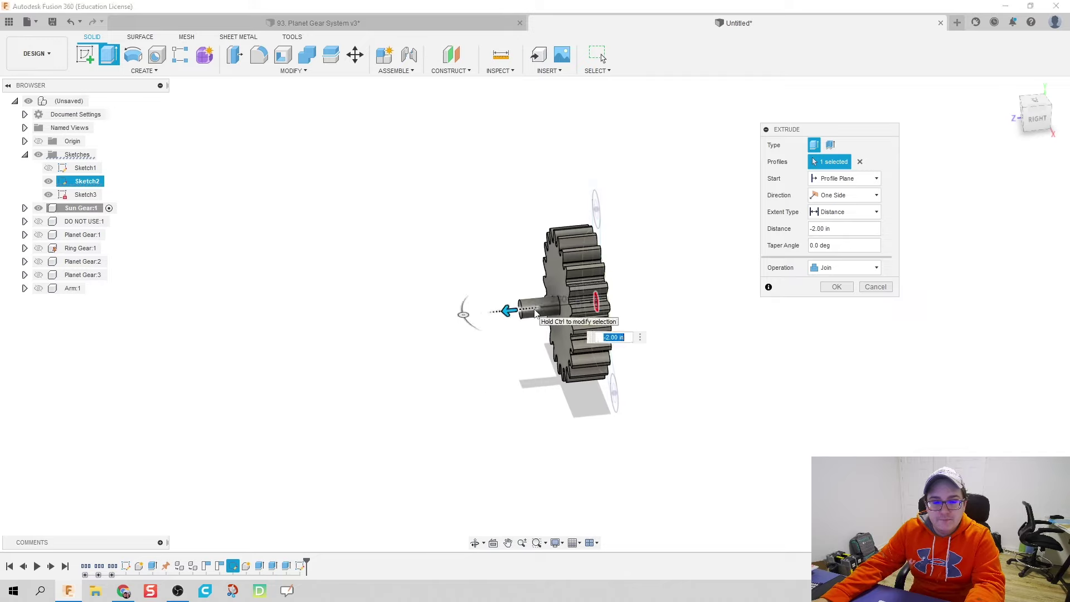
{"action": "left_click", "coordinate": [836, 286]}
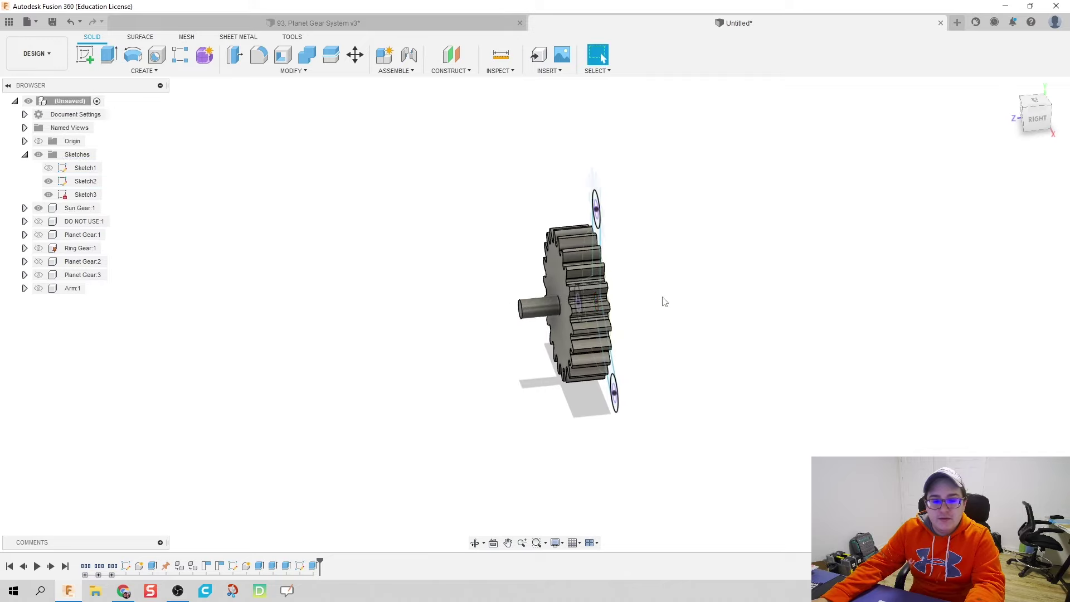
Step: Show the Arm, Ring Gear and all three Planet Gears again alongside the Sun Gear
{"action": "left_click", "coordinate": [37, 208]}
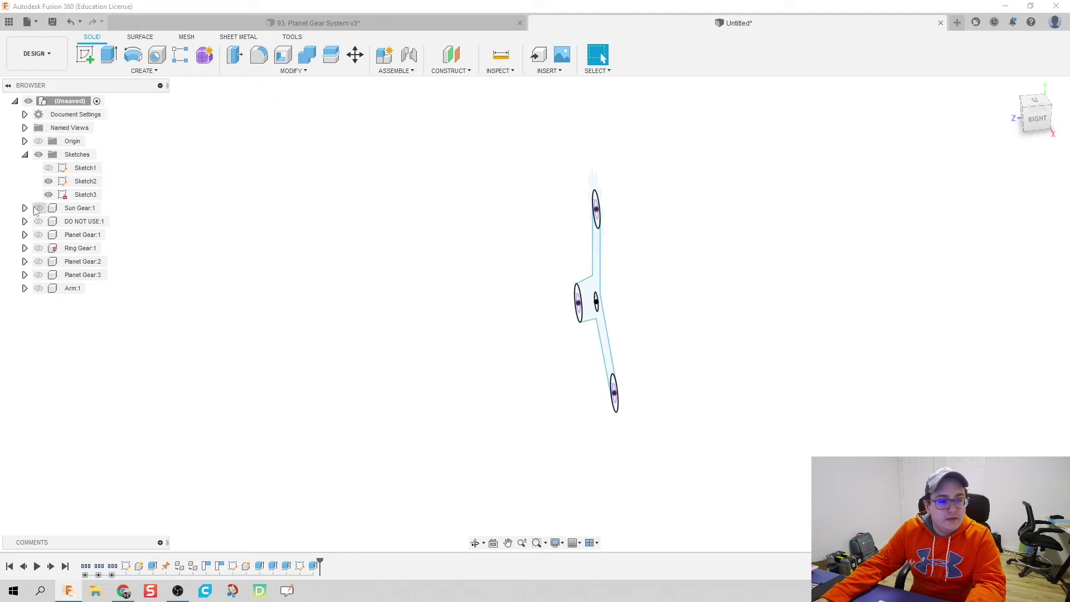
{"action": "left_click", "coordinate": [38, 208]}
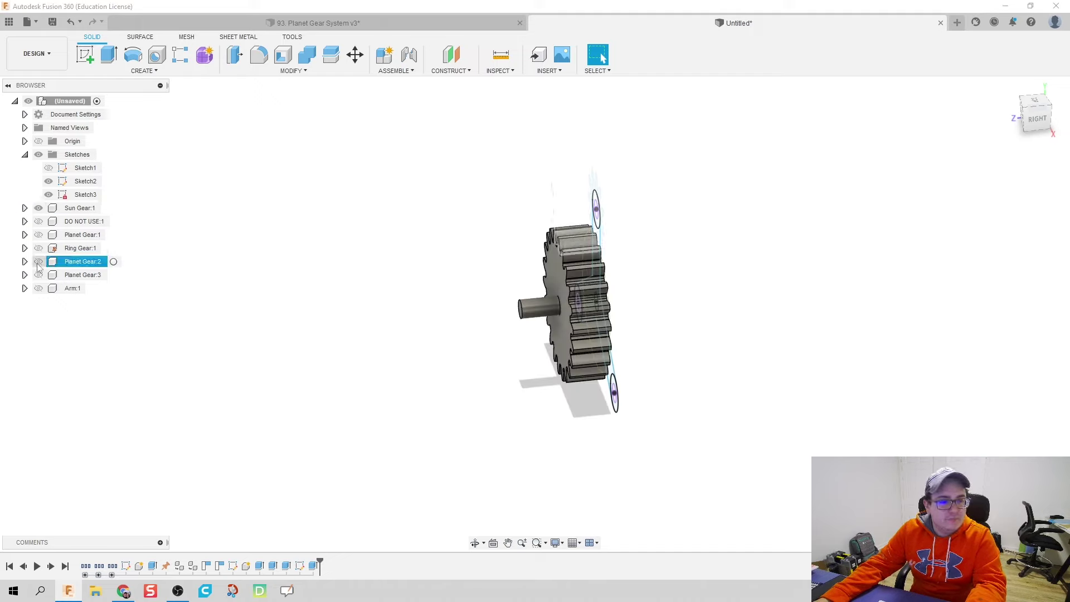
{"action": "left_click", "coordinate": [39, 288]}
{"action": "middle_click_drag", "start_coordinate": [465, 408], "coordinate": [413, 407], "text": "shift"}
{"action": "key", "text": "Escape"}
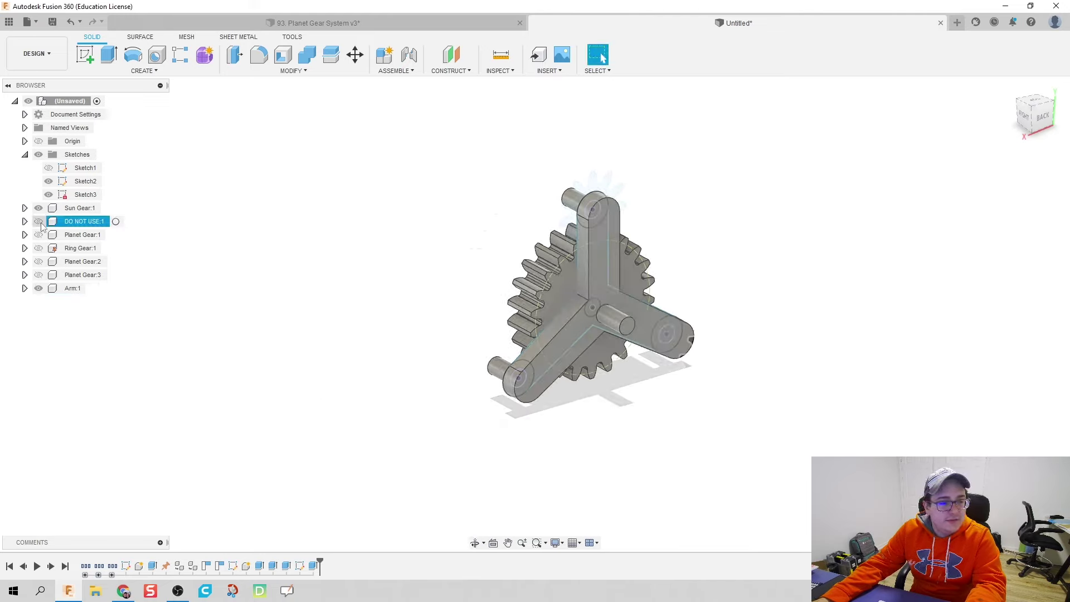
{"action": "left_click", "coordinate": [38, 234]}
{"action": "left_click", "coordinate": [38, 248]}
{"action": "left_click", "coordinate": [39, 261]}
{"action": "left_click", "coordinate": [38, 274]}
{"action": "middle_click_drag", "start_coordinate": [312, 346], "coordinate": [375, 344], "text": "shift"}
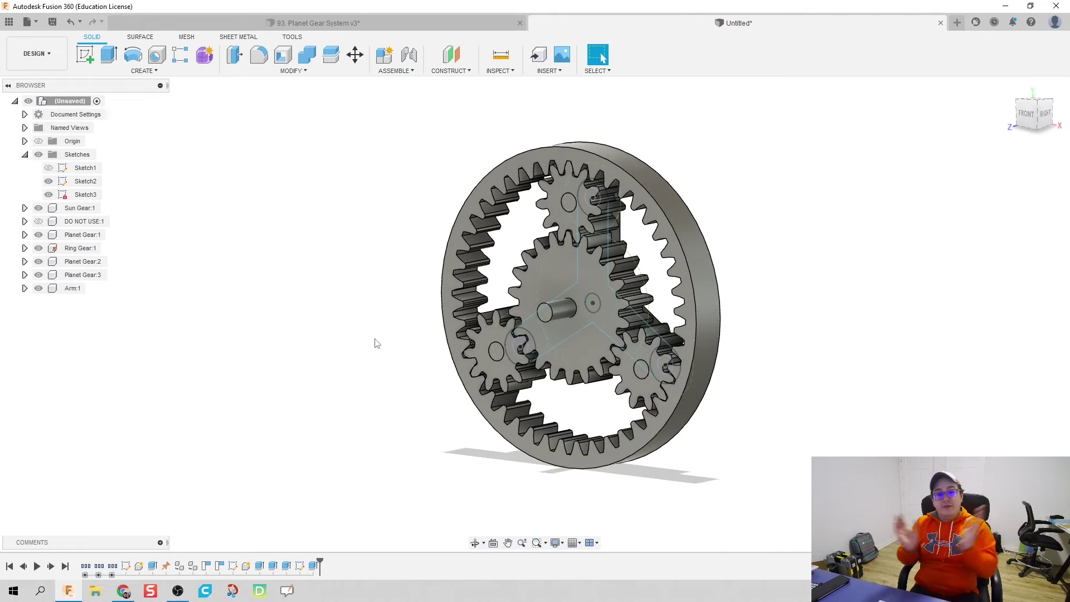